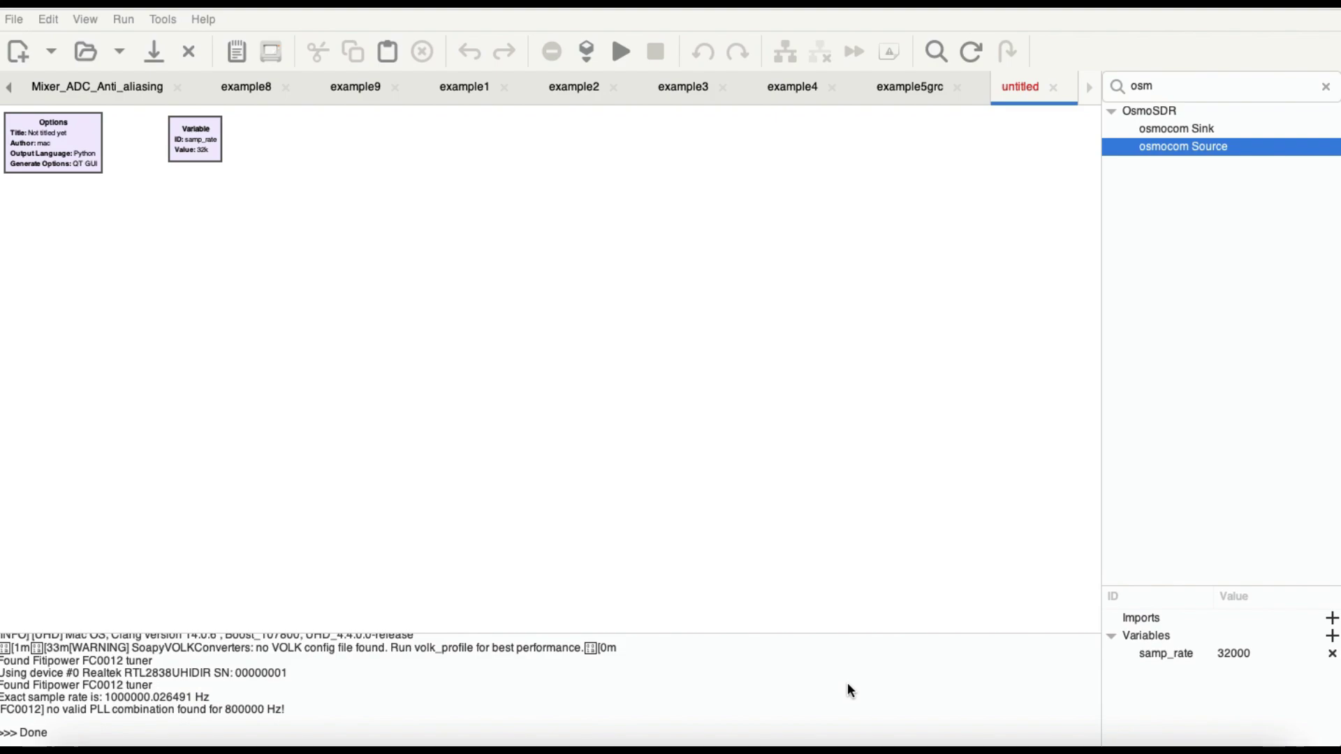
# Clear the block search and set the samp_rate variable's value to 1.5e6
pyautogui.click(1327, 87)
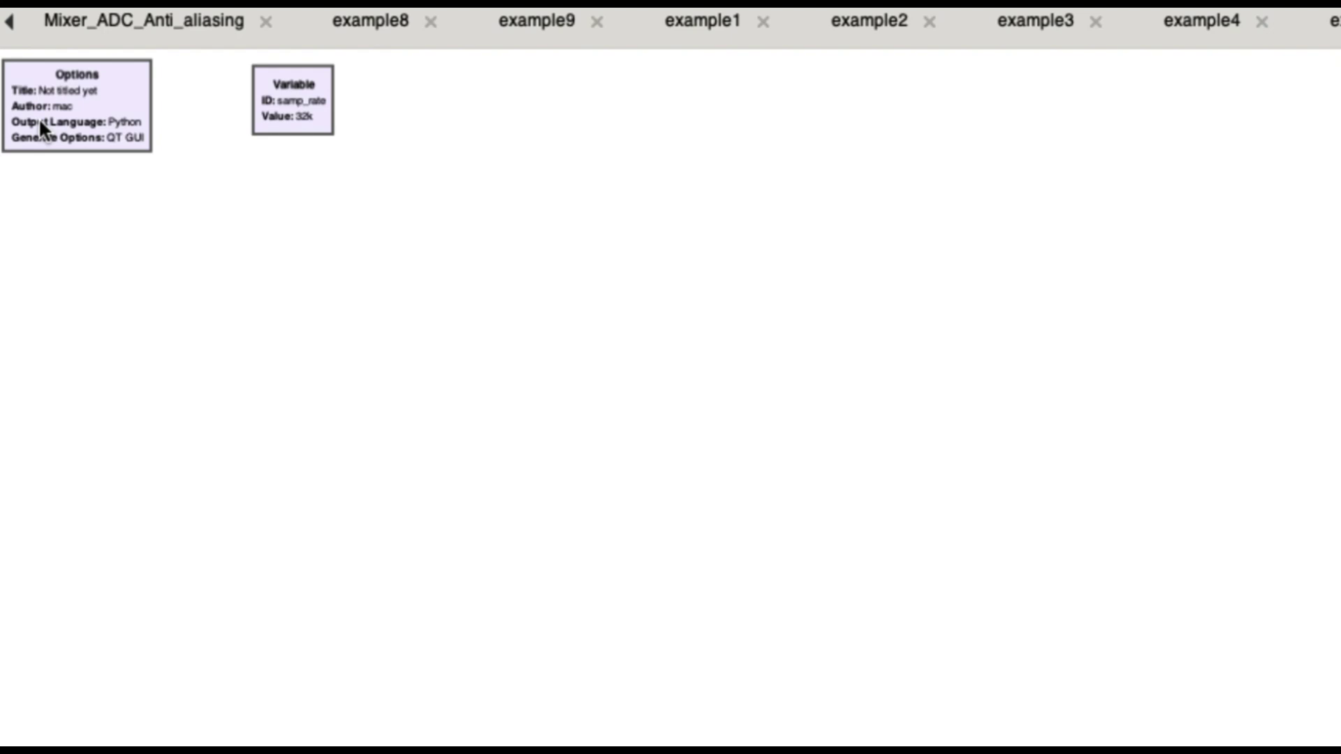
pyautogui.doubleClick(302, 103)
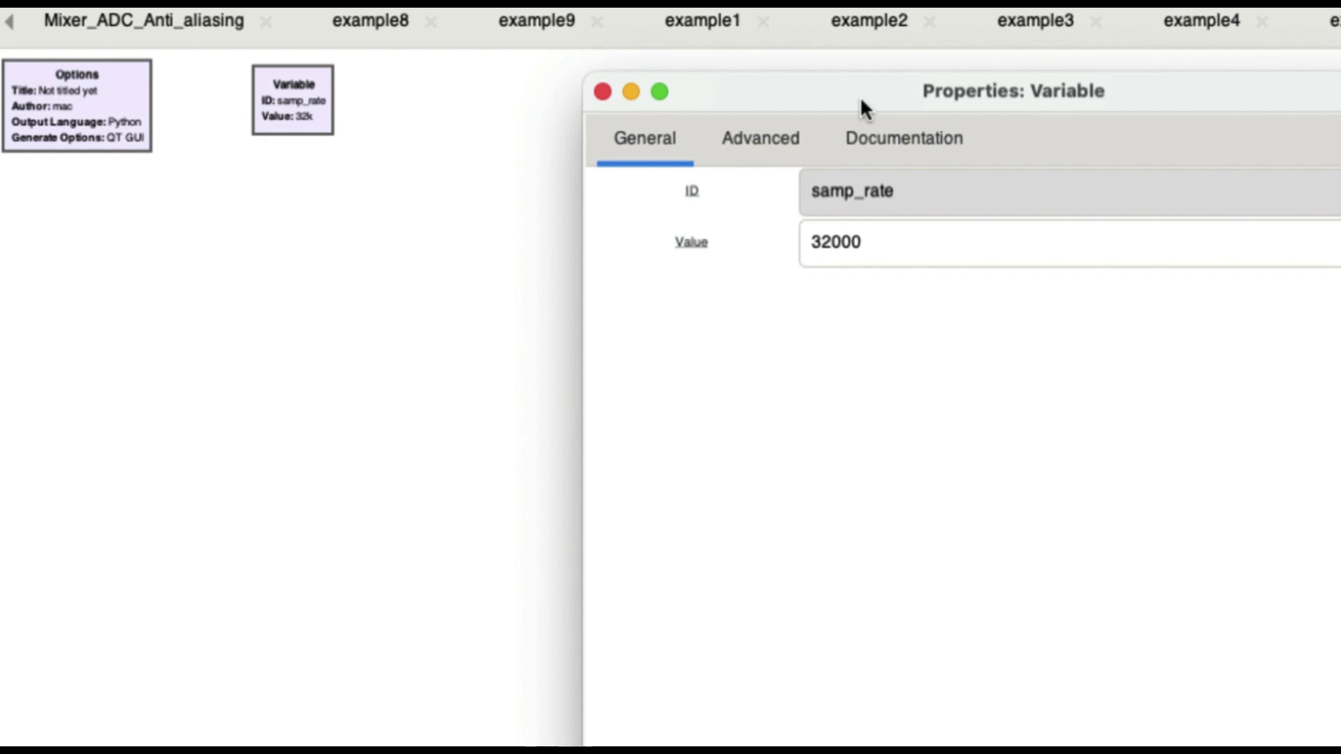
pyautogui.doubleClick(859, 249)
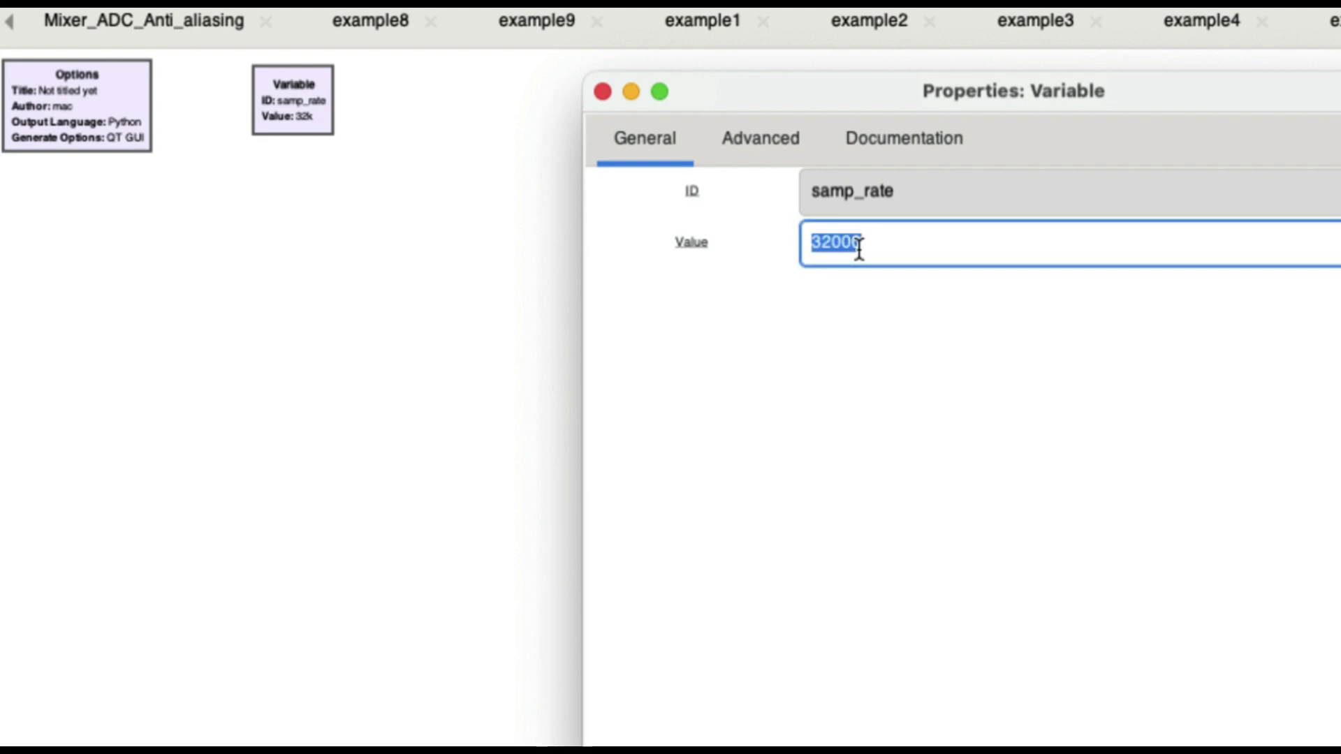
pyautogui.write('1.5e6')
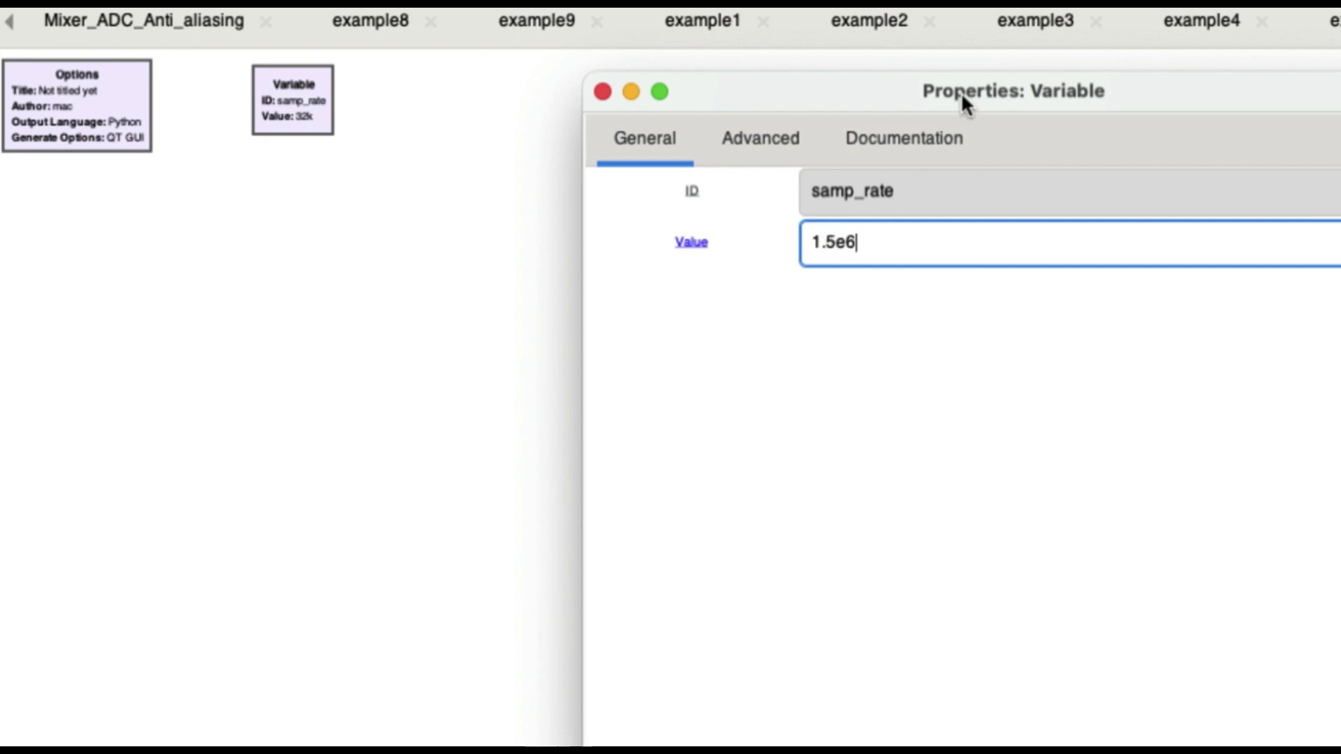
pyautogui.moveTo(961, 90); pyautogui.dragTo(732, 17)
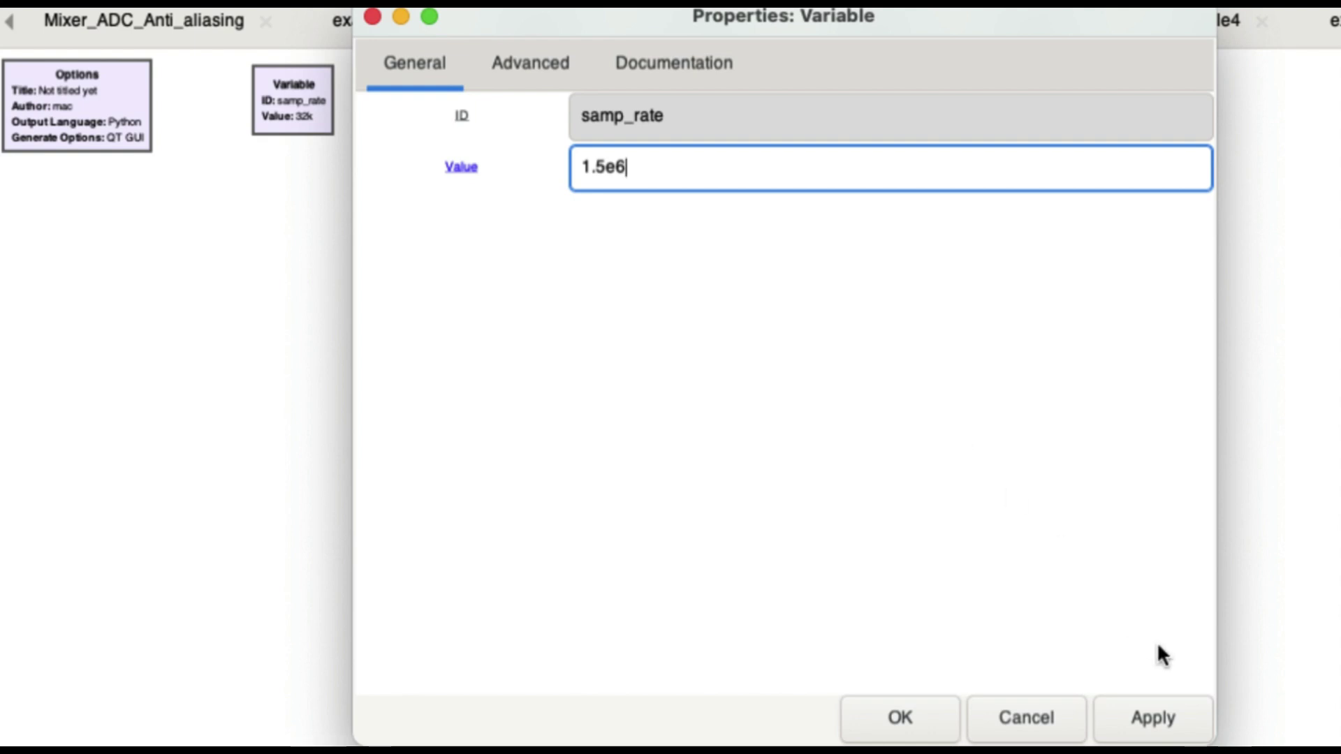
pyautogui.click(1151, 723)
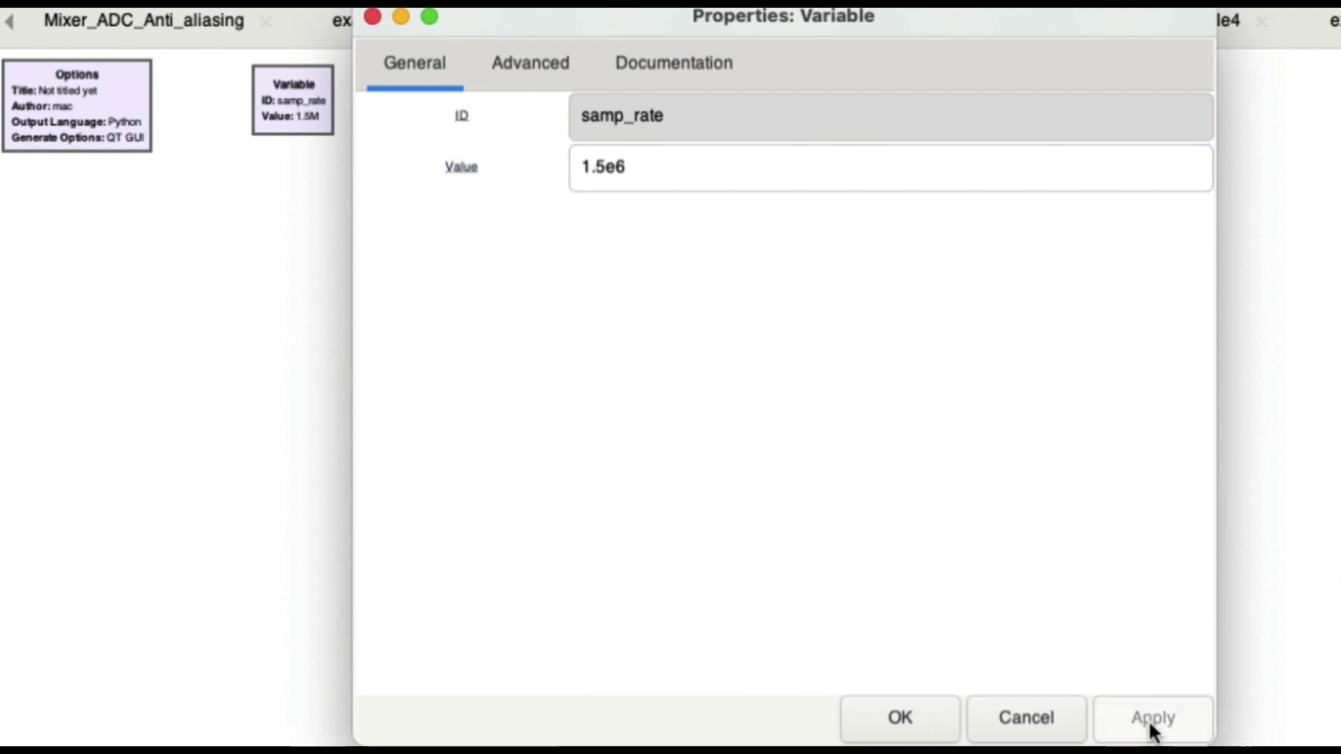
pyautogui.click(888, 722)
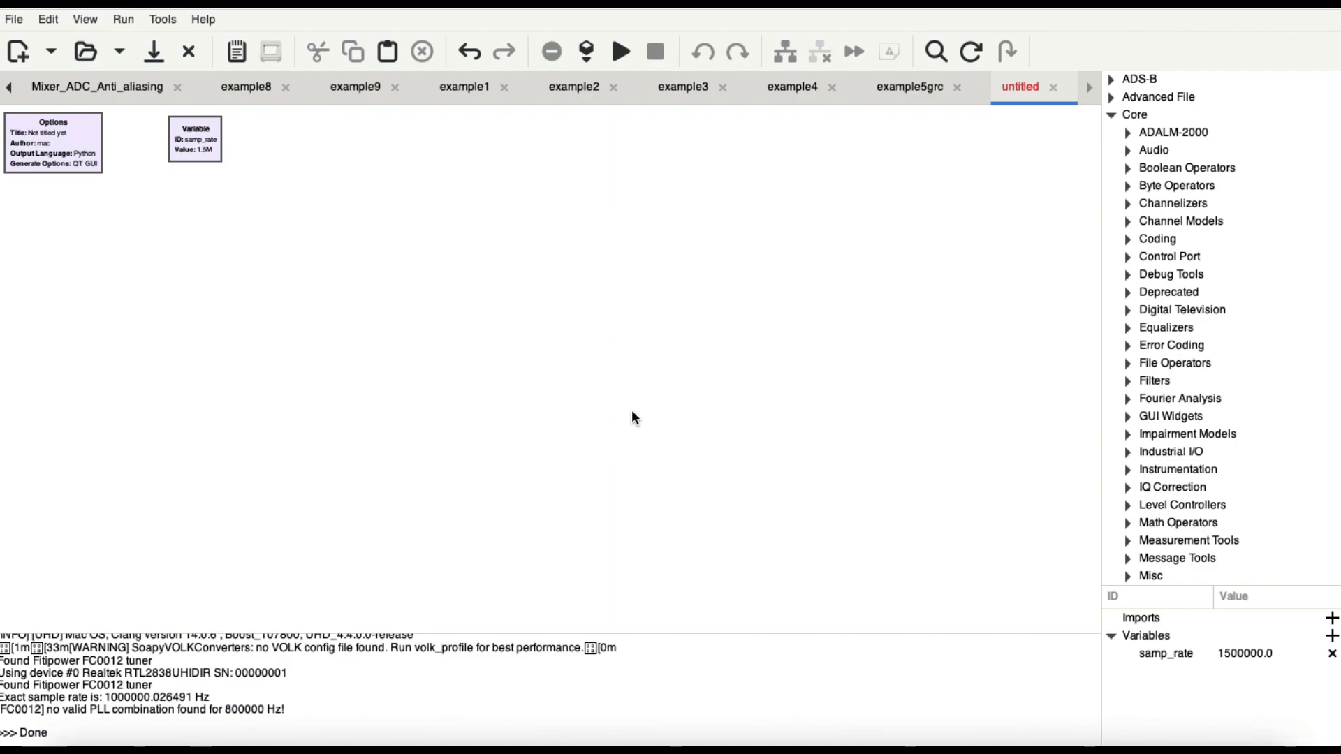
# Find the osmocom Source block in the library, add it to the flowgraph and place it below the samp_rate variable
pyautogui.hotkey('ctrl', 'f')
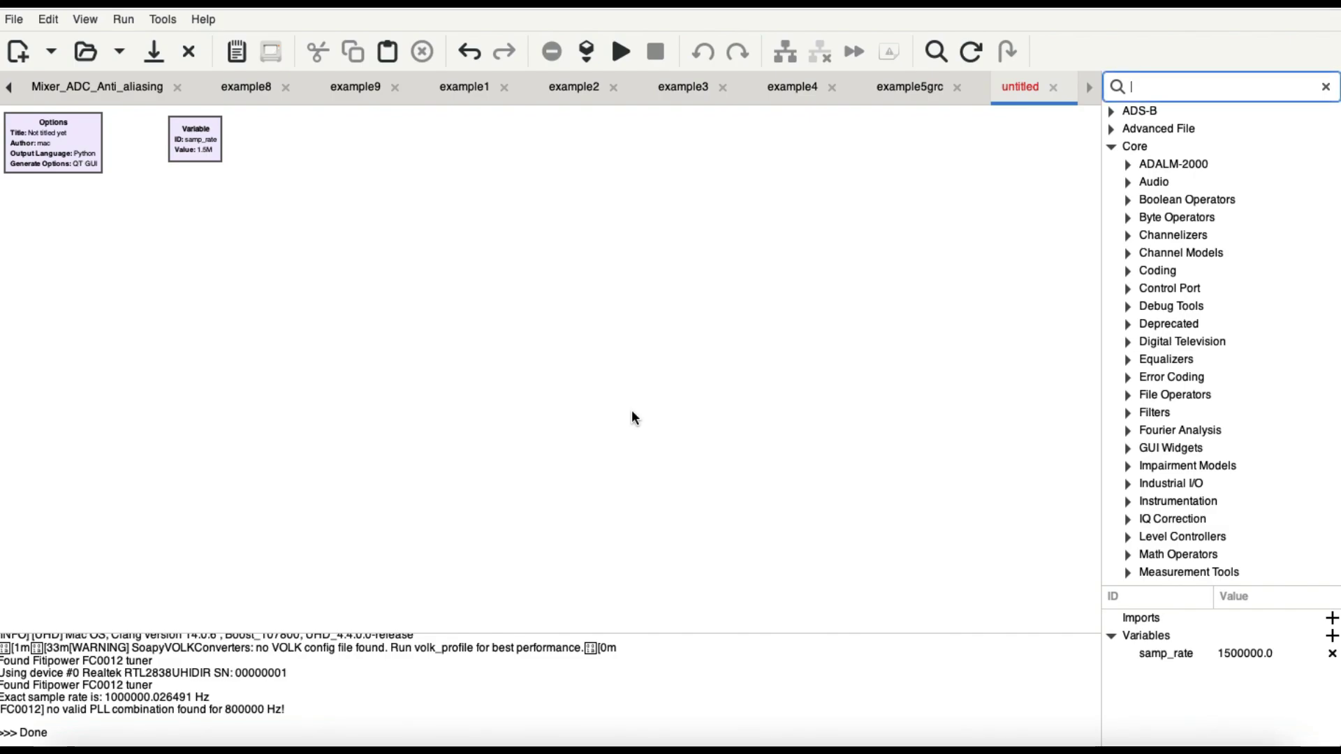
pyautogui.write('osmo')
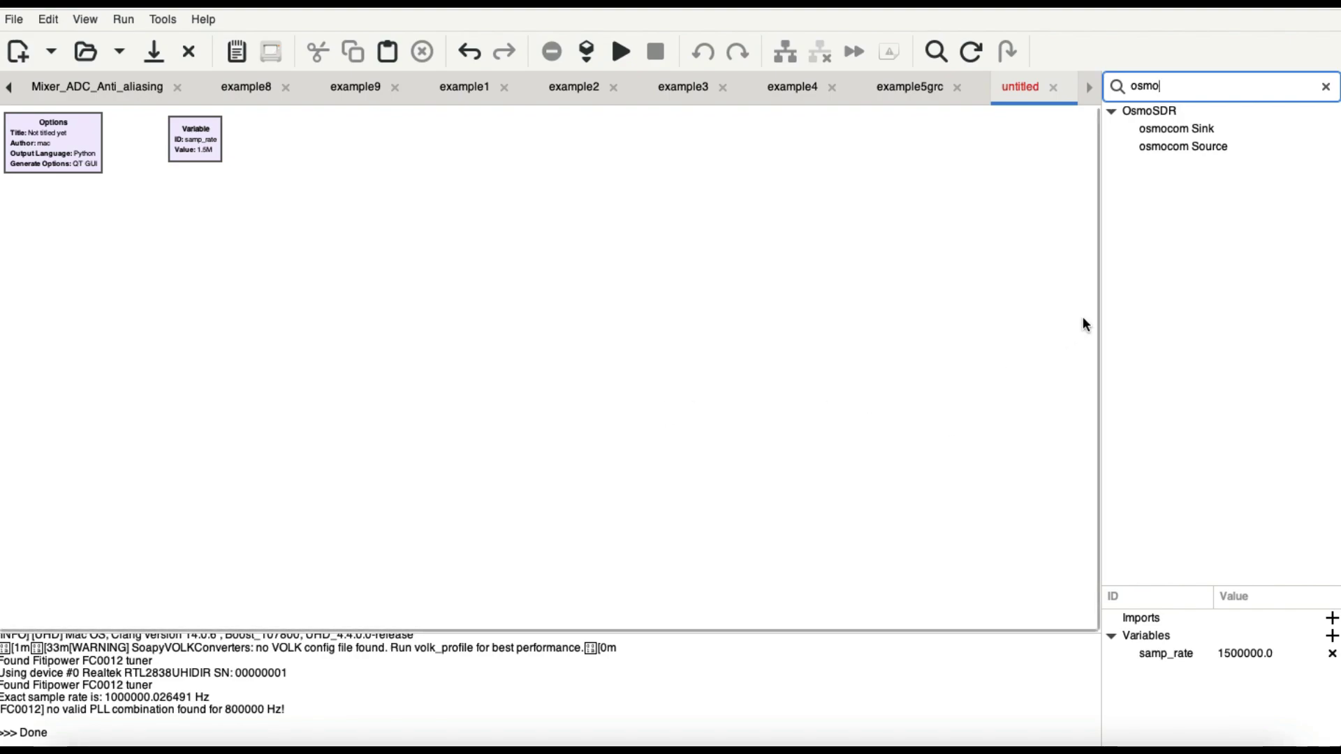
pyautogui.moveTo(1200, 152)
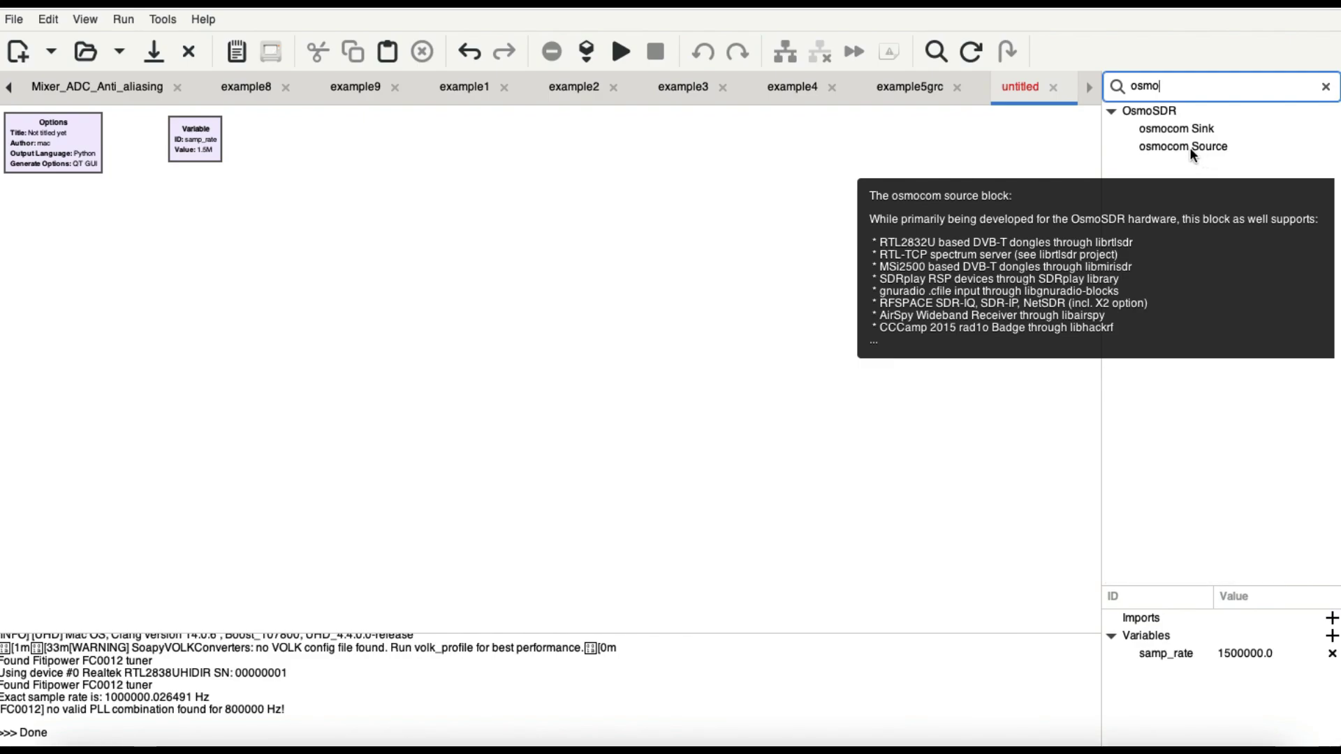
pyautogui.doubleClick(1189, 148)
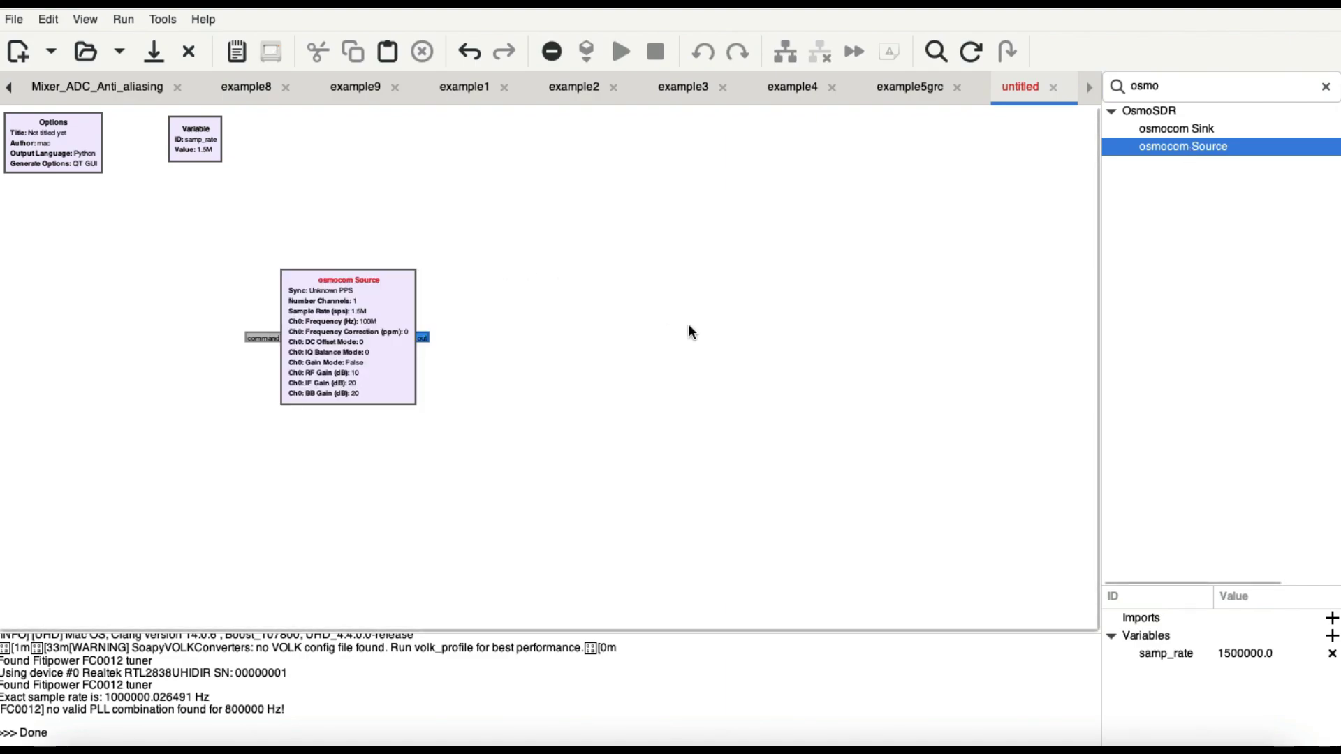
pyautogui.scroll(4, 368, 352)
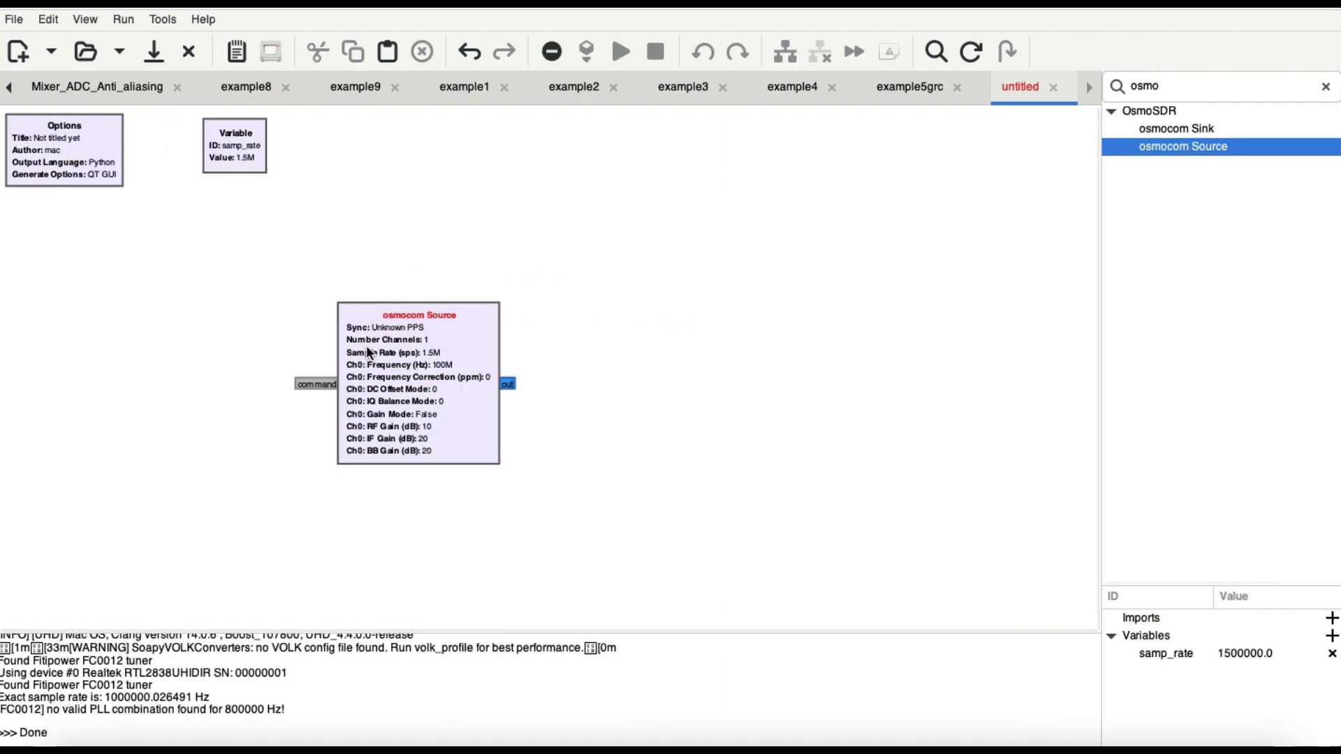
pyautogui.moveTo(577, 479); pyautogui.dragTo(306, 350)
pyautogui.click(674, 345)
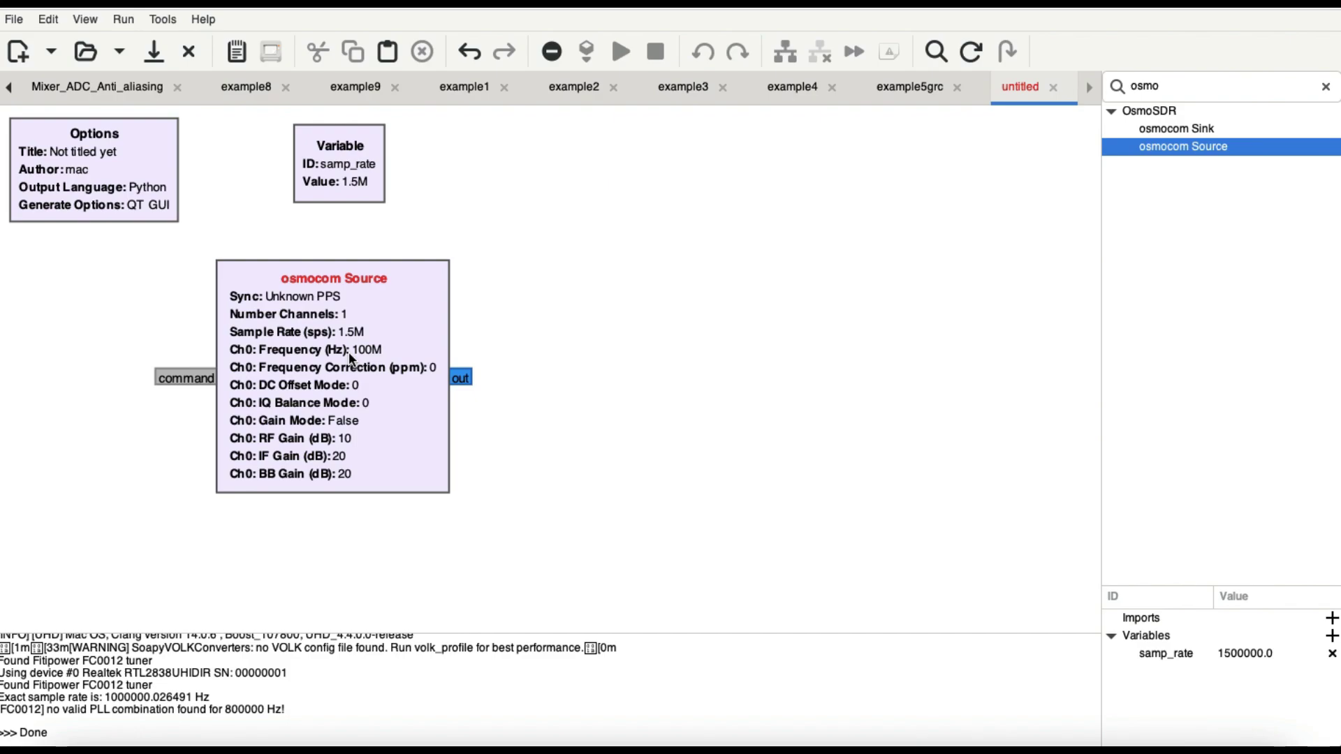
# Add a QT GUI Time Sink beside the osmocom Source and connect the source's output to its input
pyautogui.click(1178, 87)
pyautogui.doubleClick(1177, 87)
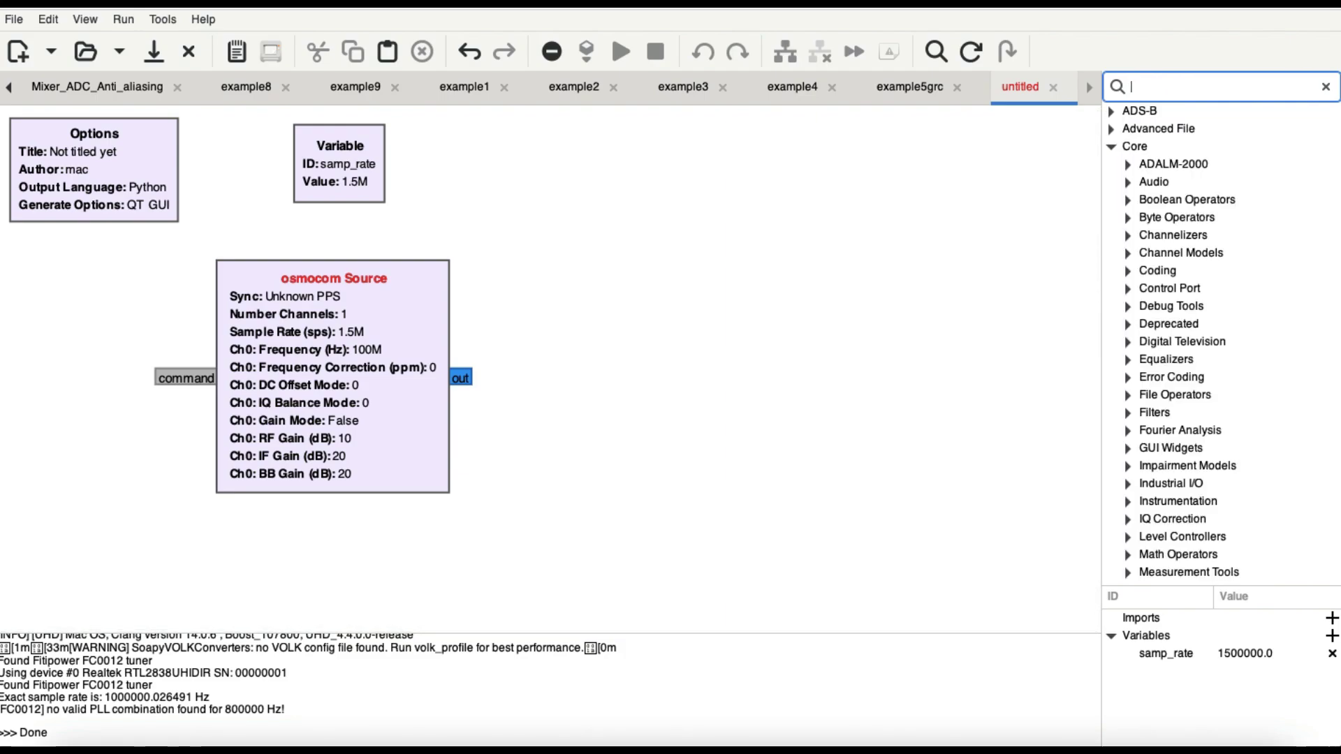
pyautogui.write('time')
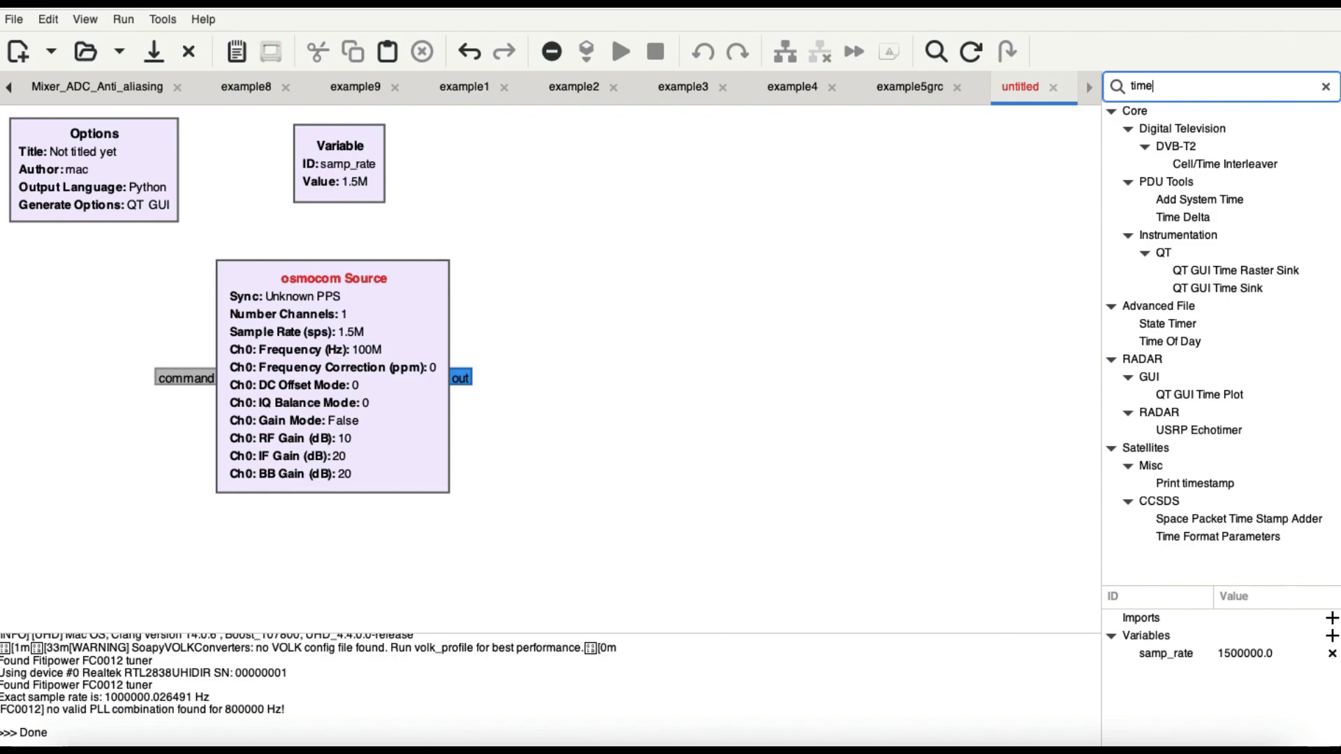
pyautogui.doubleClick(1225, 291)
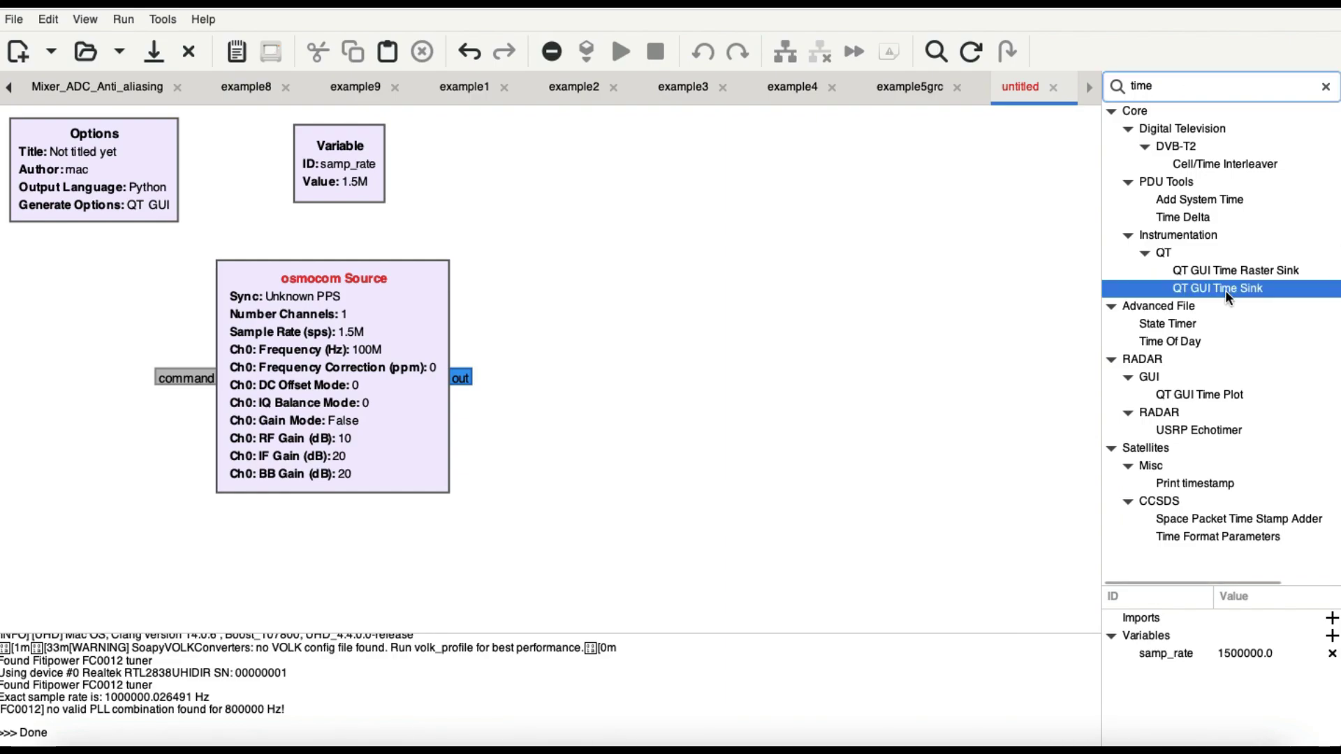
pyautogui.moveTo(1030, 615); pyautogui.dragTo(657, 294)
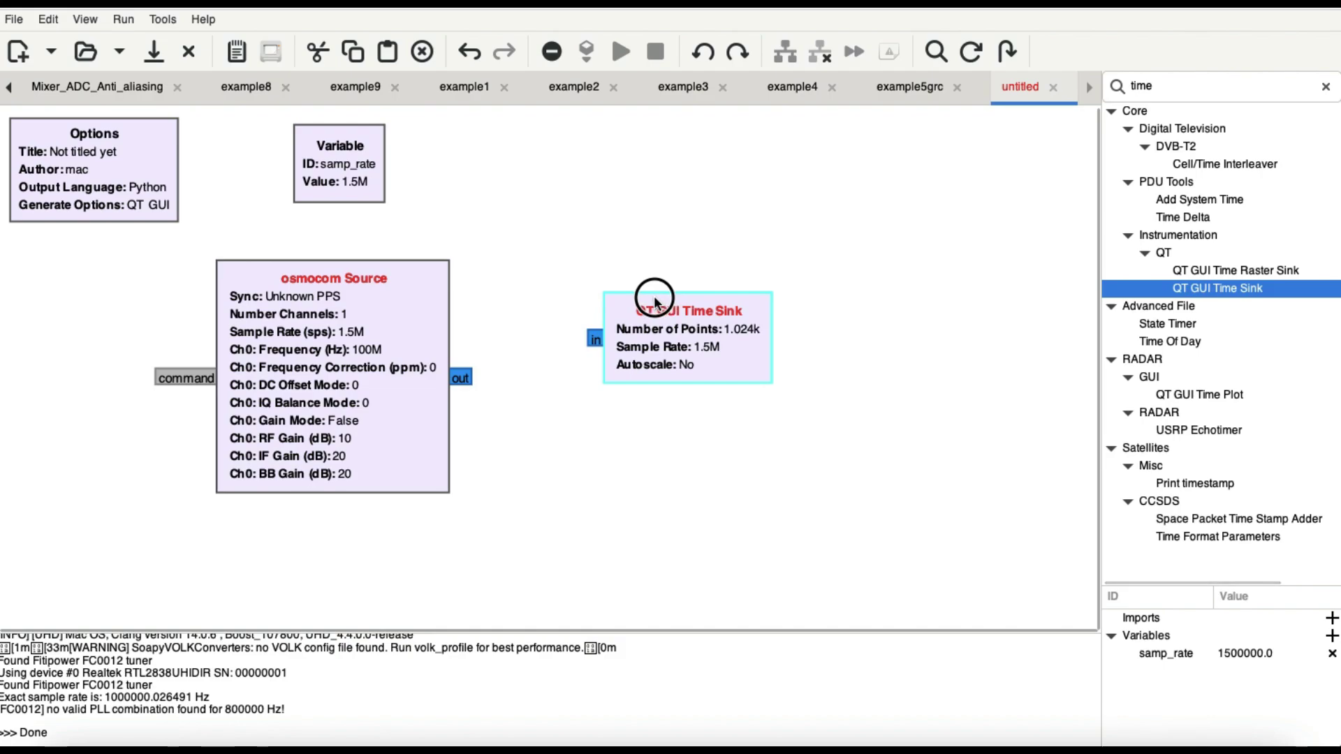
pyautogui.click(467, 378)
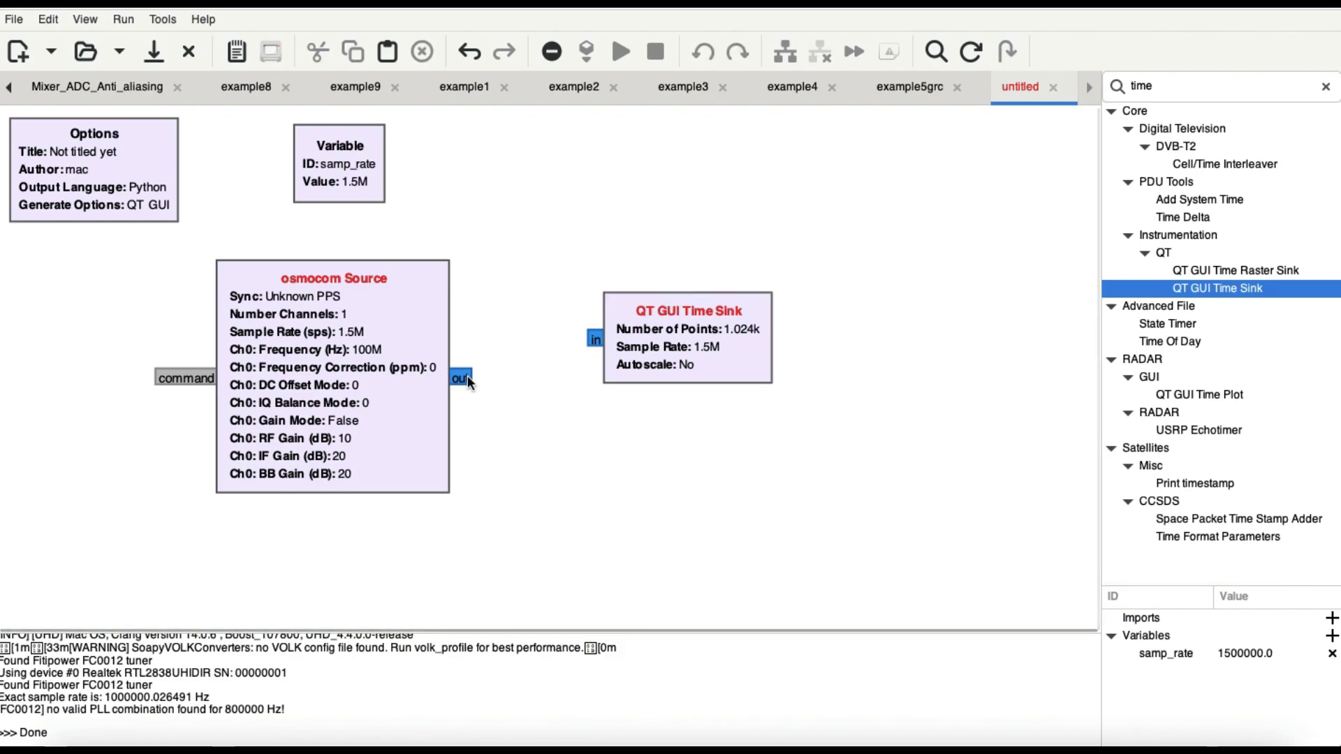
pyautogui.click(593, 340)
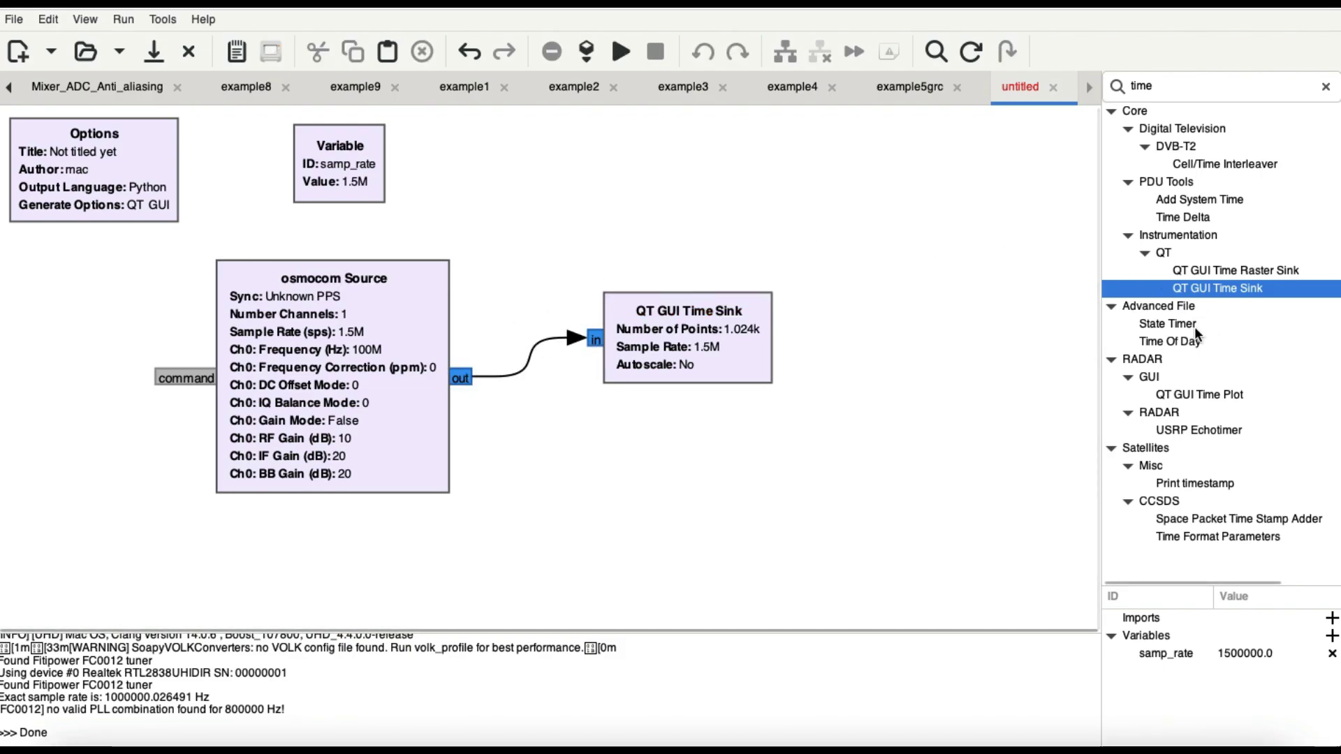
# Add a QT GUI Frequency Sink below the Time Sink and move the samp_rate variable next to the Options block
pyautogui.doubleClick(1160, 90)
pyautogui.write('freq')
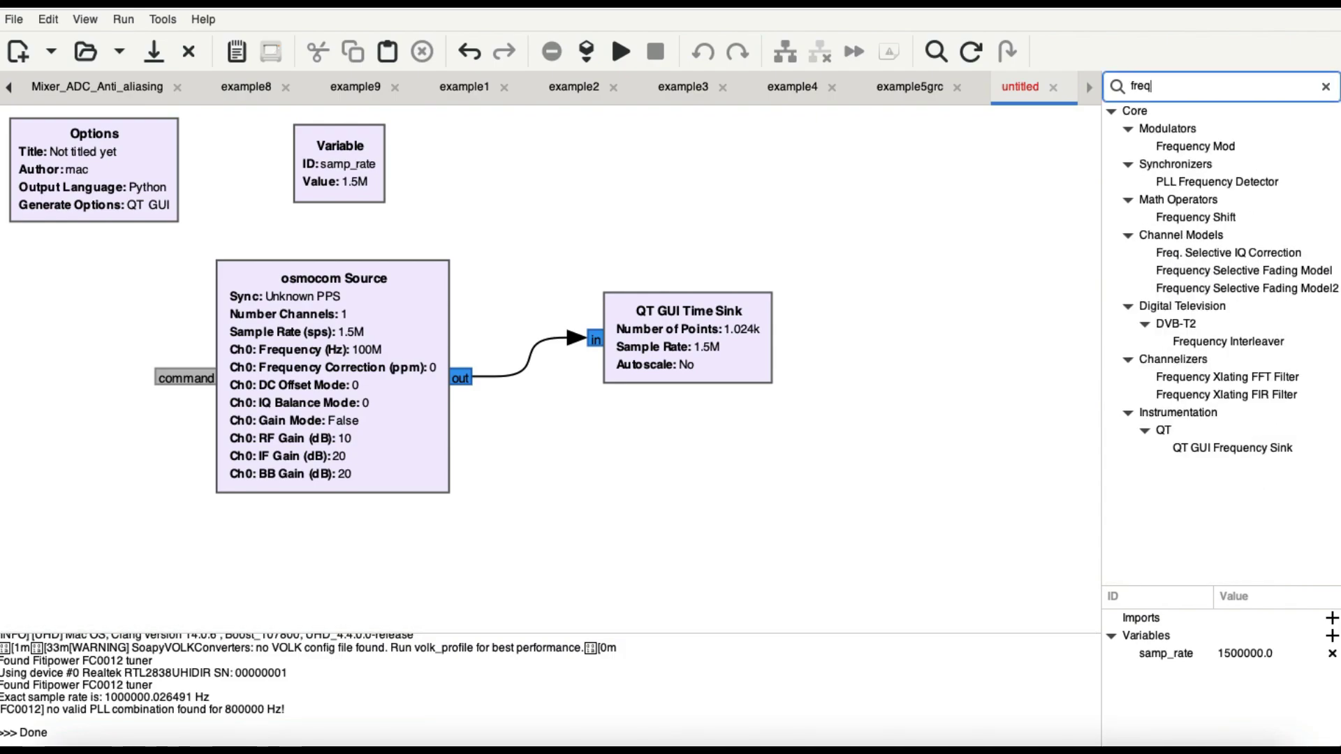
pyautogui.click(1248, 447)
pyautogui.moveTo(1247, 447); pyautogui.dragTo(663, 406)
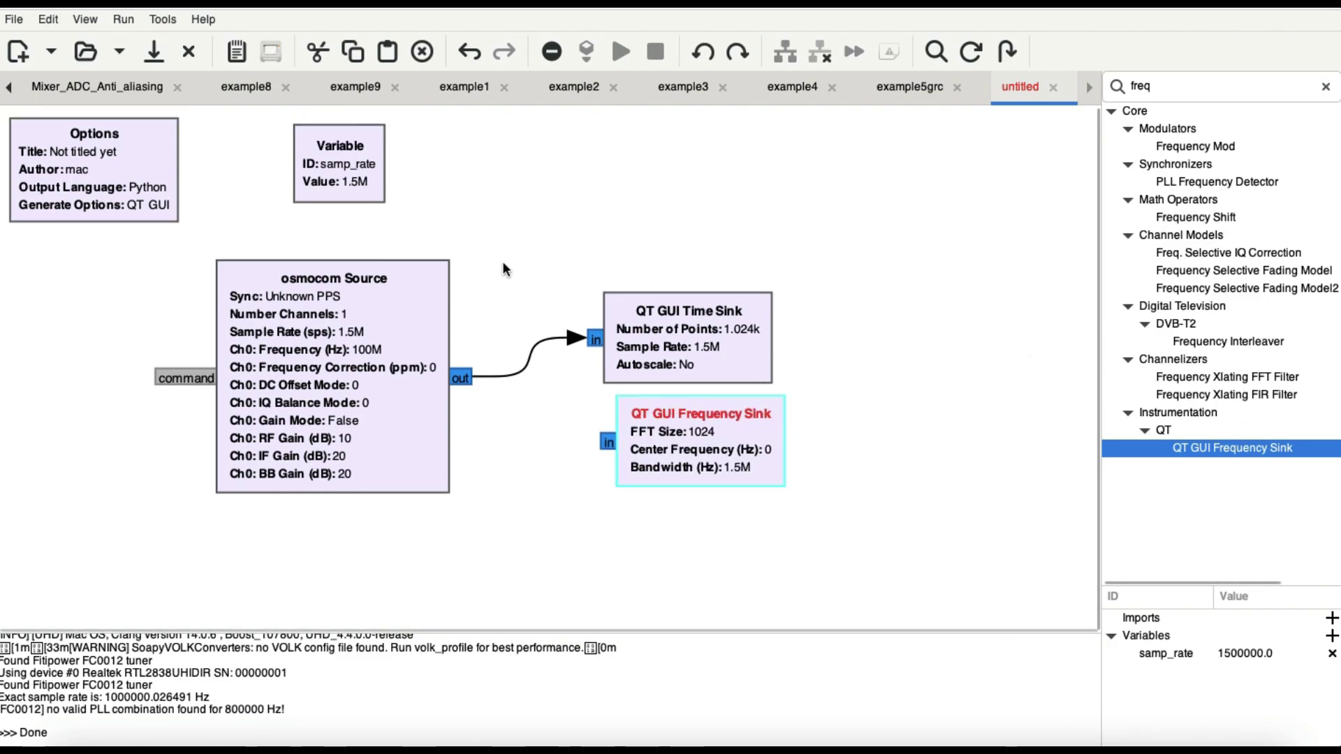
pyautogui.moveTo(330, 148); pyautogui.dragTo(227, 141)
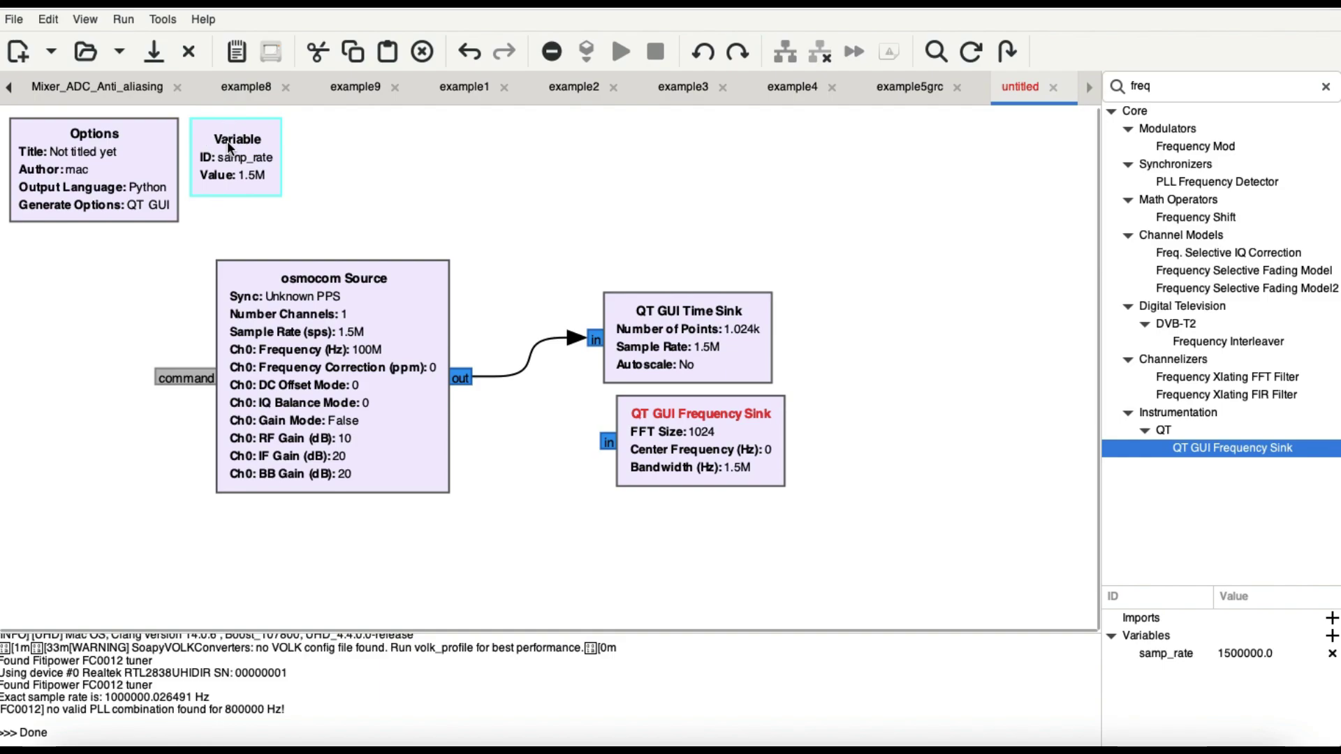
# Add a QT GUI Waterfall Sink and place it directly above the Time Sink
pyautogui.hotkey('ctrl', 'f')
pyautogui.write('w')
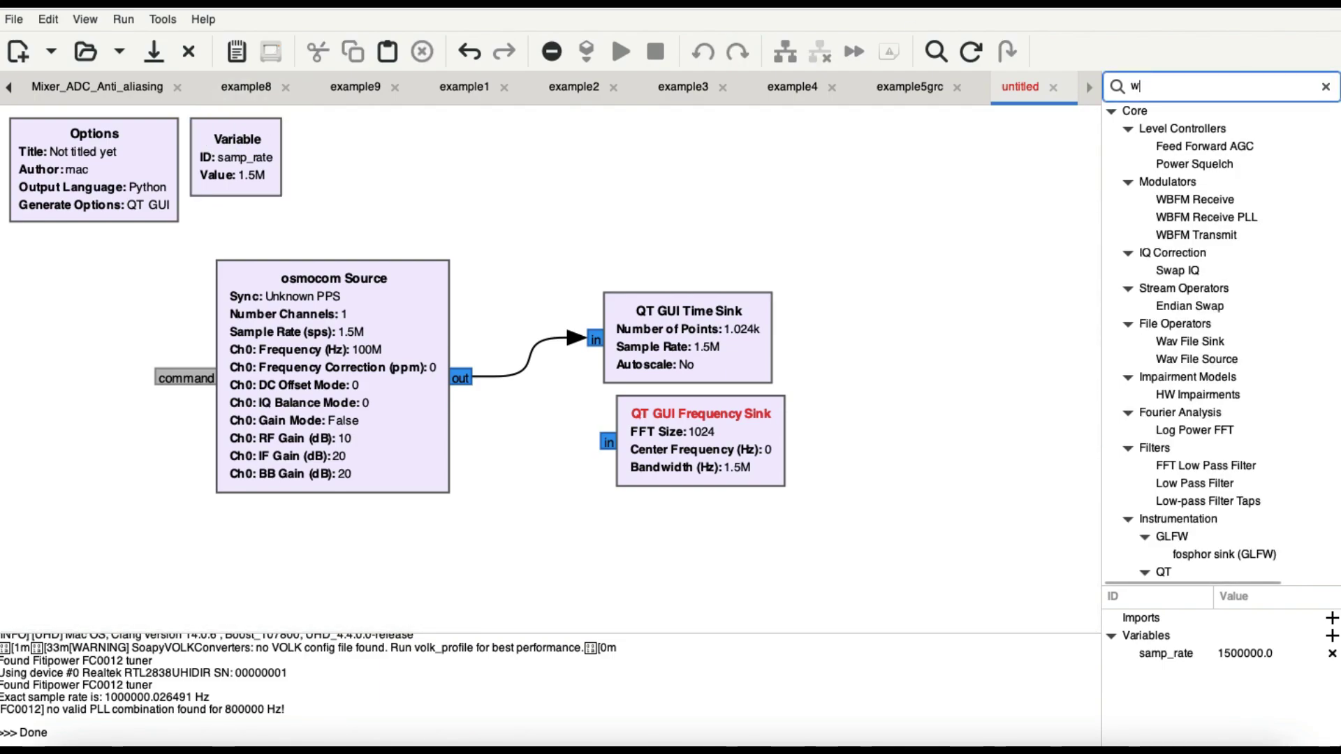
pyautogui.write('ater')
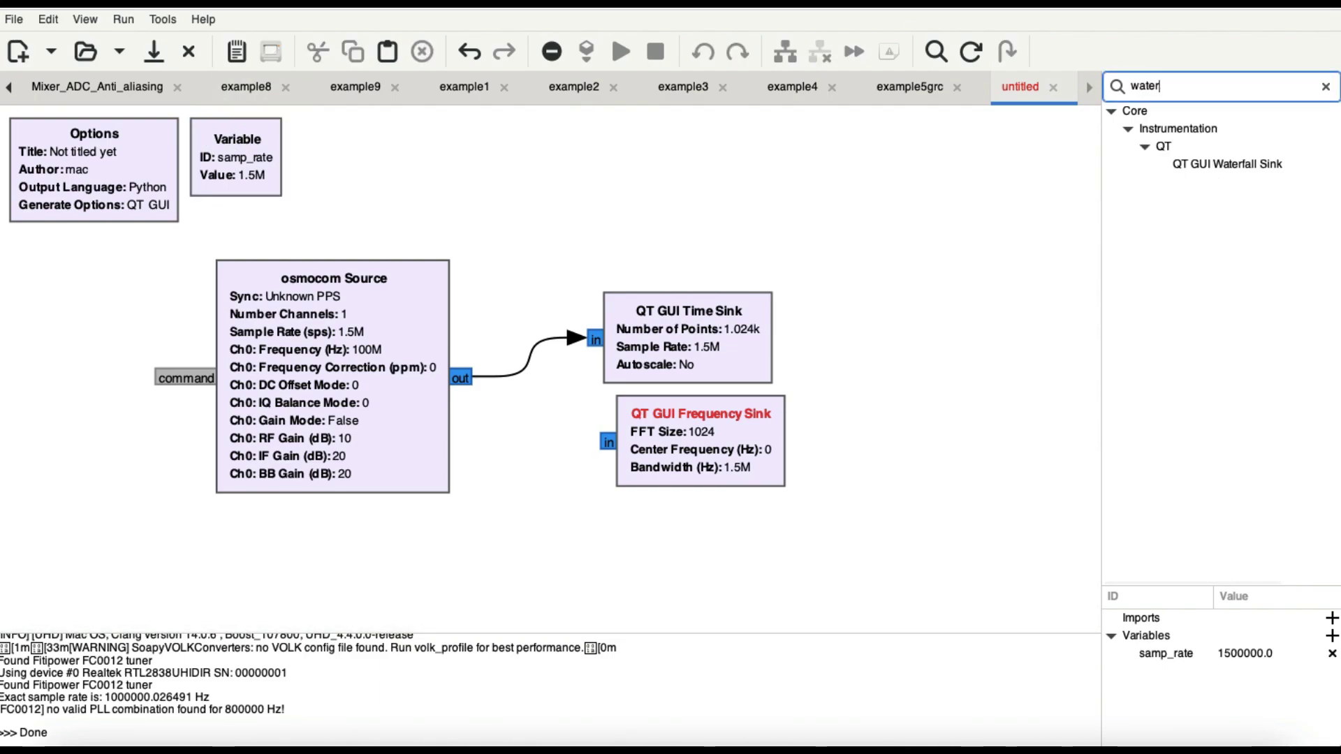
pyautogui.click(1232, 164)
pyautogui.doubleClick(1232, 163)
pyautogui.moveTo(727, 598); pyautogui.dragTo(702, 217)
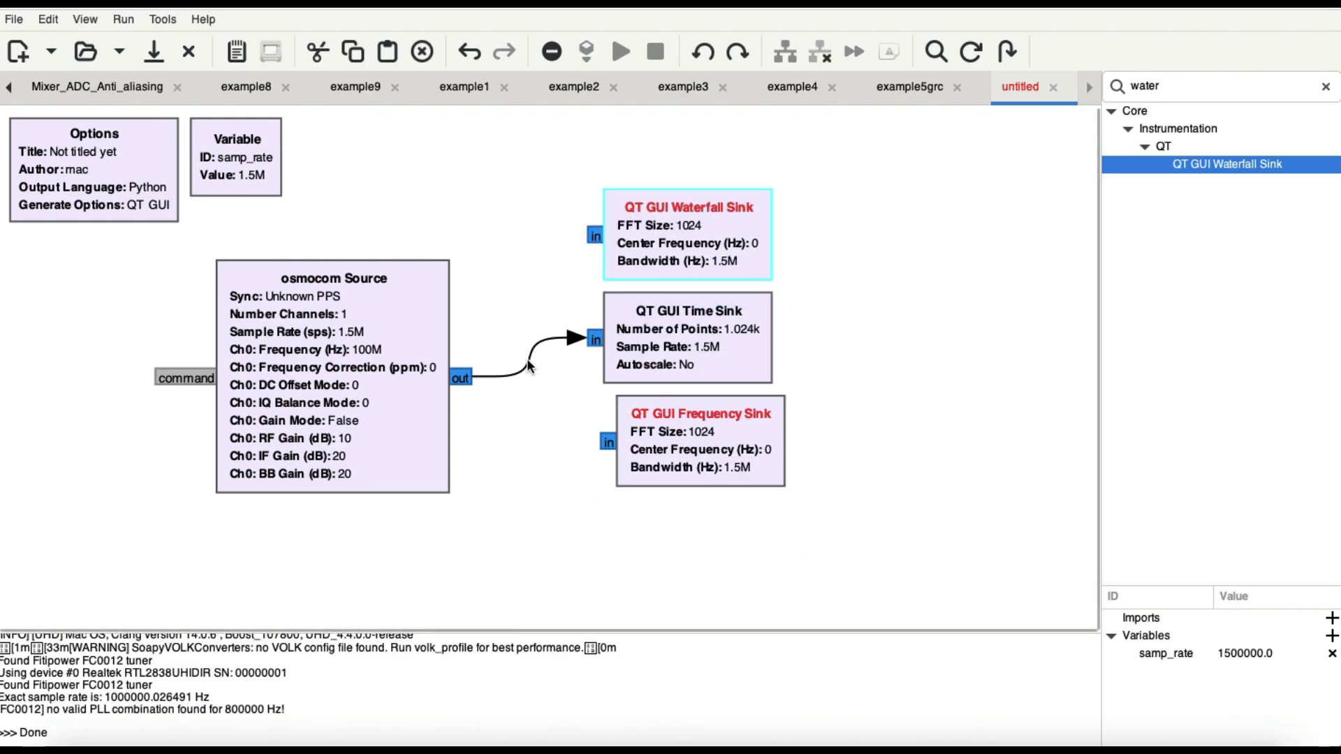
# Connect the osmocom Source output to the inputs of the Waterfall Sink and the Frequency Sink
pyautogui.click(462, 378)
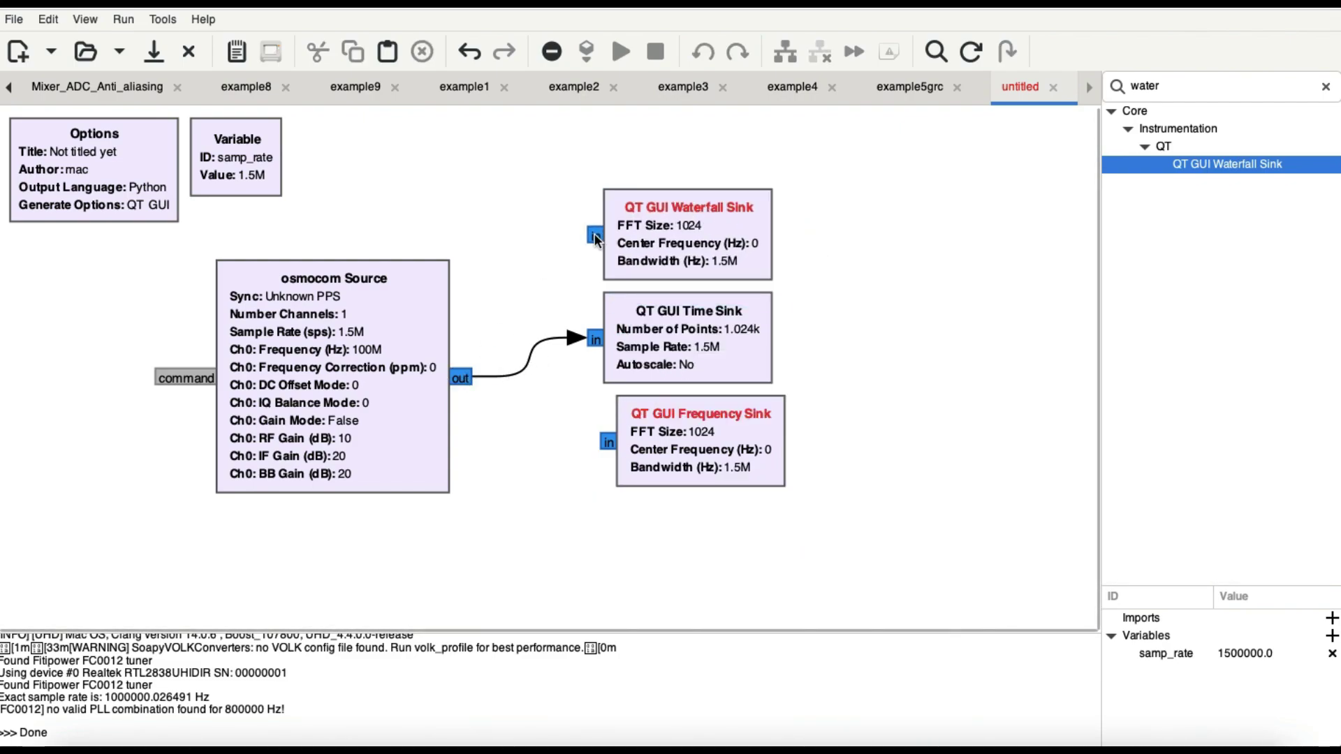
pyautogui.click(595, 237)
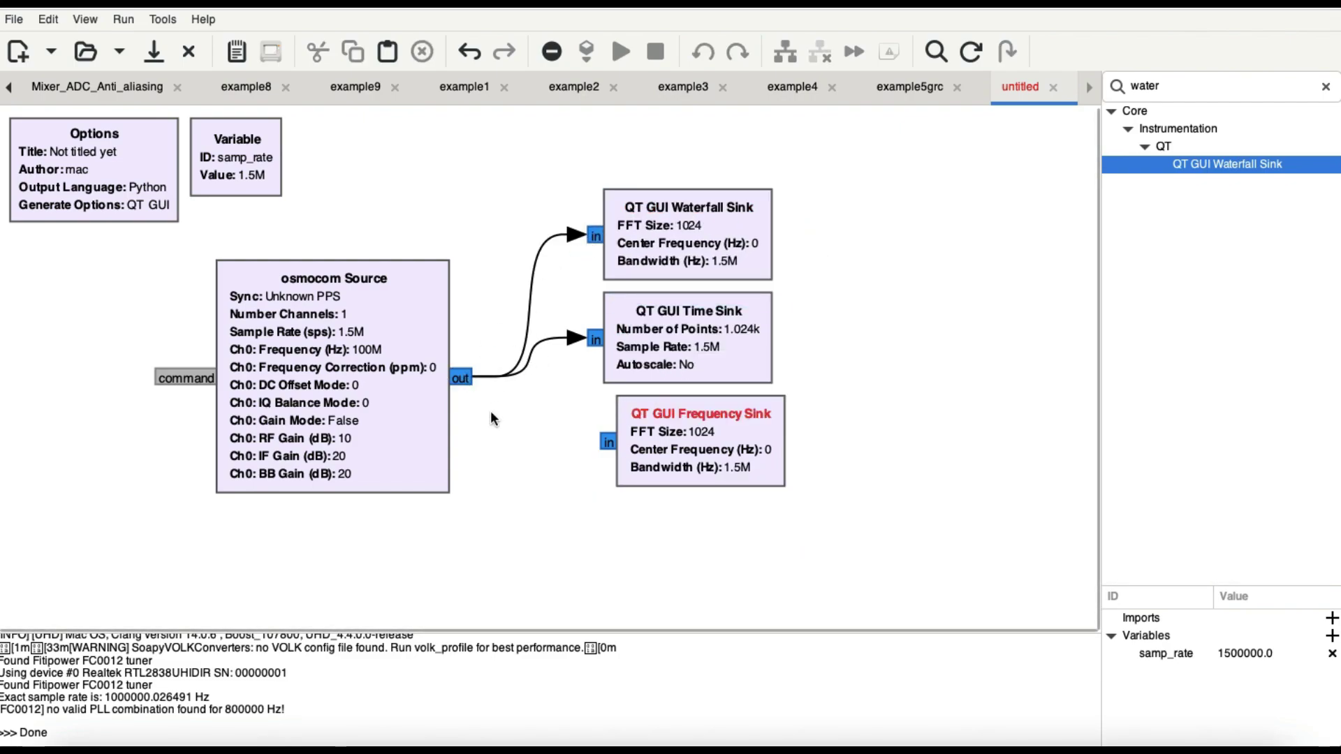
pyautogui.click(605, 442)
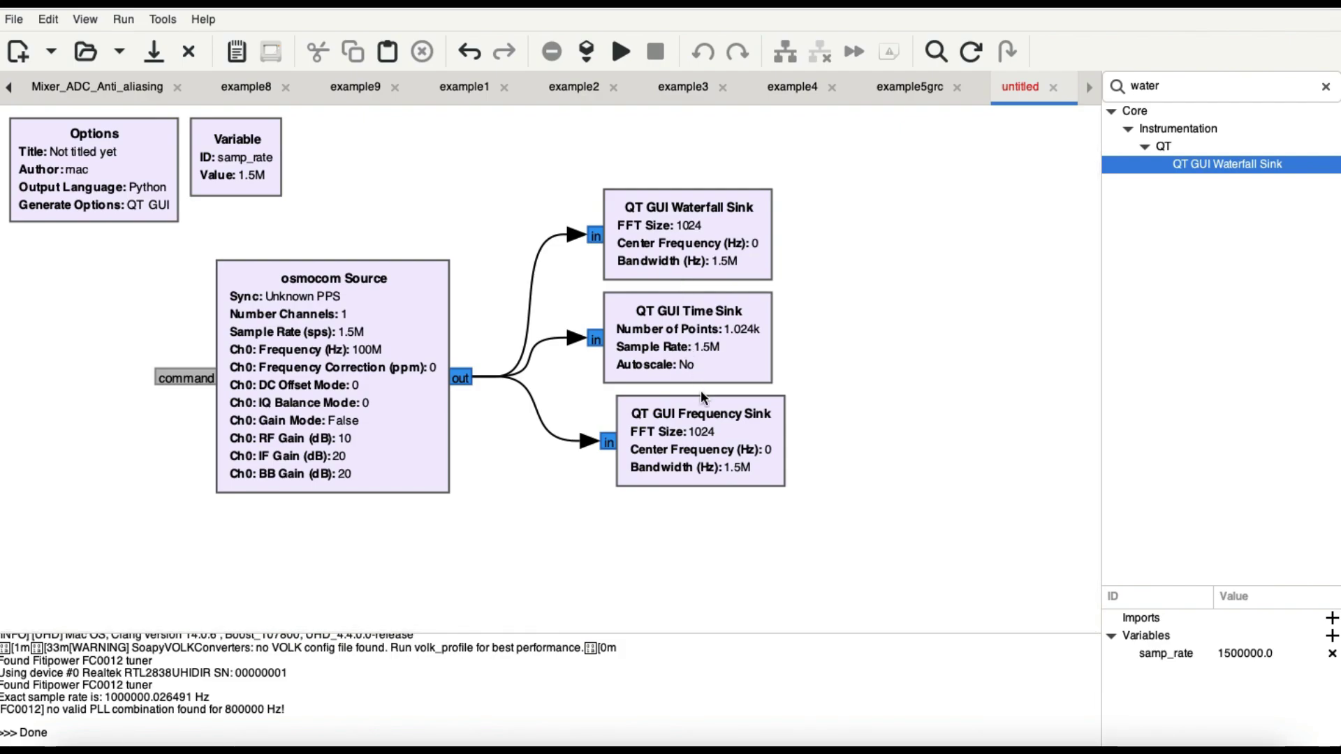
# Review the general properties of the osmocom Source, including its sample rate and channel frequency, without changing them
pyautogui.doubleClick(295, 401)
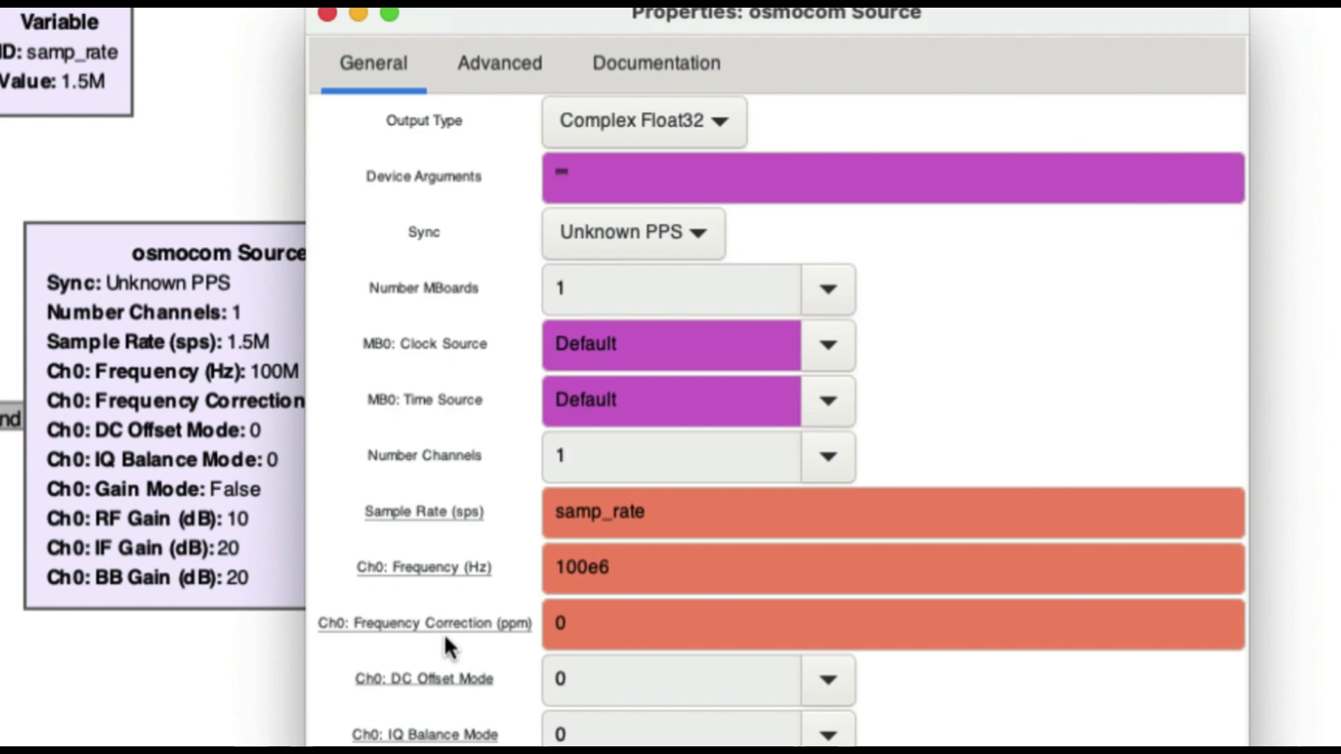
pyautogui.click(327, 13)
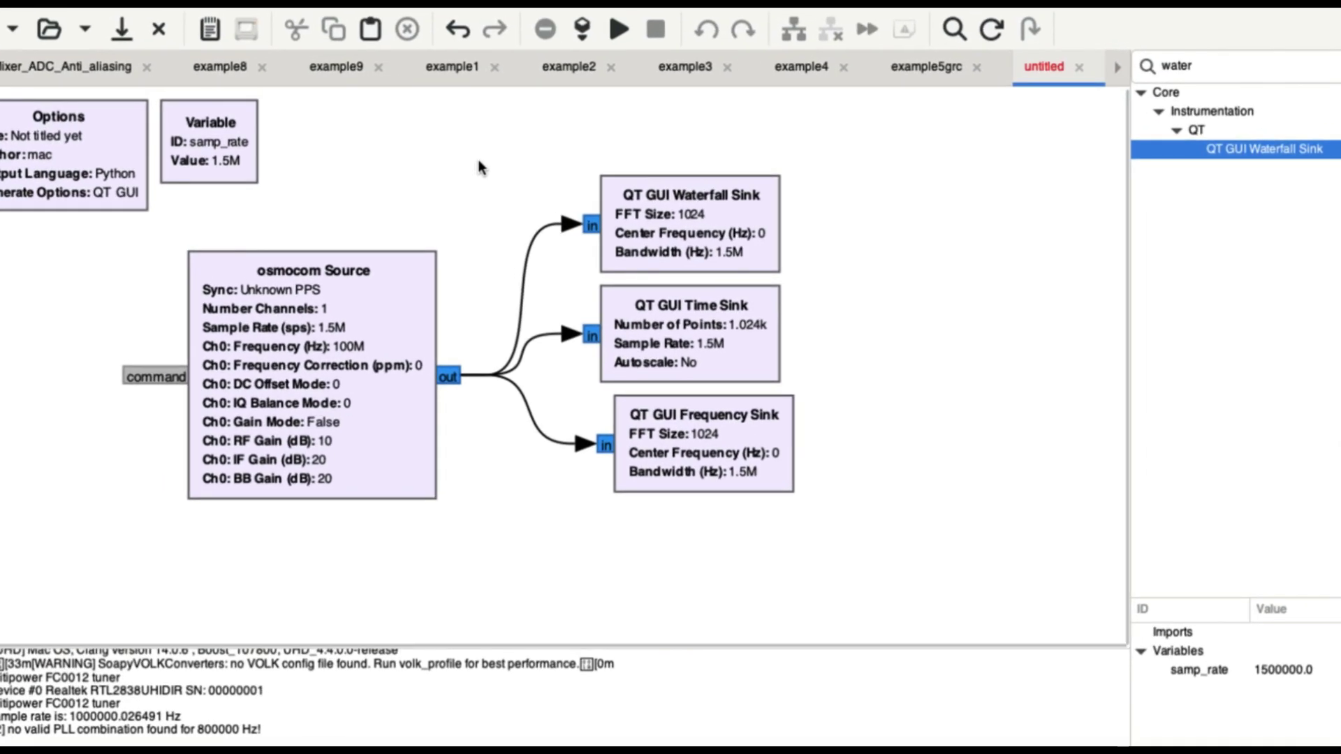
# Add a QT GUI Range block and place it beside the samp_rate variable, above the osmocom Source
pyautogui.doubleClick(1229, 65)
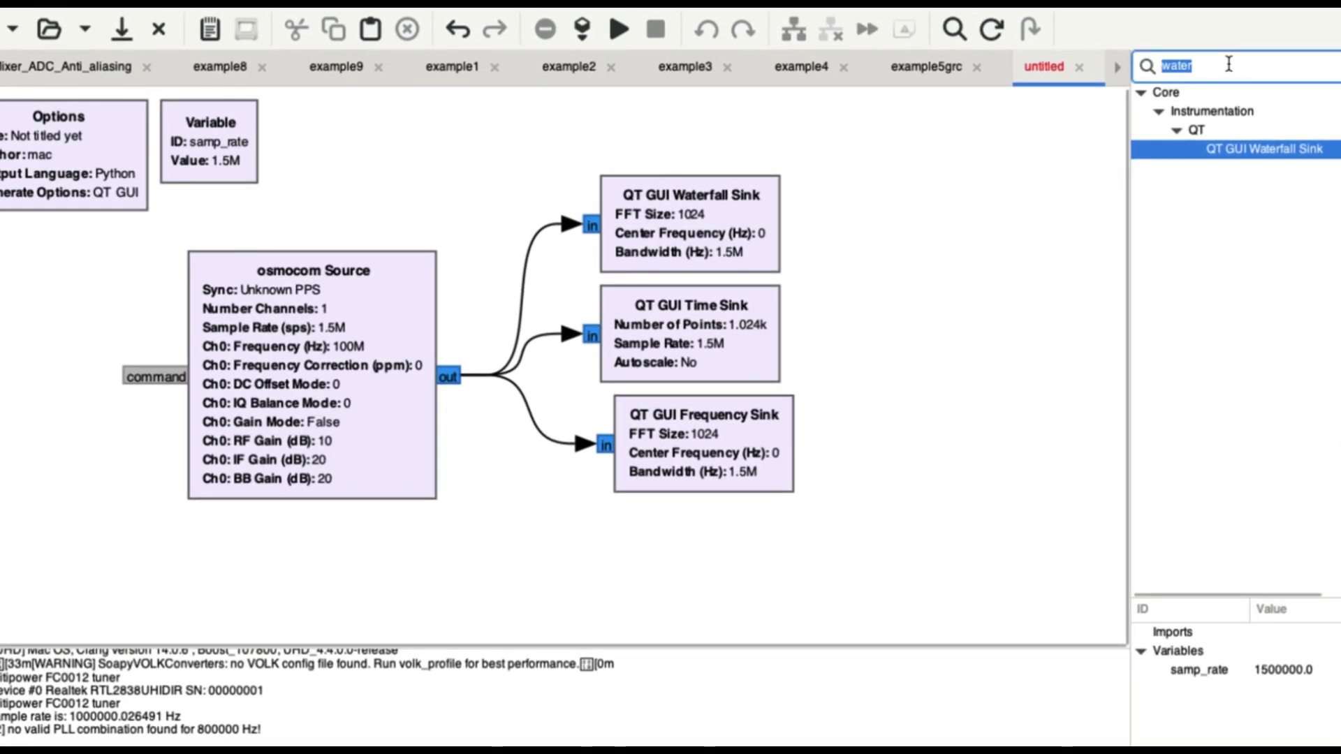
pyautogui.write('rang')
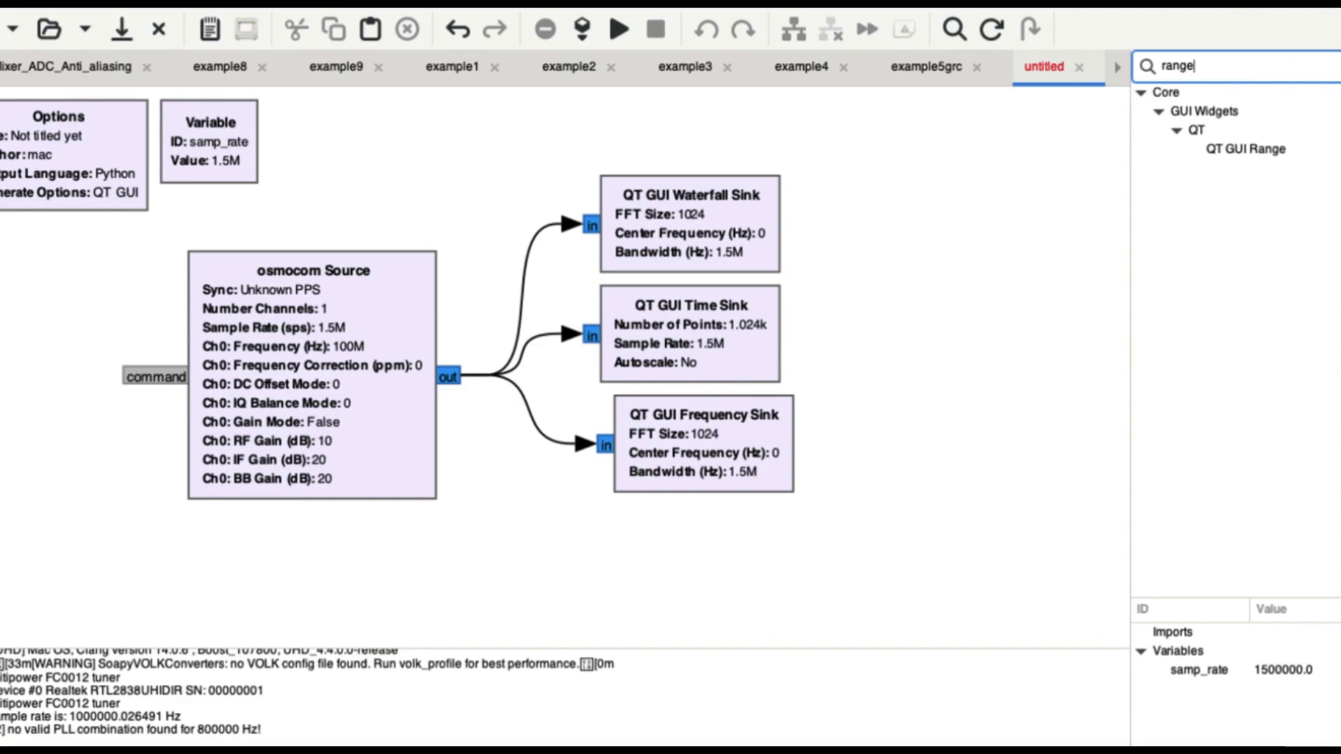
pyautogui.write('e')
pyautogui.doubleClick(1247, 152)
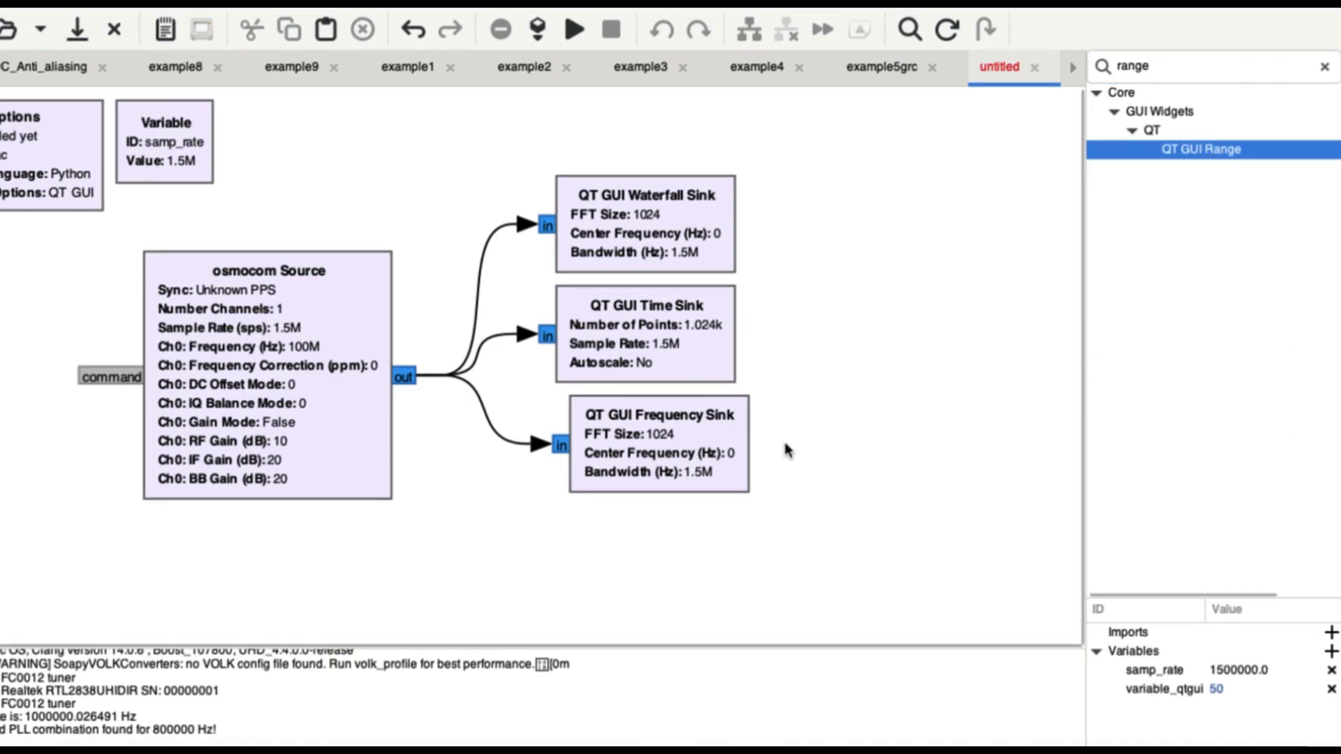
pyautogui.hotkey('ctrl', '-')
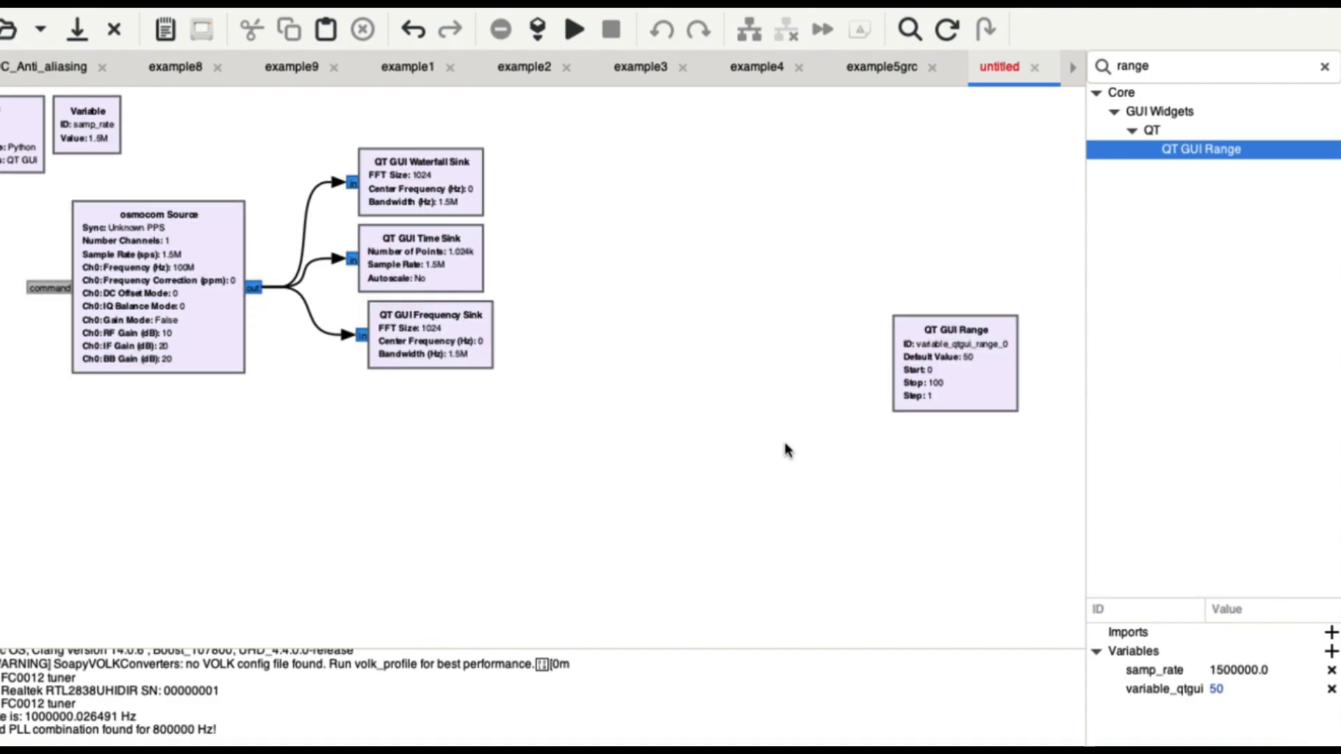
pyautogui.moveTo(954, 344); pyautogui.dragTo(201, 135)
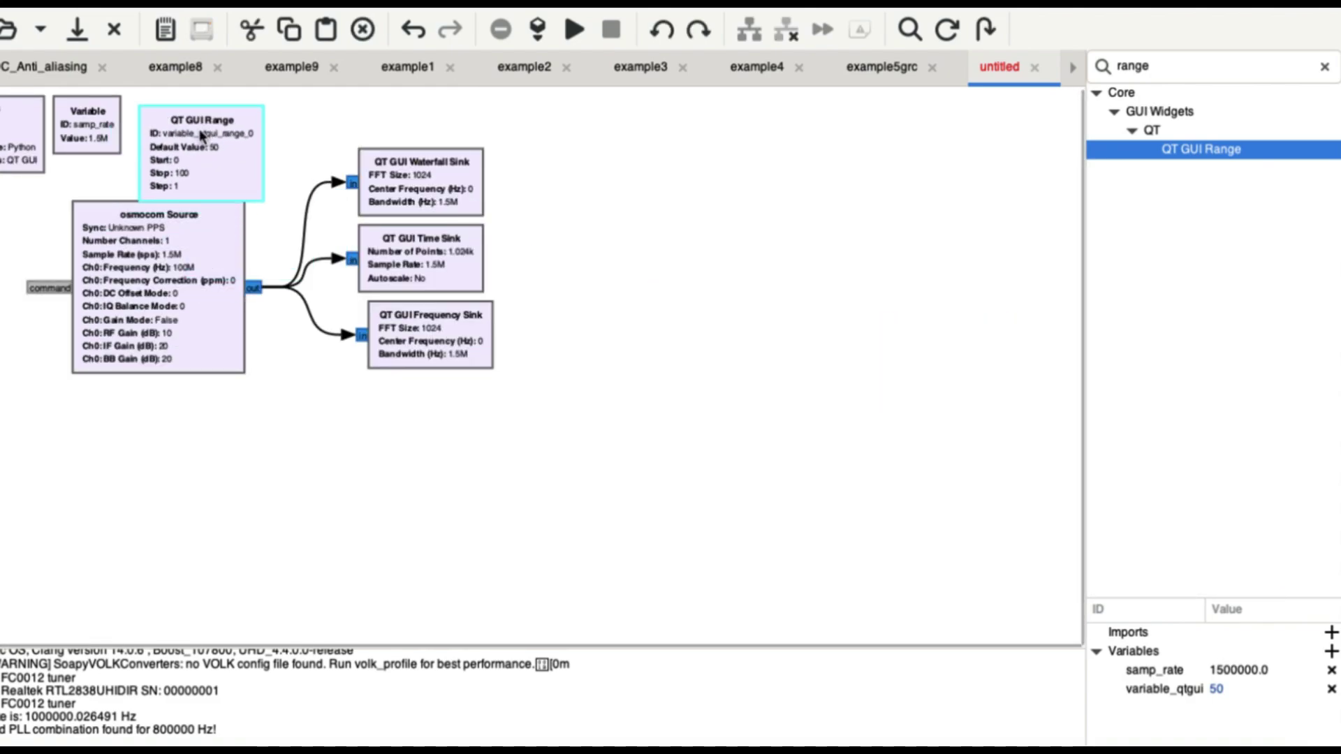
# Move the osmocom Source and its three connected sinks together slightly down and left, leaving space beneath the variable and range blocks
pyautogui.hotkey('ctrl', '+')
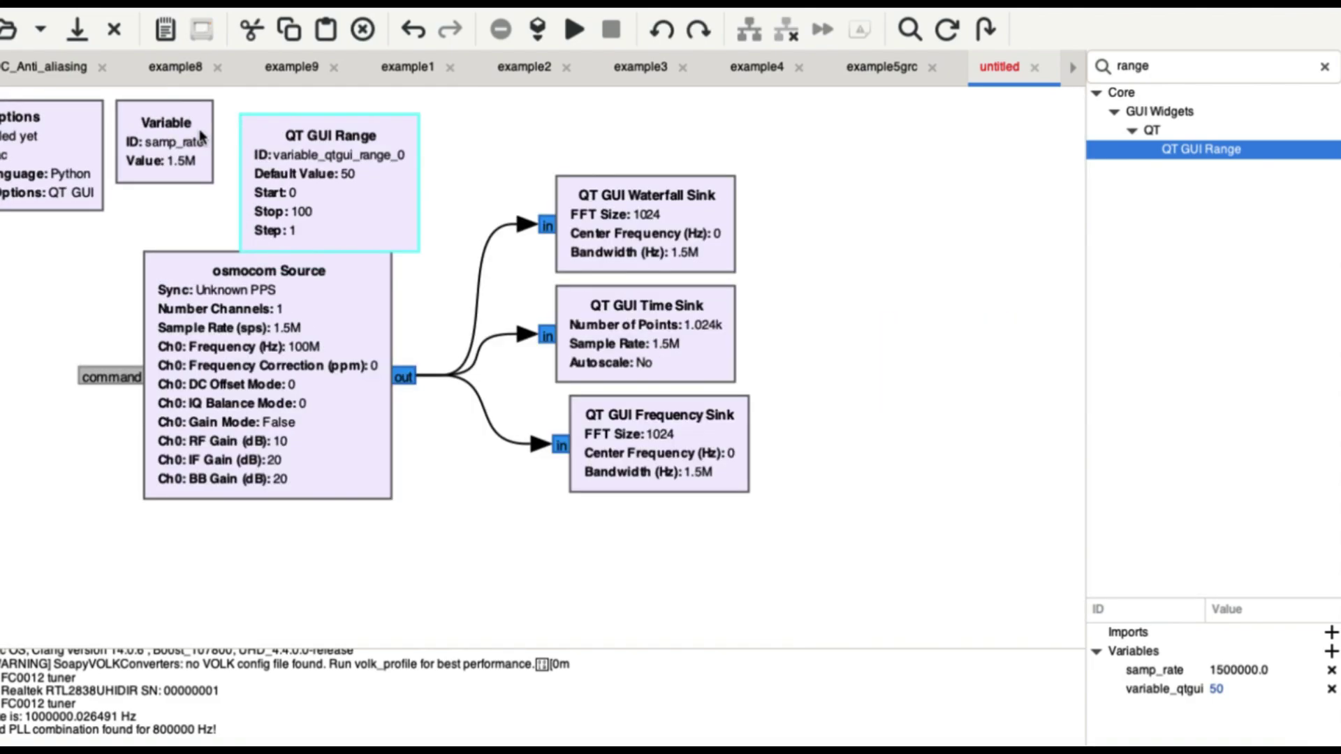
pyautogui.press('Up')
pyautogui.press('Left')
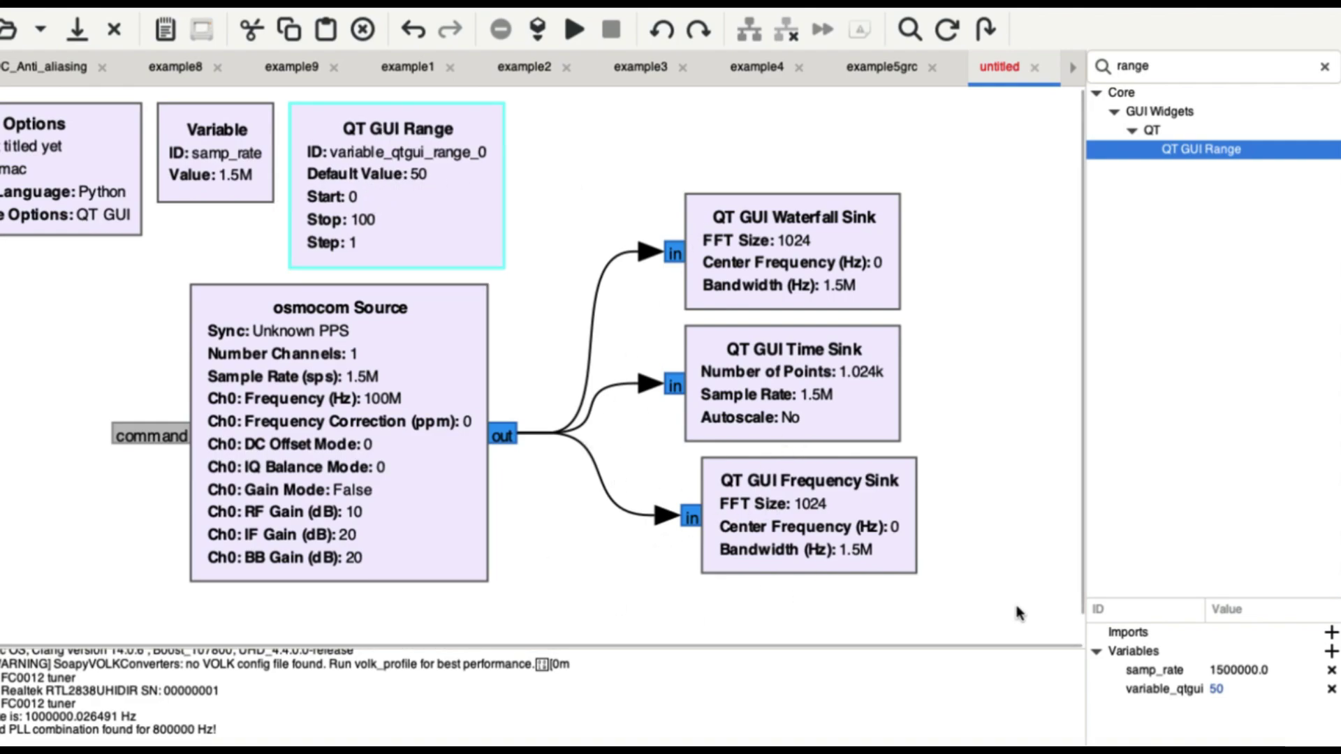
pyautogui.moveTo(959, 606); pyautogui.dragTo(178, 241)
pyautogui.moveTo(338, 328); pyautogui.dragTo(265, 396)
pyautogui.click(900, 355)
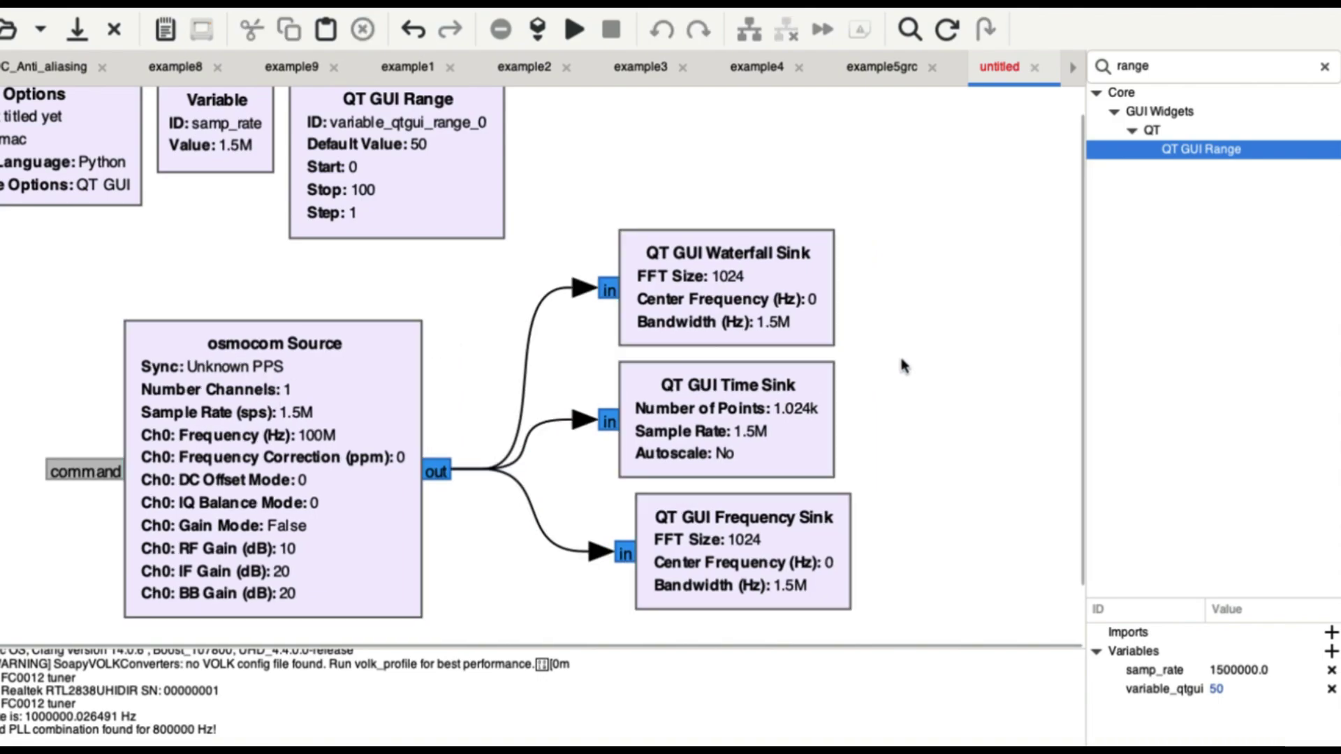
pyautogui.scroll(1, 954, 287)
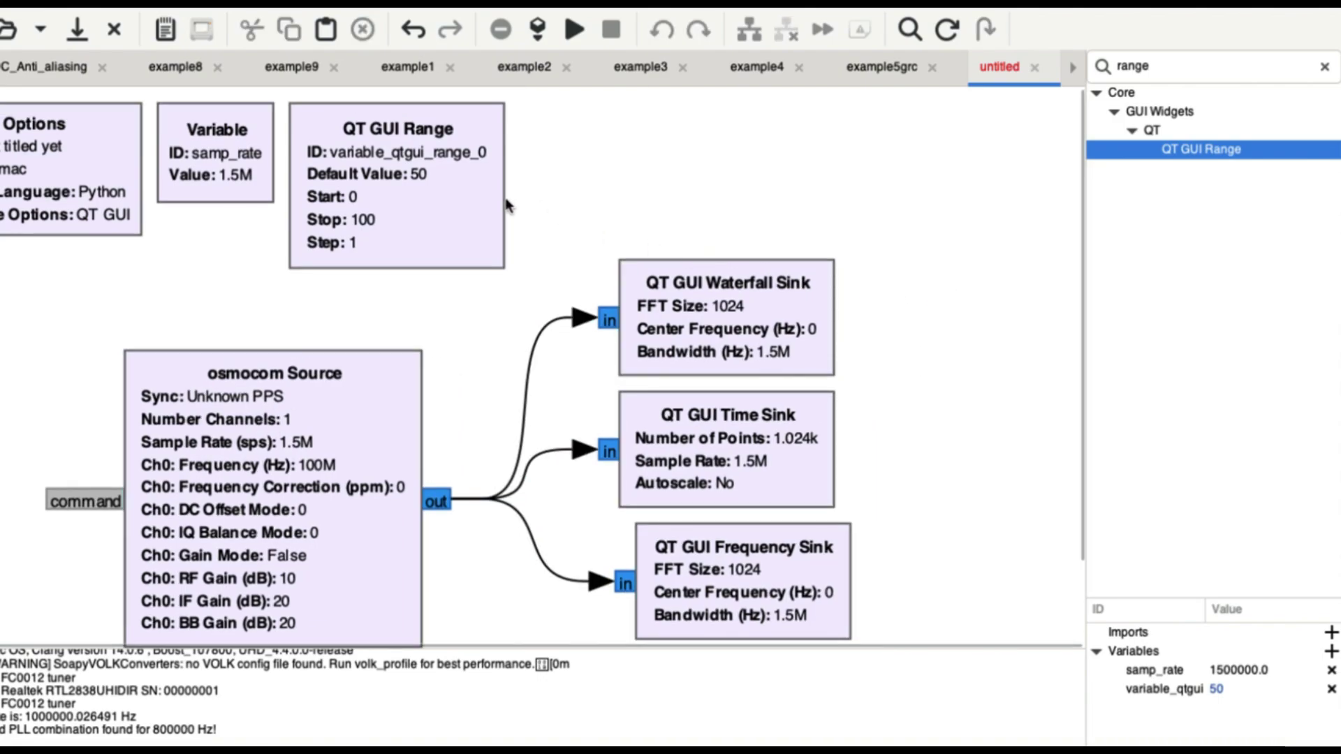
# Duplicate the QT GUI Range block and place the copy beside the original, above the Waterfall Sink
pyautogui.click(430, 182)
pyautogui.rightClick(429, 182)
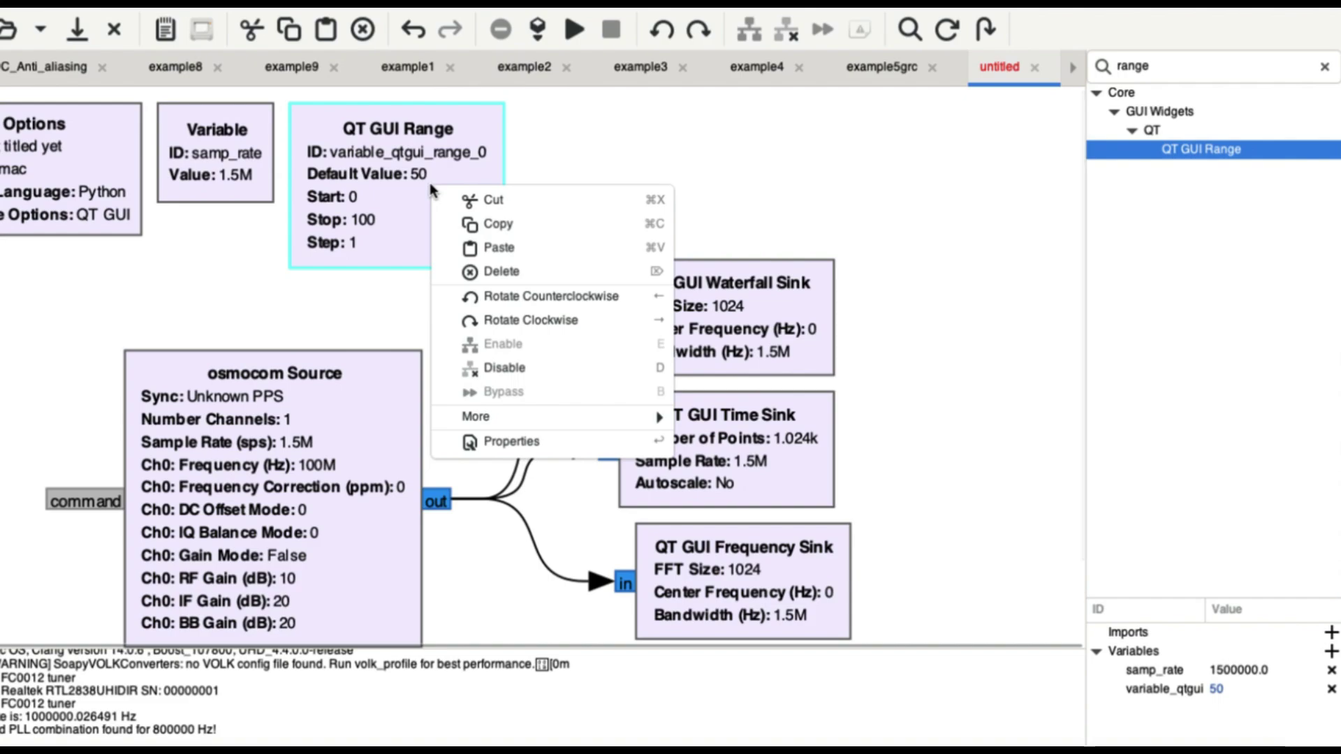
pyautogui.click(498, 229)
pyautogui.click(644, 153)
pyautogui.rightClick(644, 152)
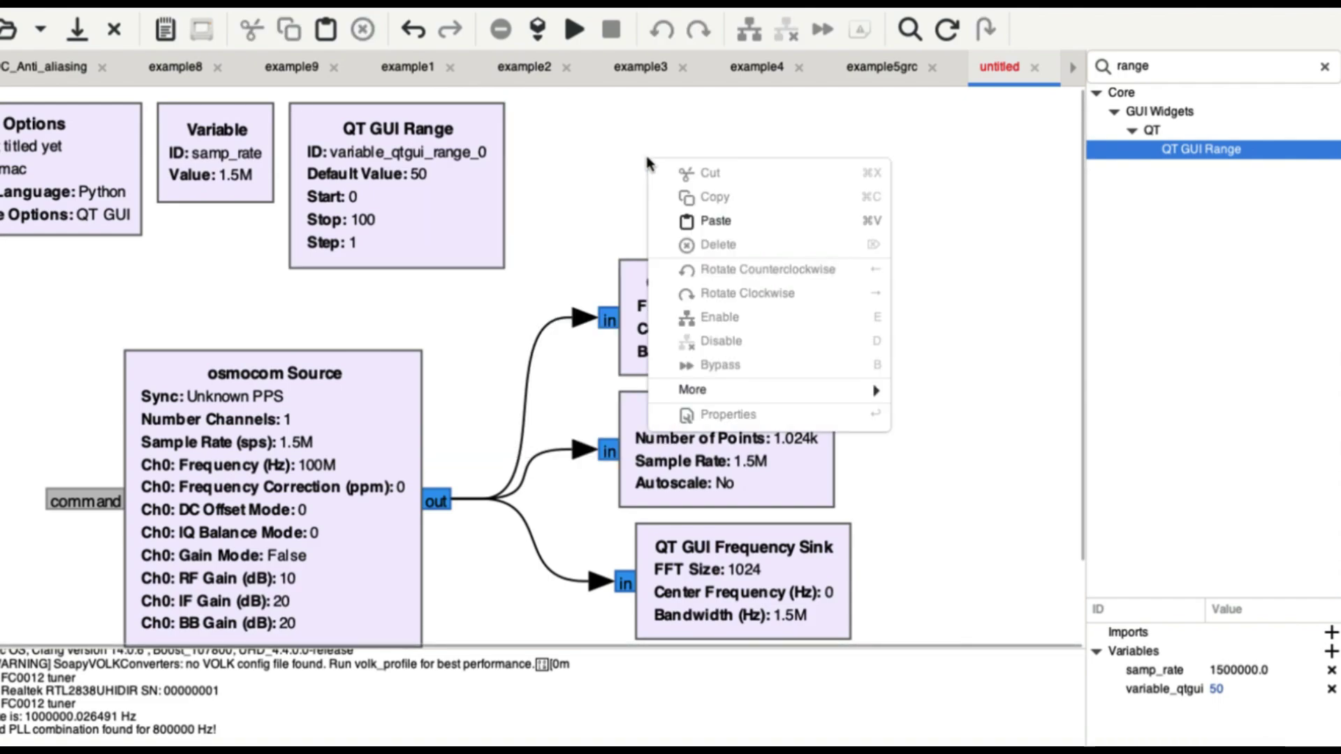
pyautogui.click(694, 221)
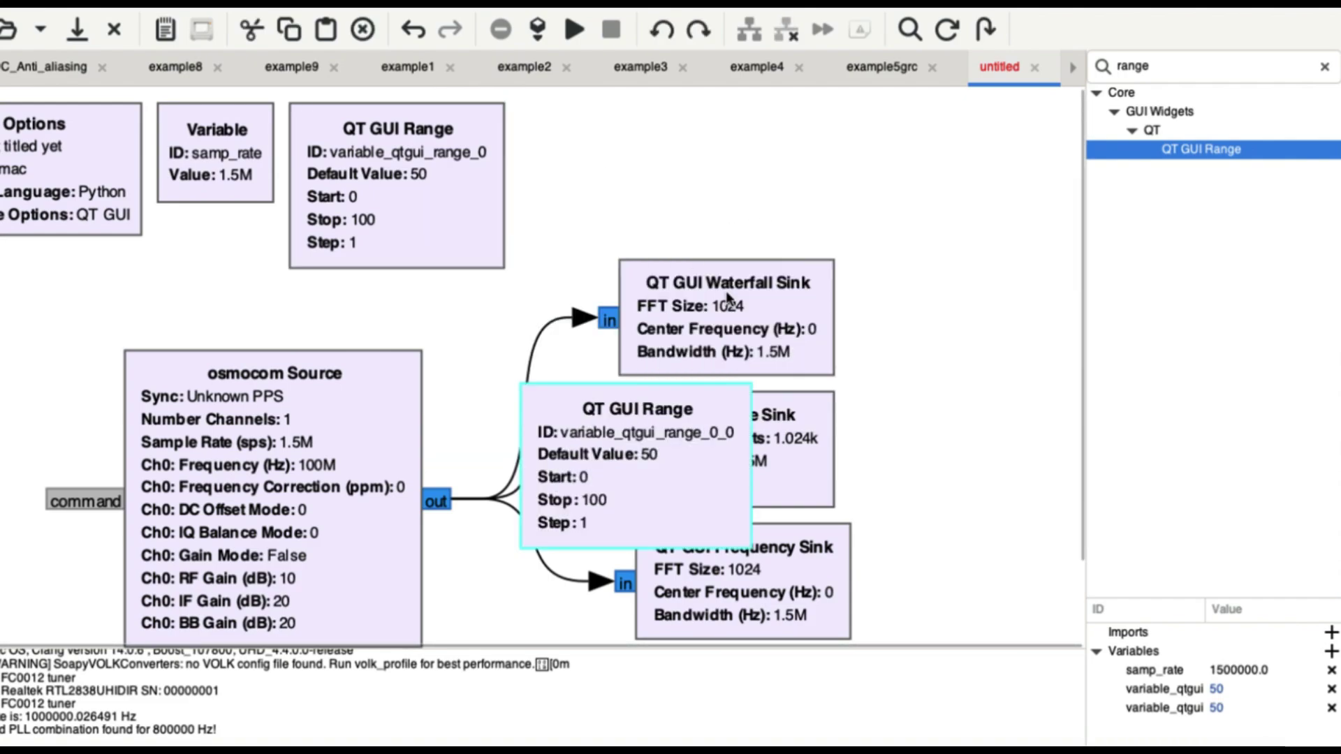
pyautogui.moveTo(640, 459); pyautogui.dragTo(638, 150)
pyautogui.click(956, 322)
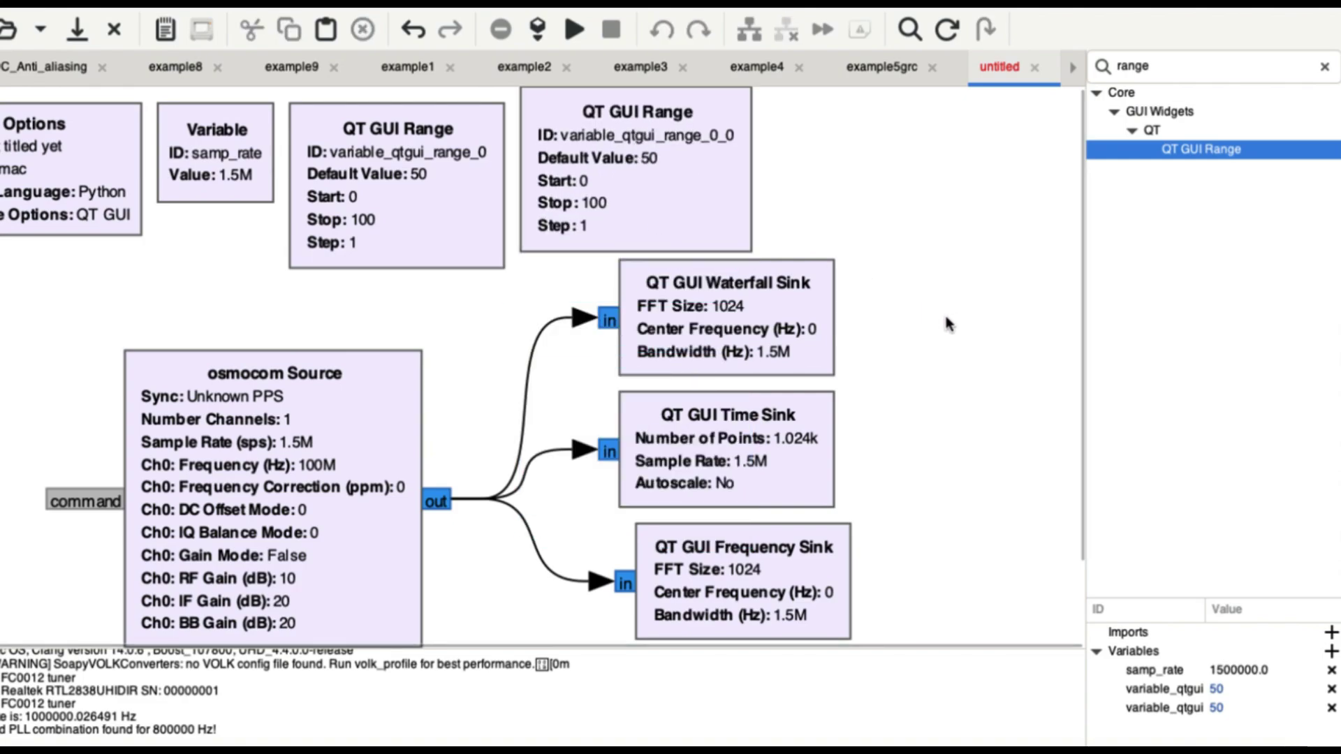
# Move the osmocom Source slightly closer to the sinks and examine its channel frequency and RF, IF and BB gain properties
pyautogui.scroll(-2, 934, 419)
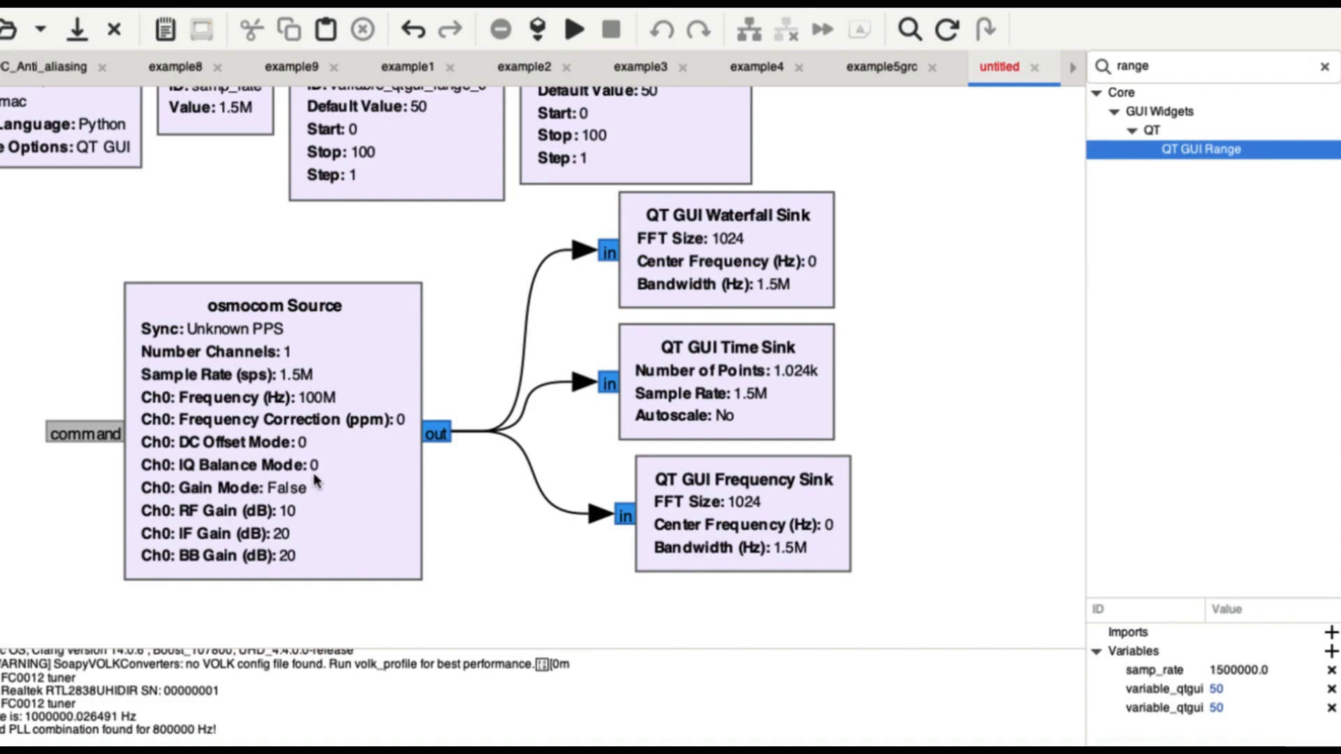
pyautogui.moveTo(279, 419); pyautogui.dragTo(313, 386)
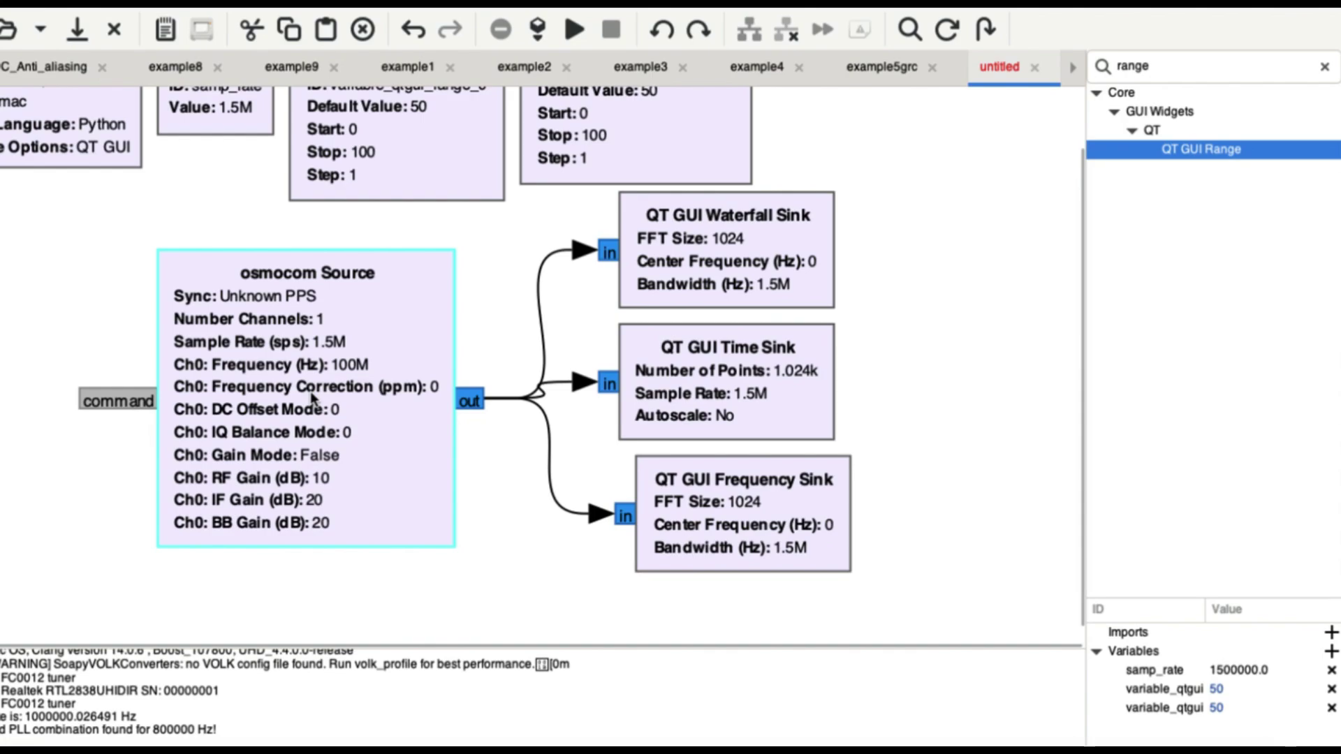
pyautogui.scroll(1, 876, 388)
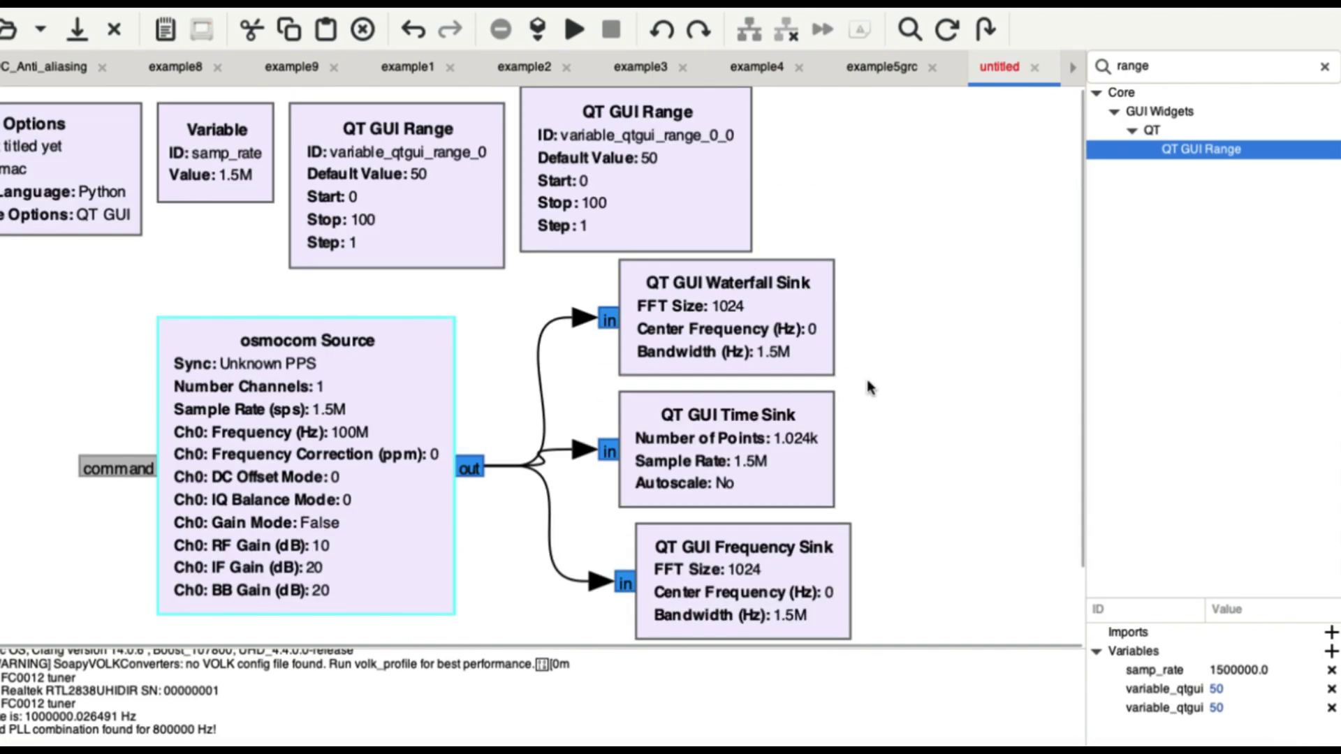
pyautogui.doubleClick(342, 464)
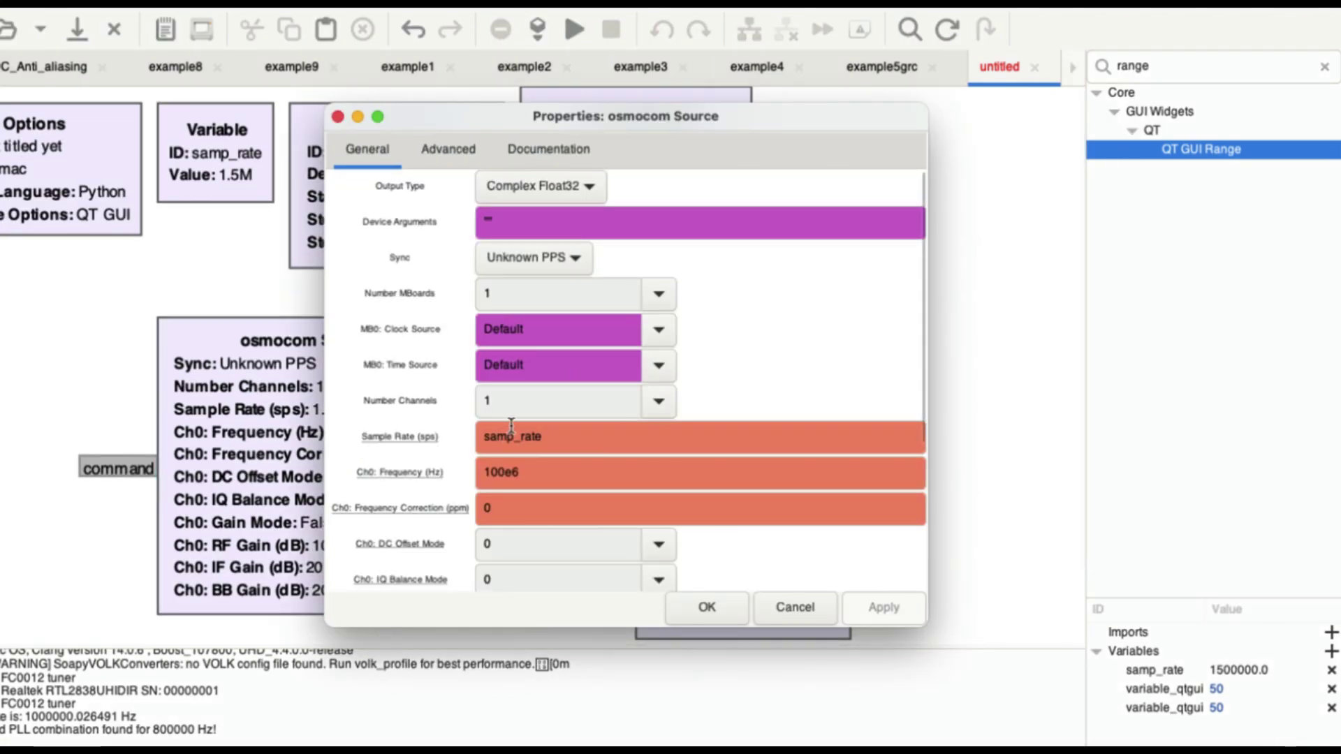
pyautogui.scroll(-5, 509, 417)
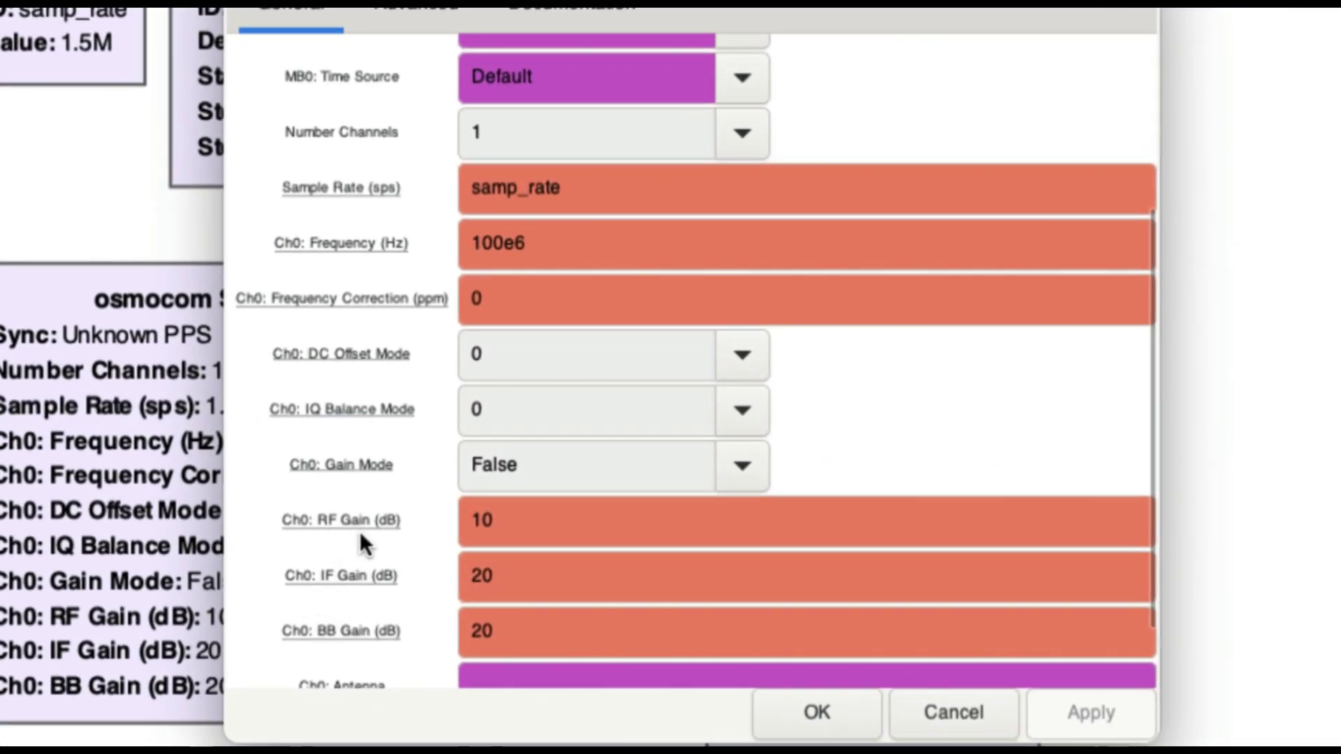
pyautogui.scroll(2, 359, 531)
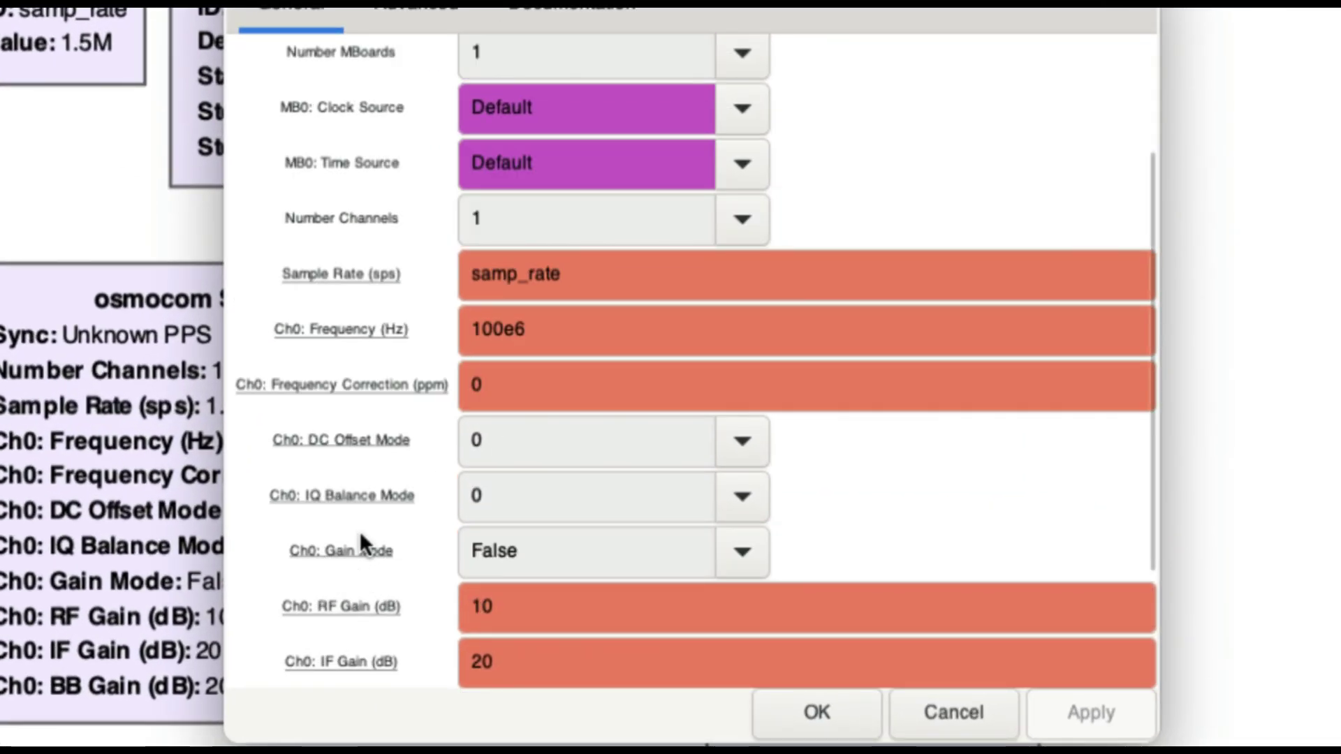
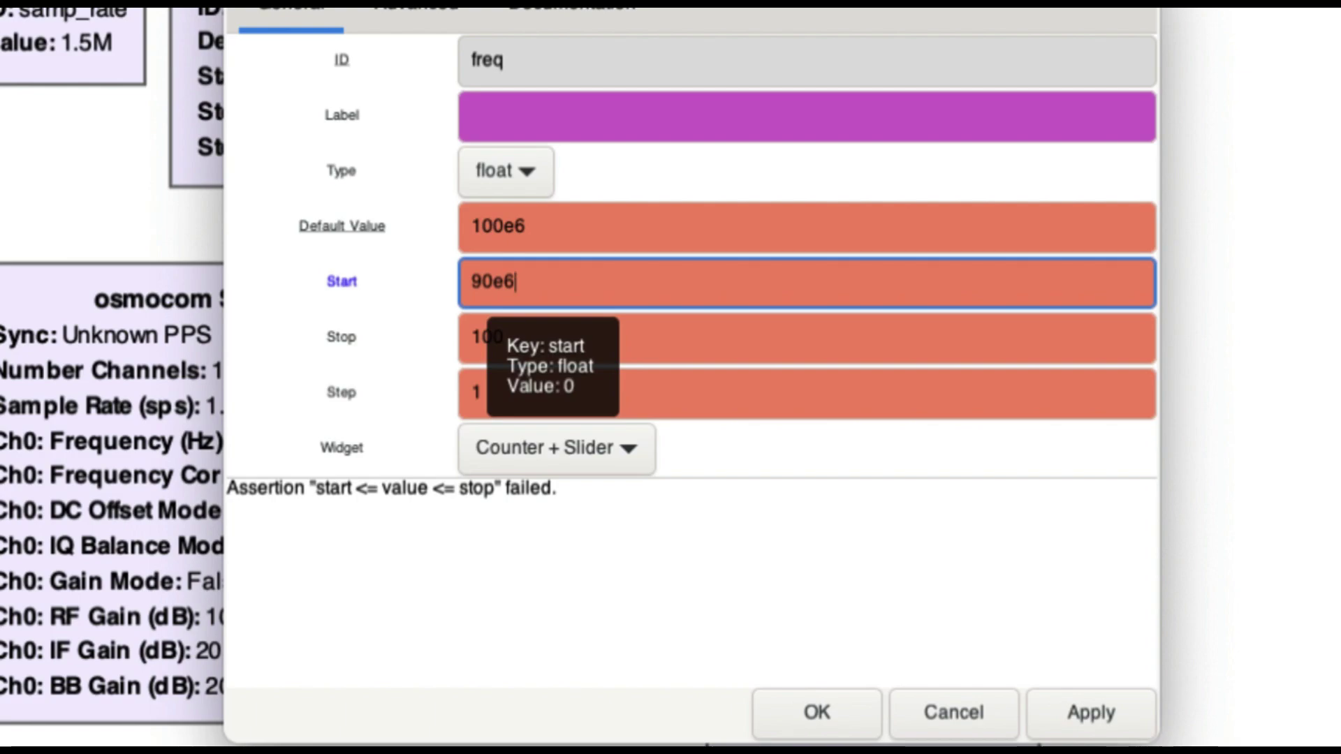
# Set the freq range's stop value to 950e6 and its step to 200e3, and accept the properties
pyautogui.click(530, 349)
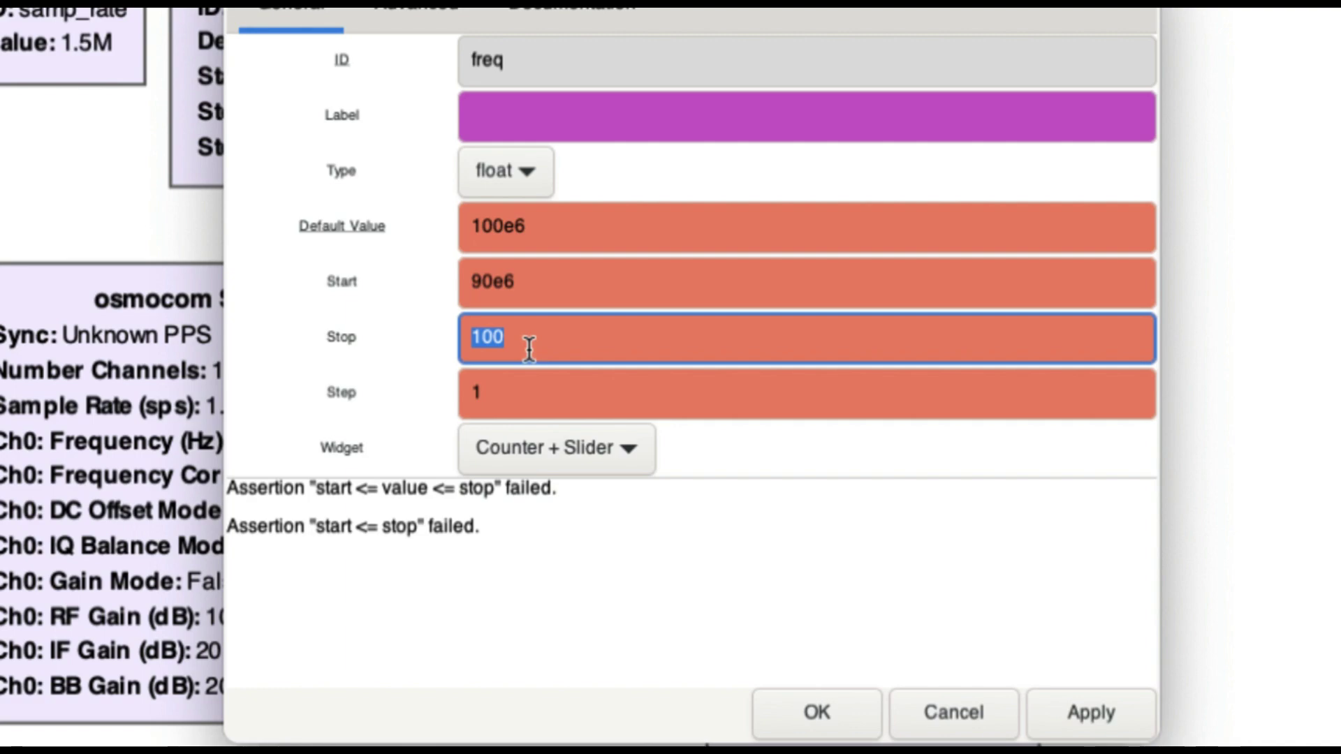
pyautogui.write('9')
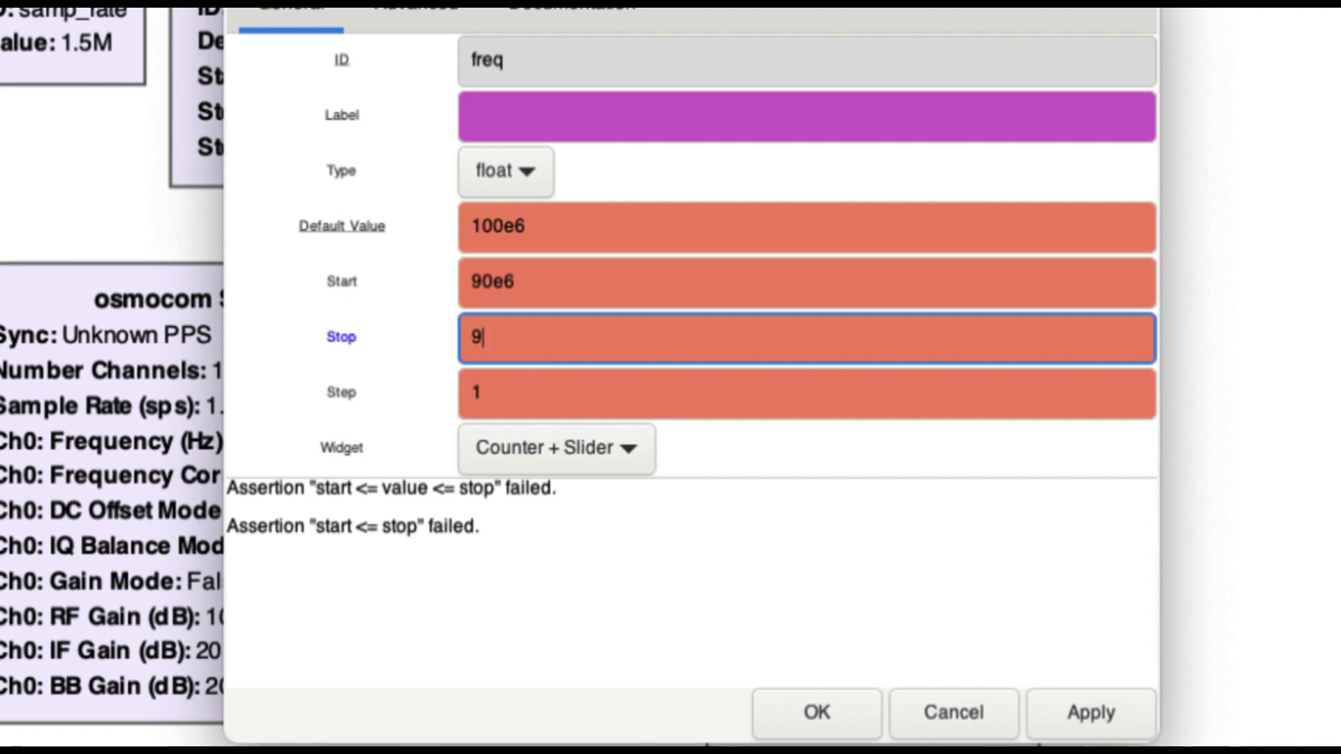
pyautogui.write('50e6')
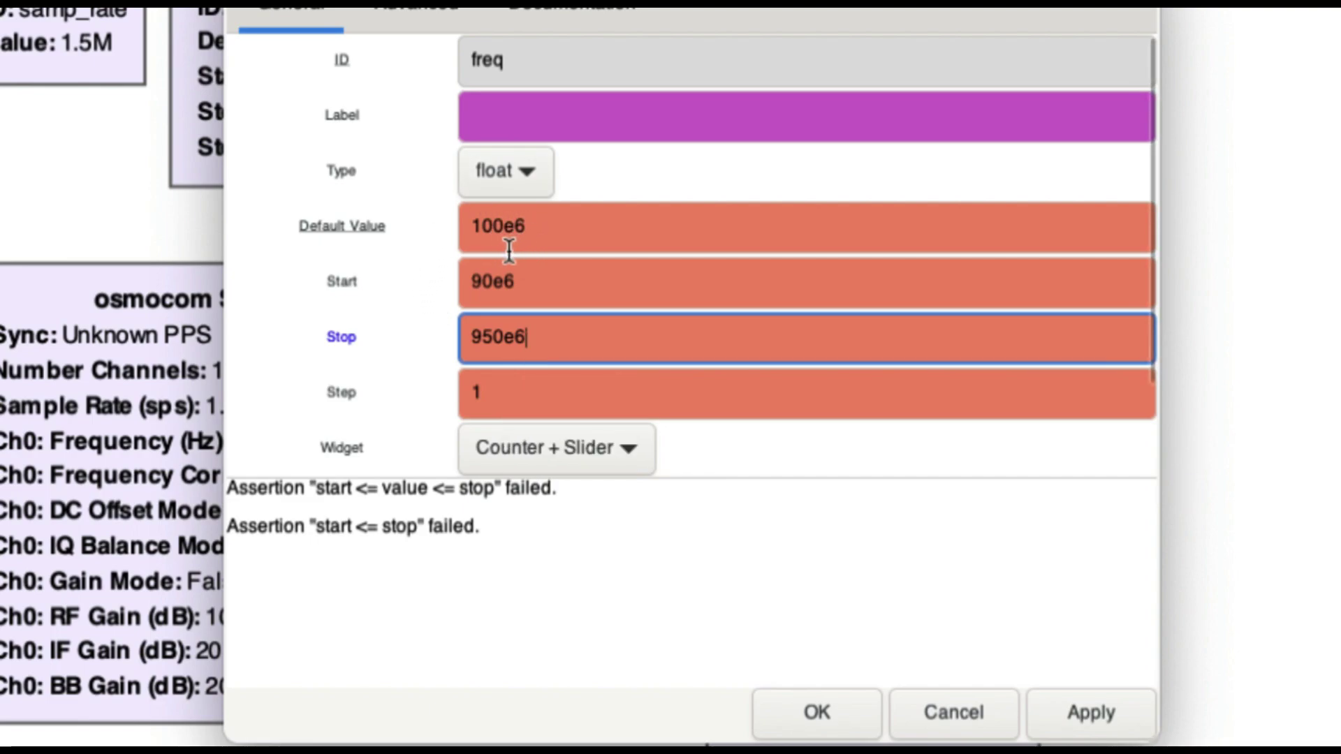
pyautogui.click(498, 397)
pyautogui.press('BackSpace')
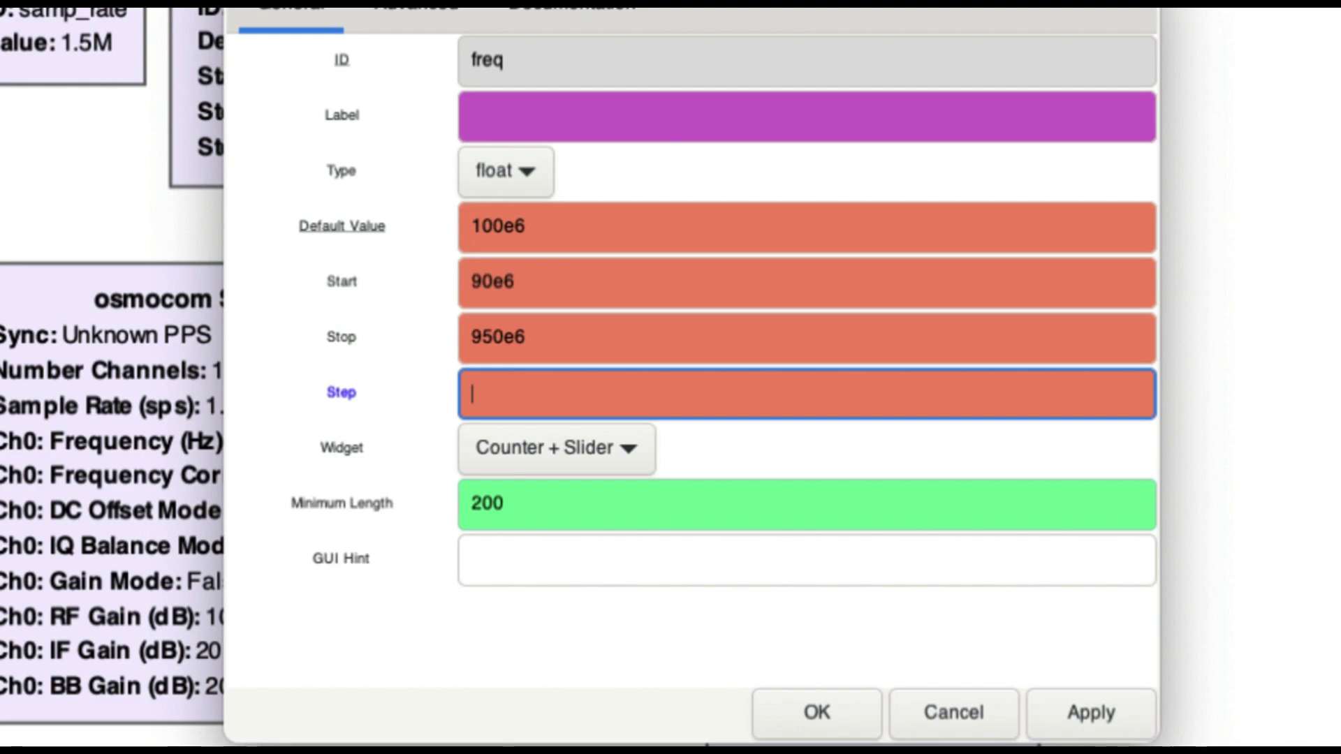
pyautogui.write('200khz')
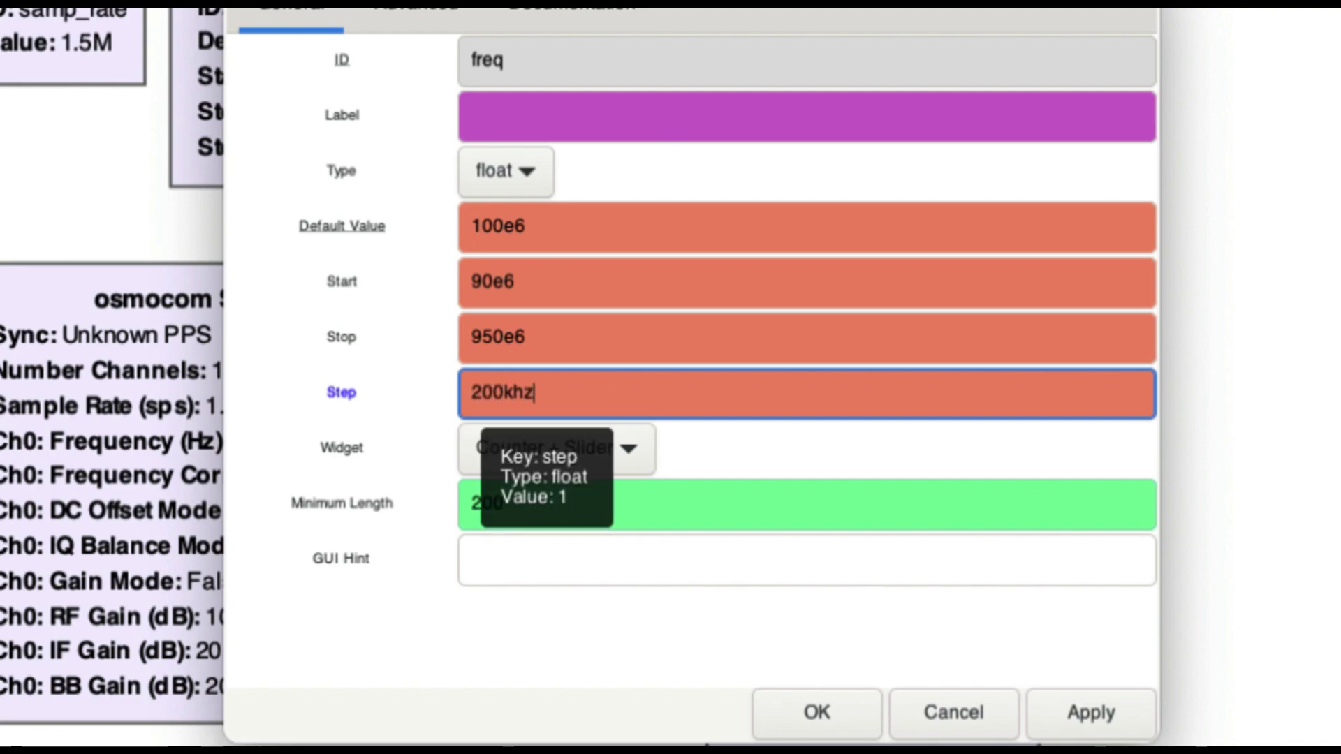
pyautogui.press('BackSpace')
pyautogui.press('BackSpace')
pyautogui.press('BackSpace')
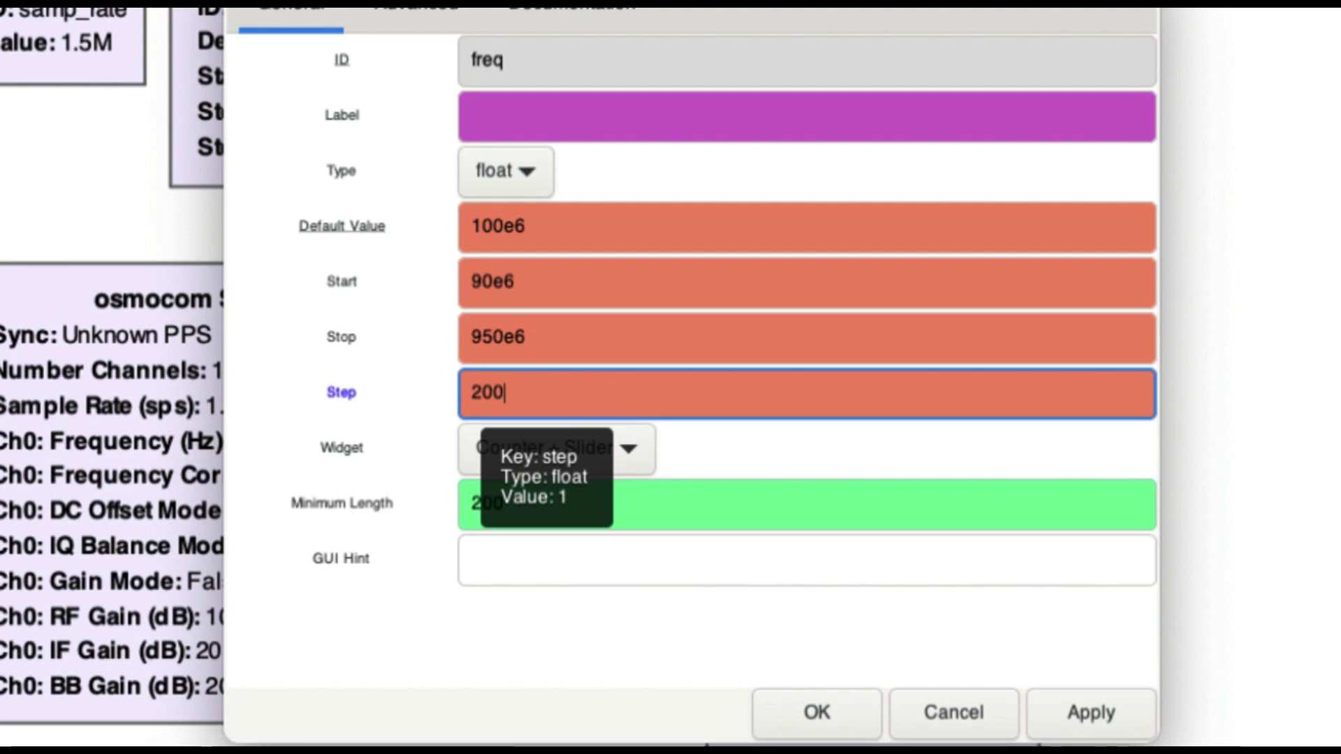
pyautogui.write('e3')
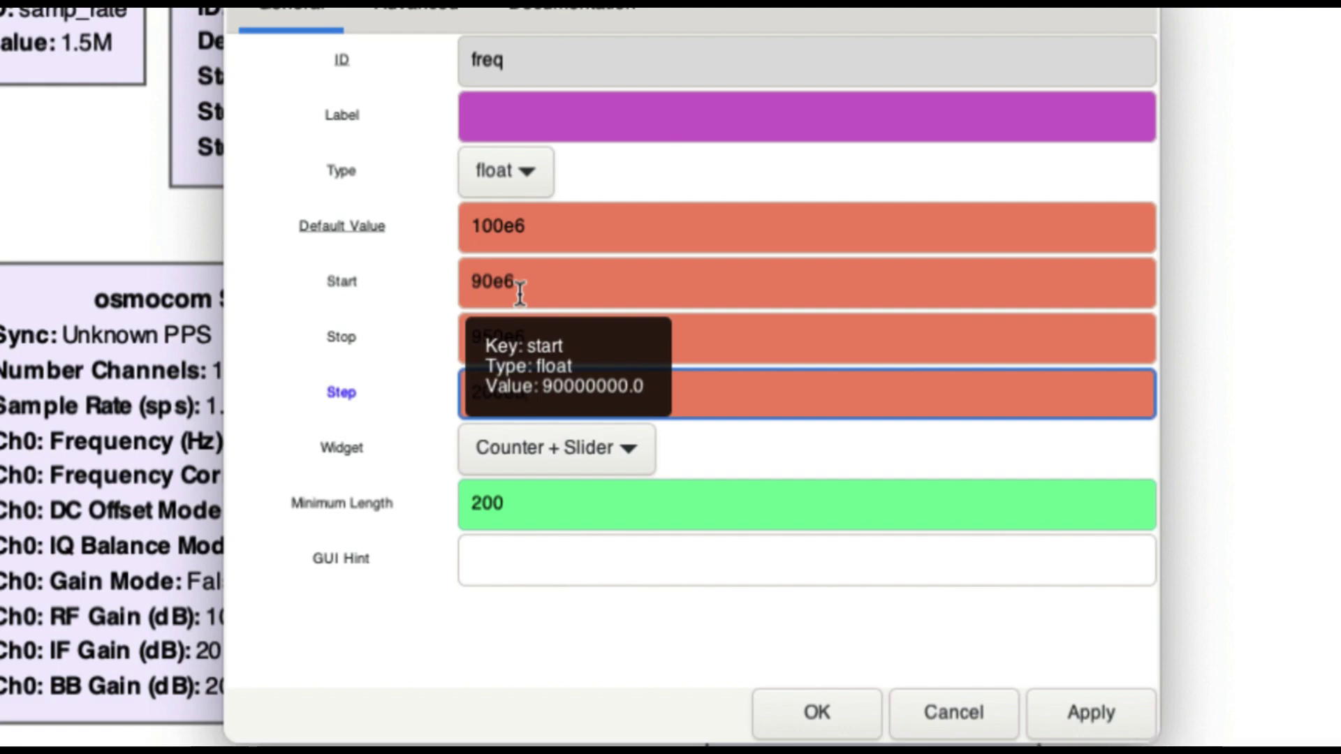
pyautogui.click(1093, 713)
pyautogui.click(803, 710)
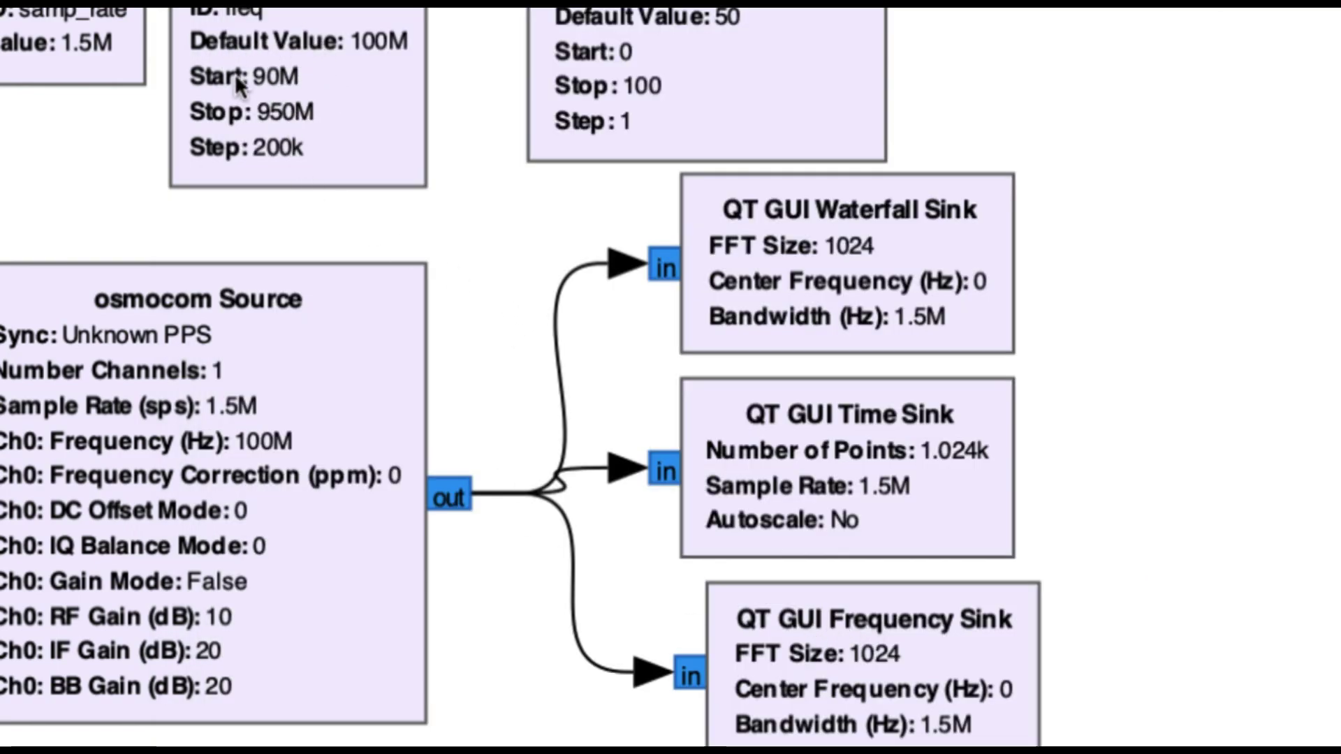
# Set the osmocom Source's Ch0 frequency to the variable freq and accept the properties
pyautogui.click(209, 502)
pyautogui.doubleClick(208, 497)
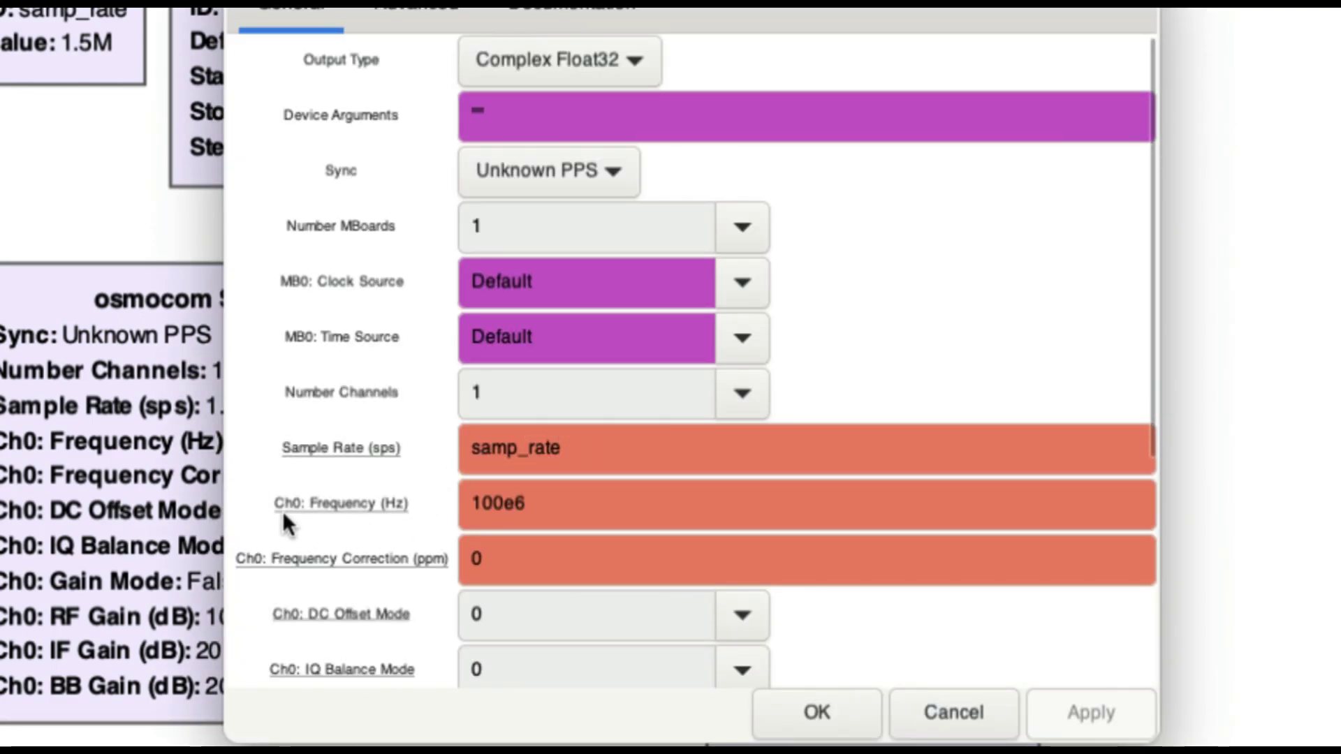
pyautogui.doubleClick(559, 495)
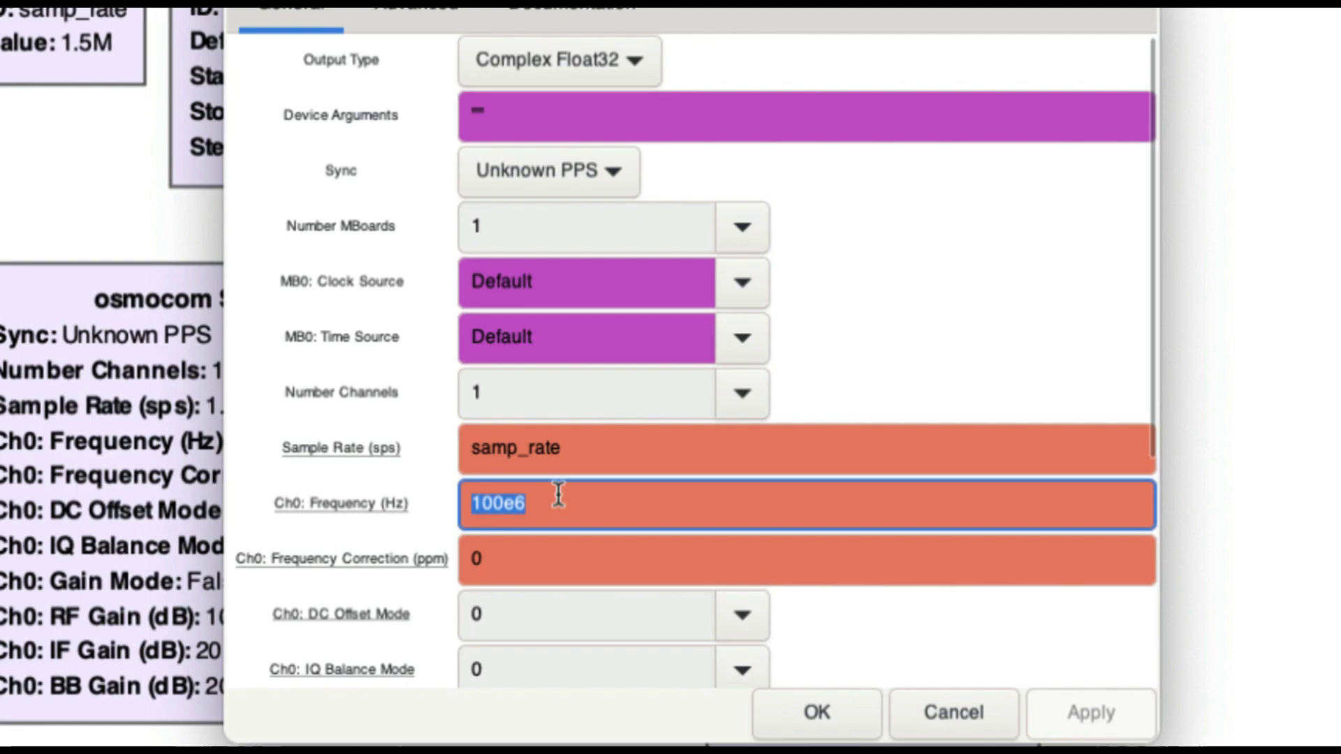
pyautogui.write('freq')
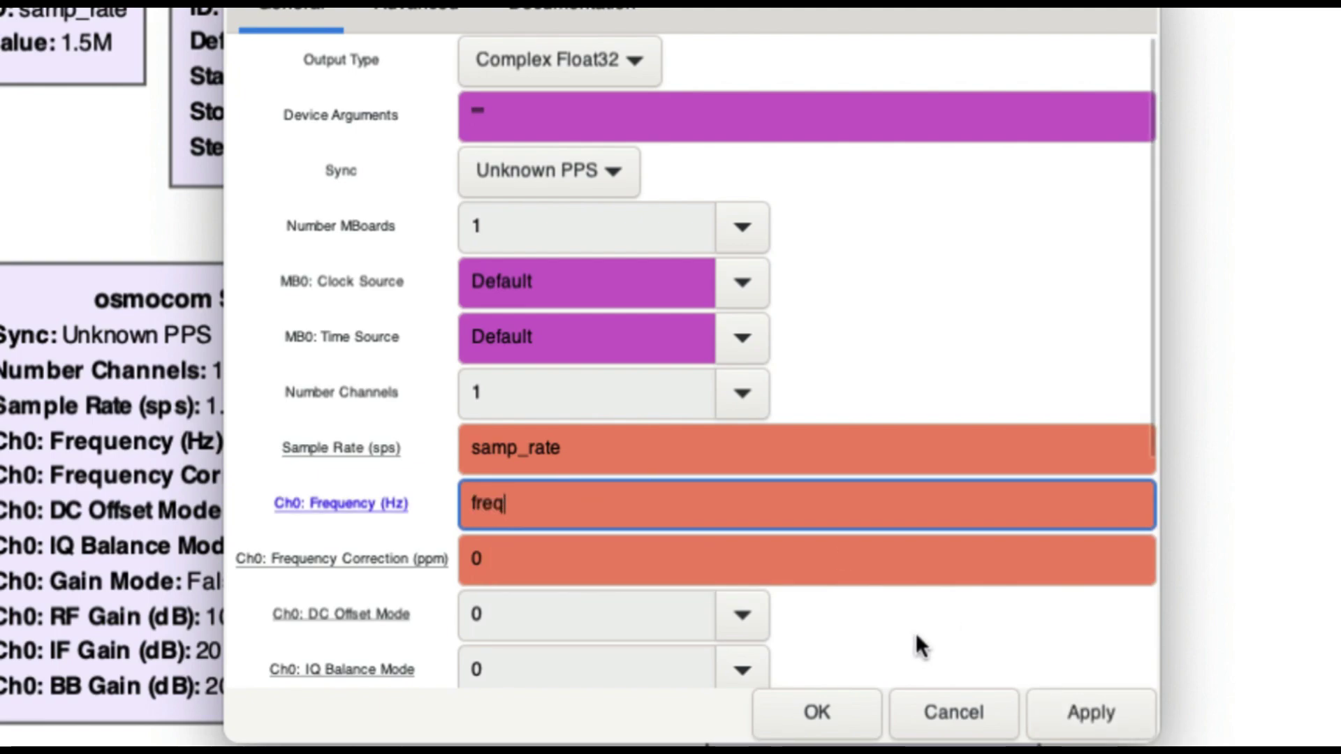
pyautogui.click(1074, 696)
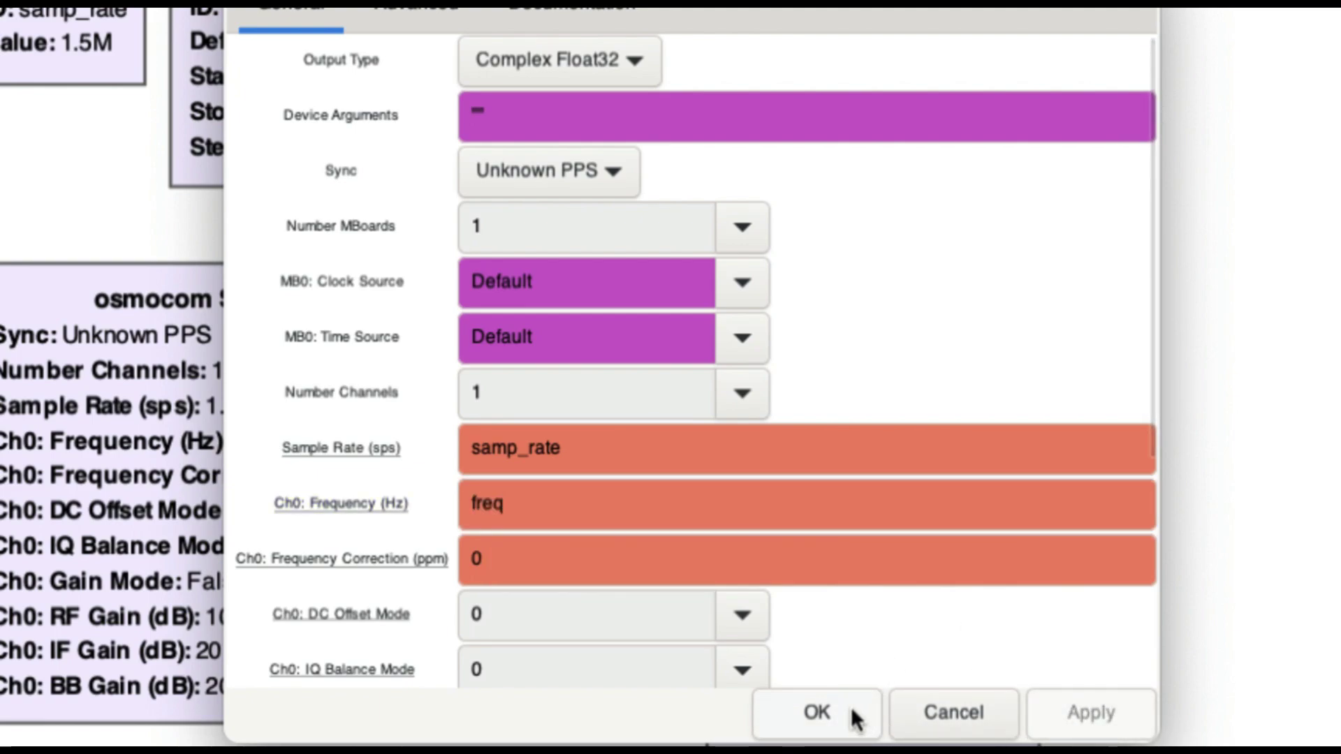
pyautogui.click(851, 706)
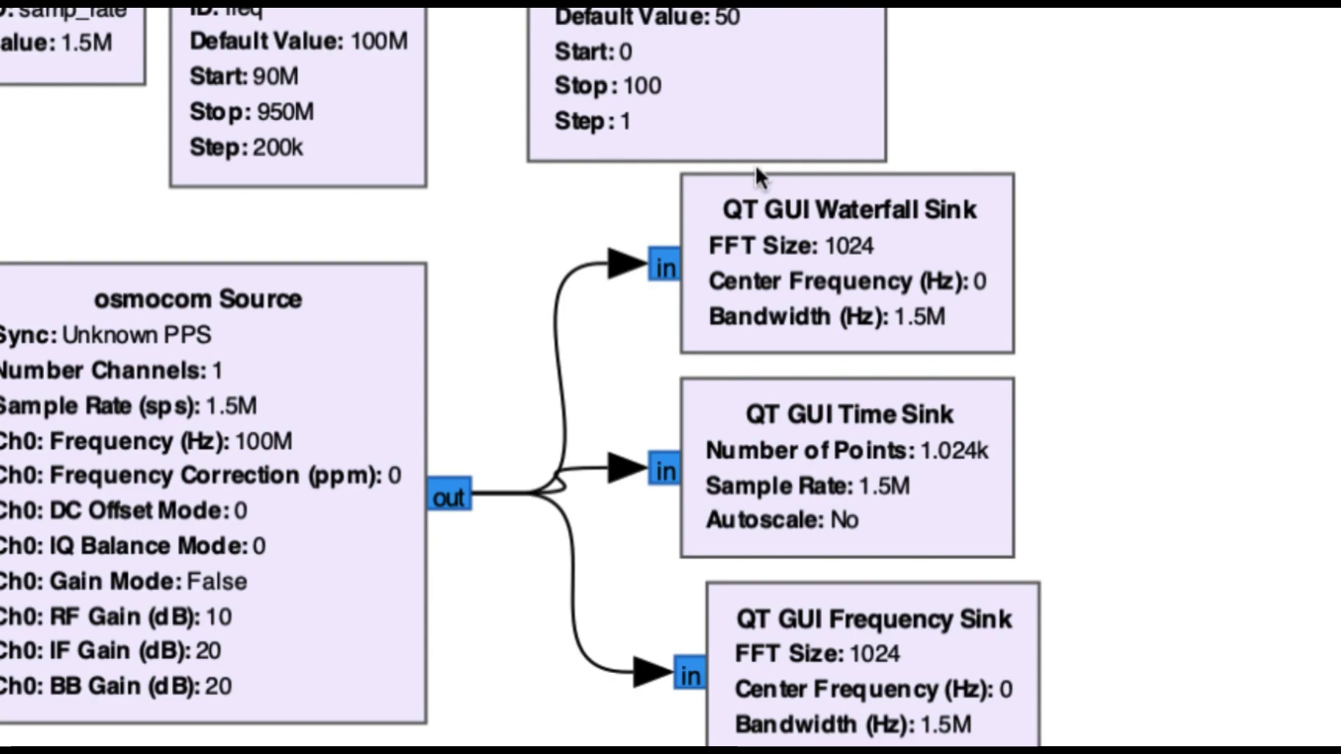
# Change the ID of the duplicated QT GUI Range block to rf_gain
pyautogui.doubleClick(699, 99)
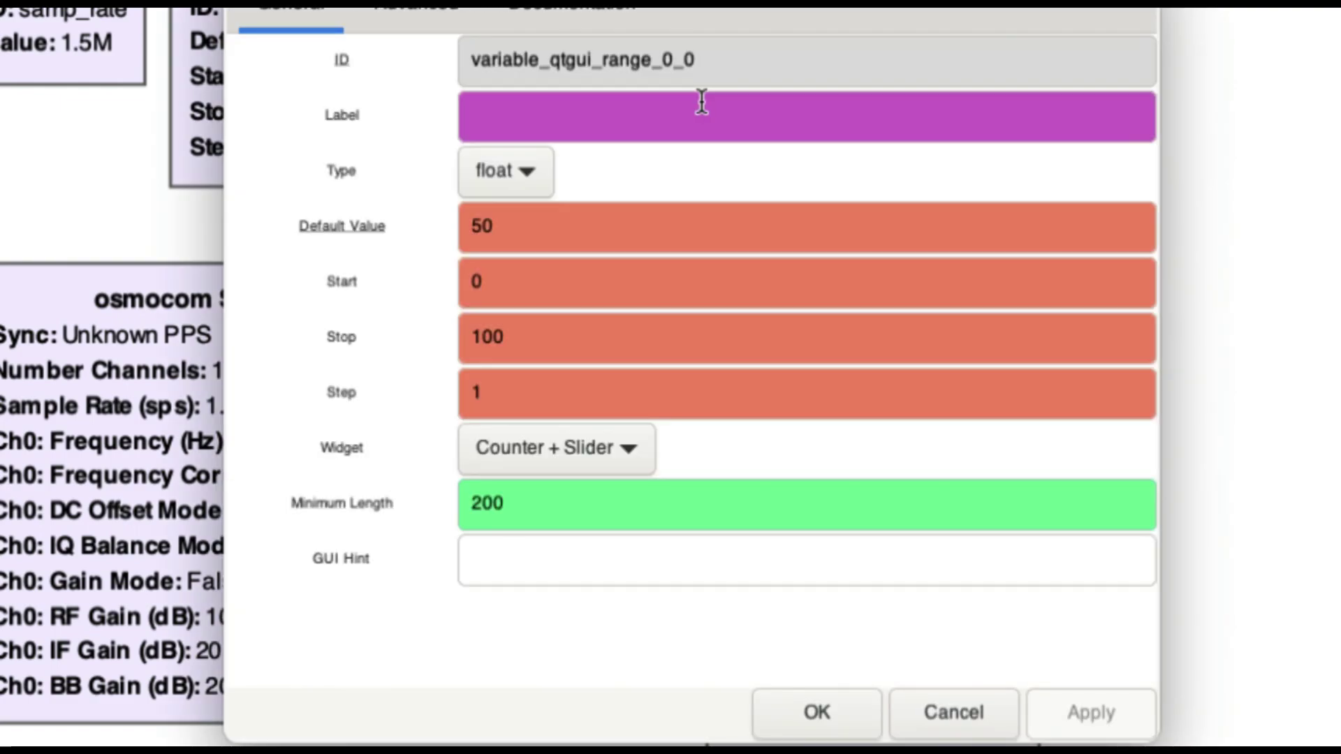
pyautogui.doubleClick(608, 60)
pyautogui.write('rf-')
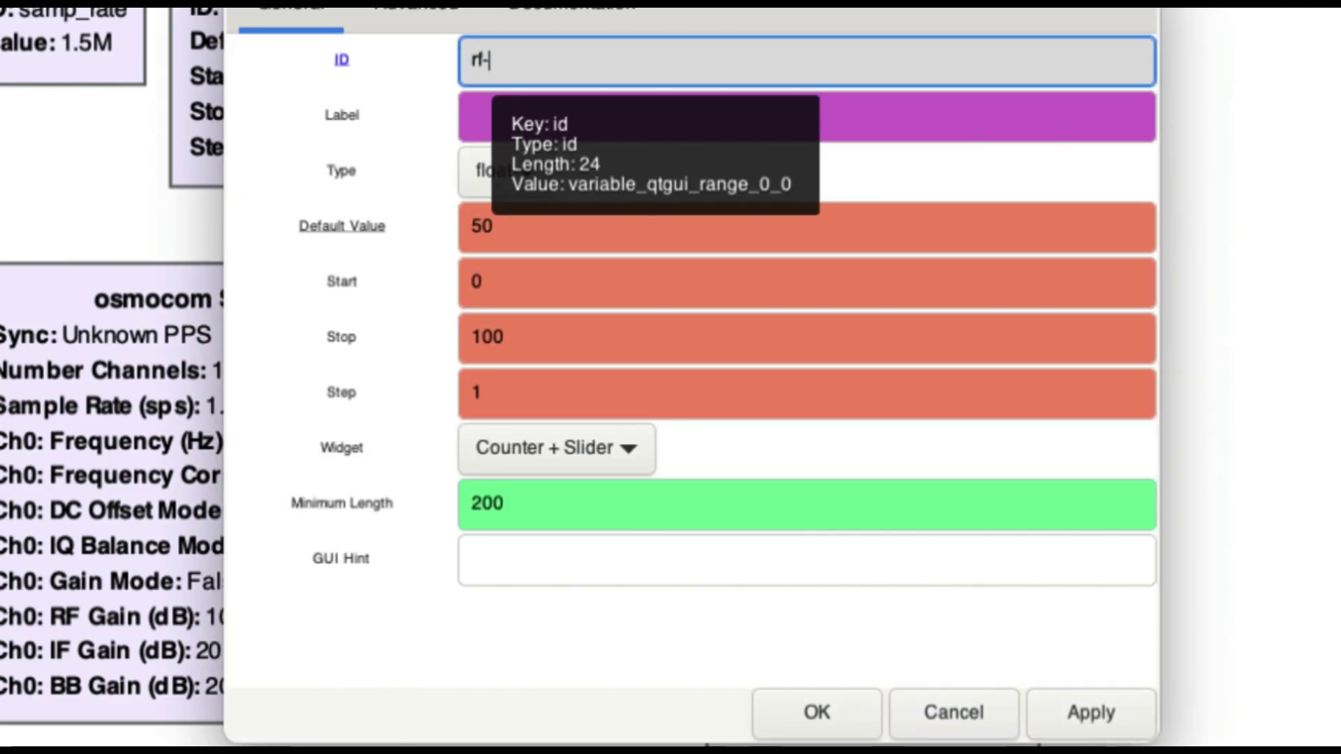
pyautogui.press('BackSpace')
pyautogui.write('_gain')
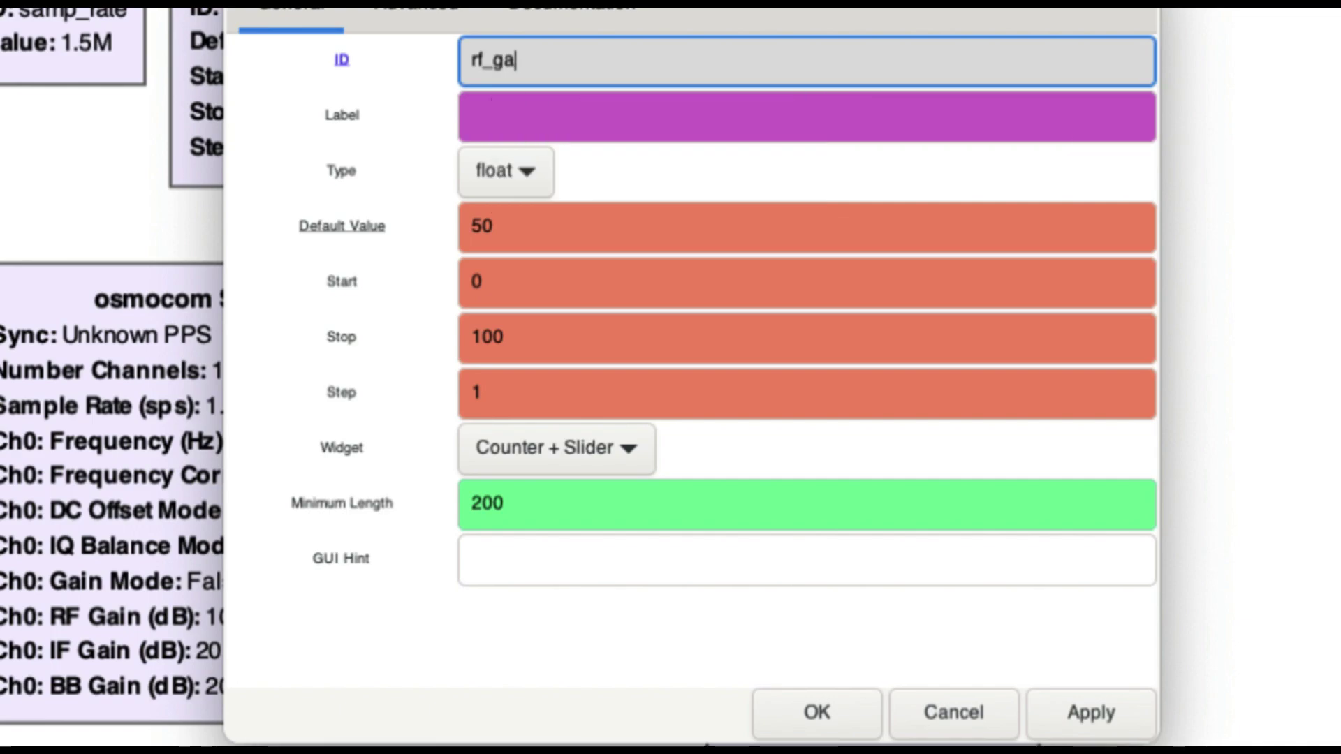
# Set the rf_gain range's default value to 10, its stop to 50 and its step to 5
pyautogui.doubleClick(527, 237)
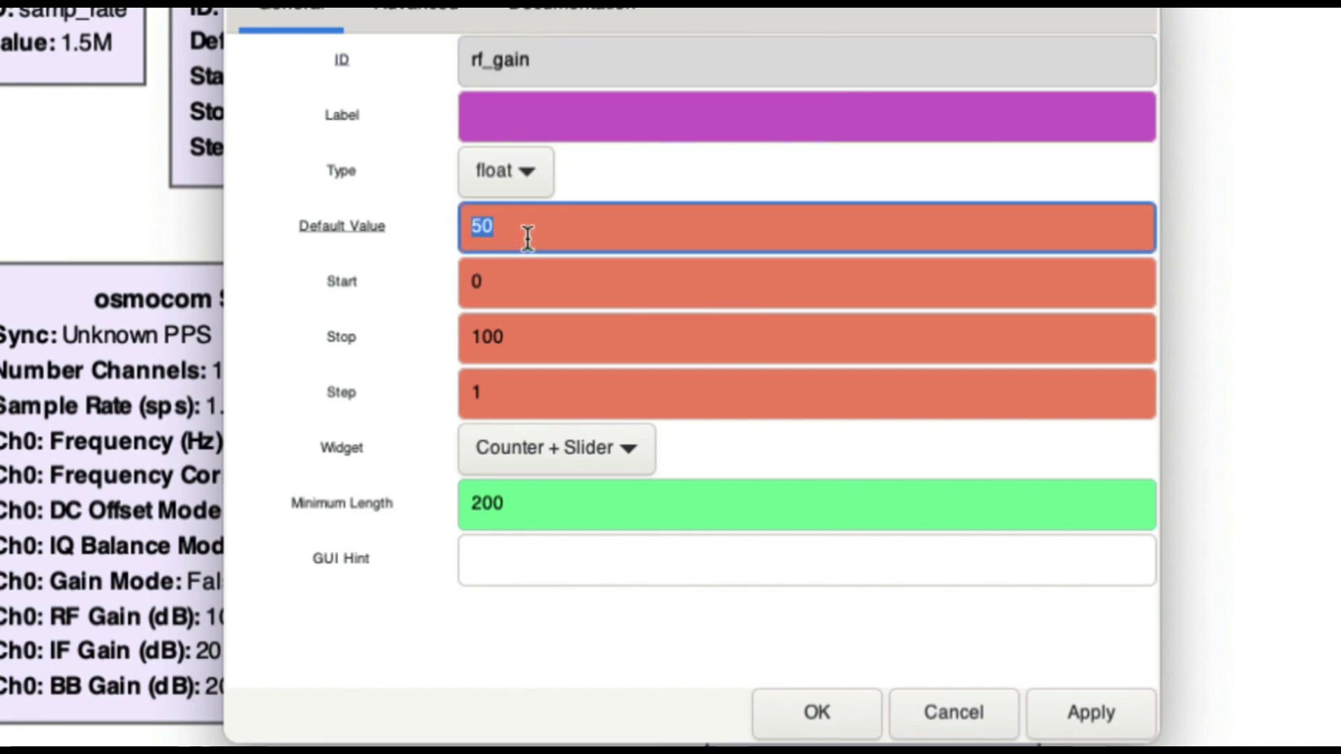
pyautogui.write('10')
pyautogui.doubleClick(514, 342)
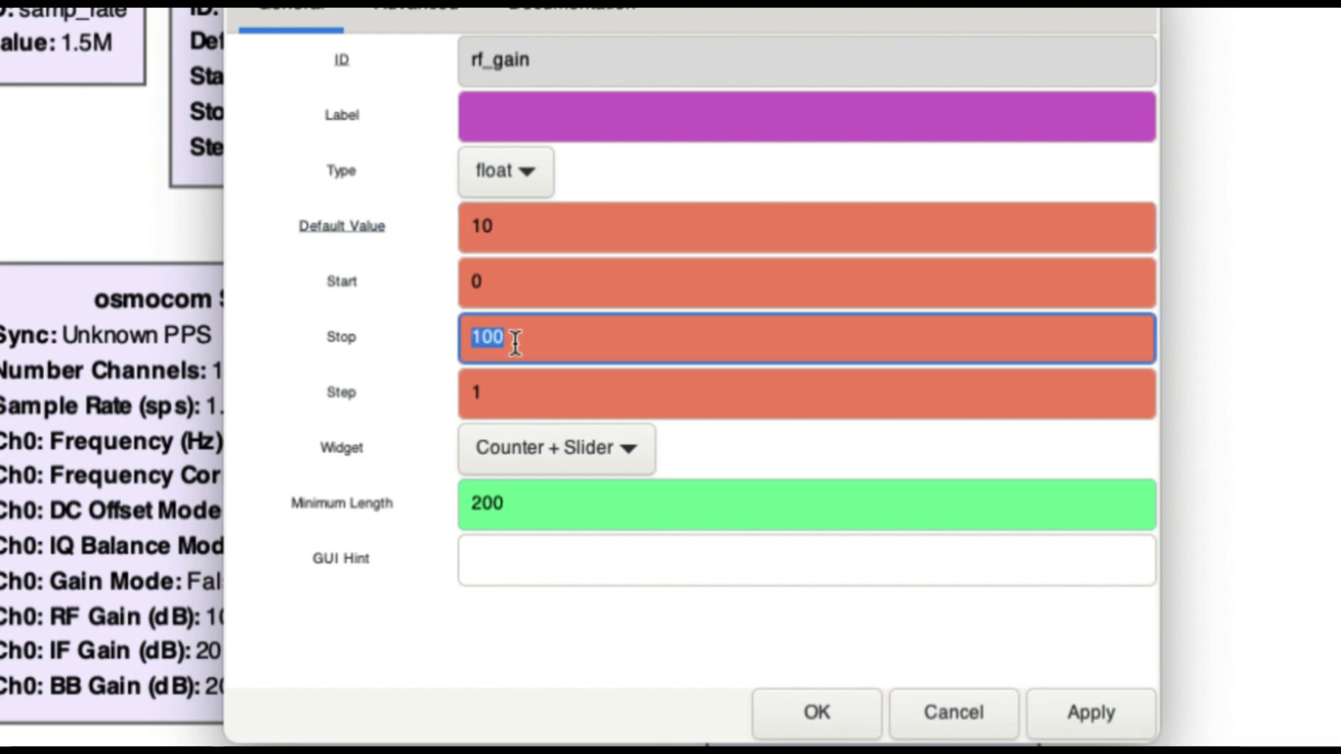
pyautogui.write('50')
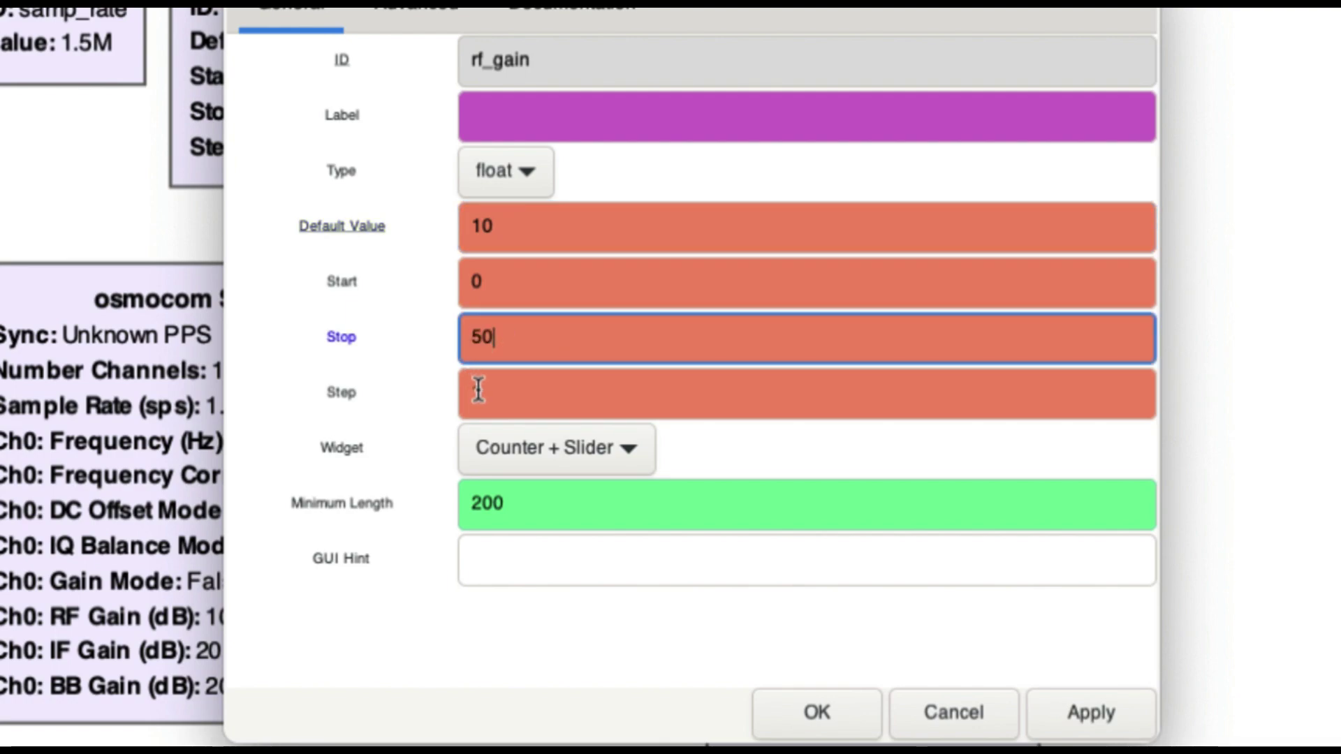
pyautogui.click(493, 391)
pyautogui.press('BackSpace')
pyautogui.write('5')
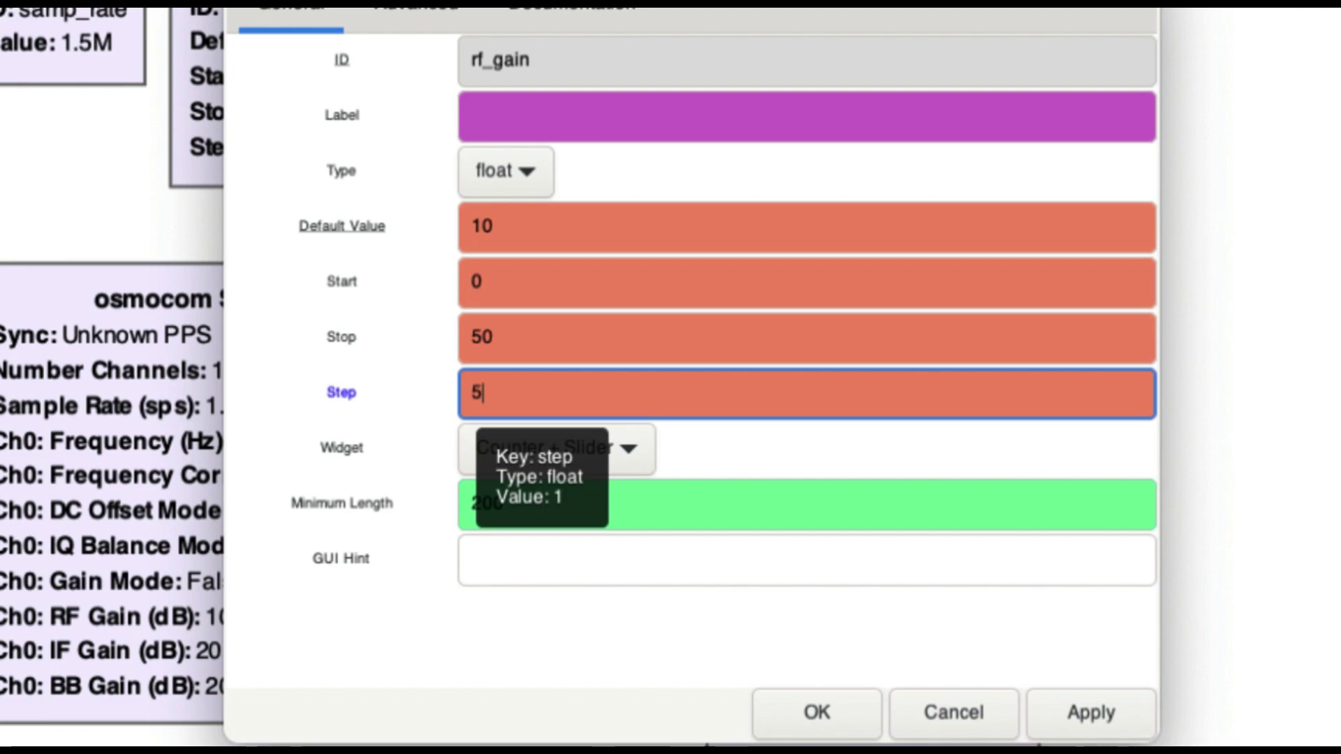
# Accept the rf_gain range's properties, and set the osmocom Source's Ch0 RF gain to the variable rf_gain
pyautogui.click(1100, 711)
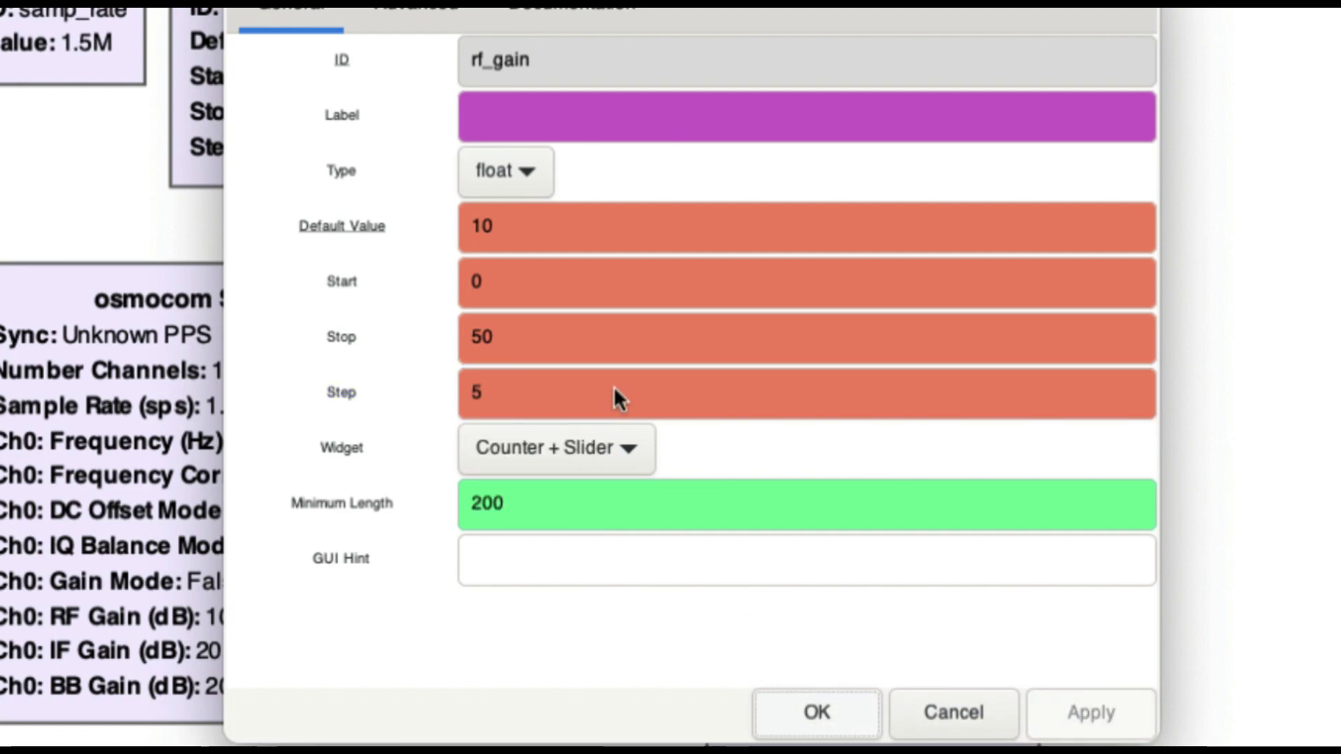
pyautogui.click(845, 714)
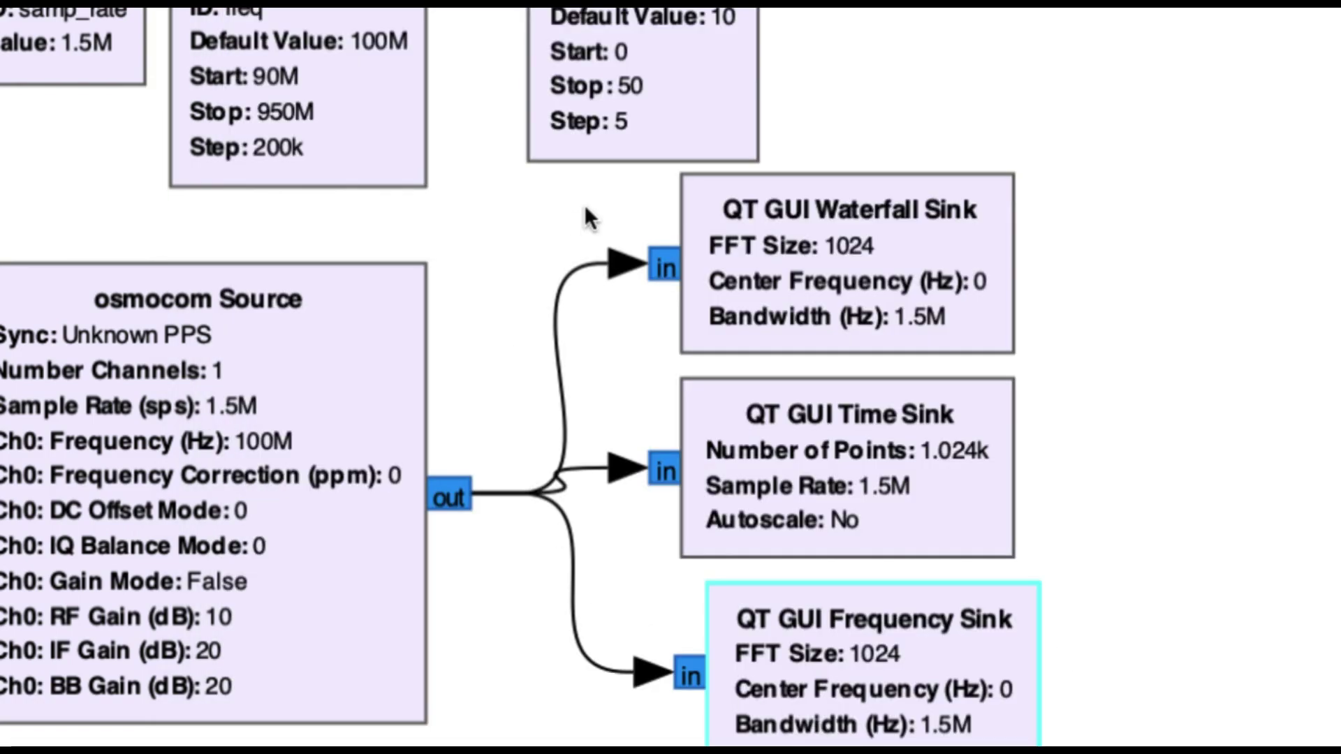
pyautogui.doubleClick(207, 516)
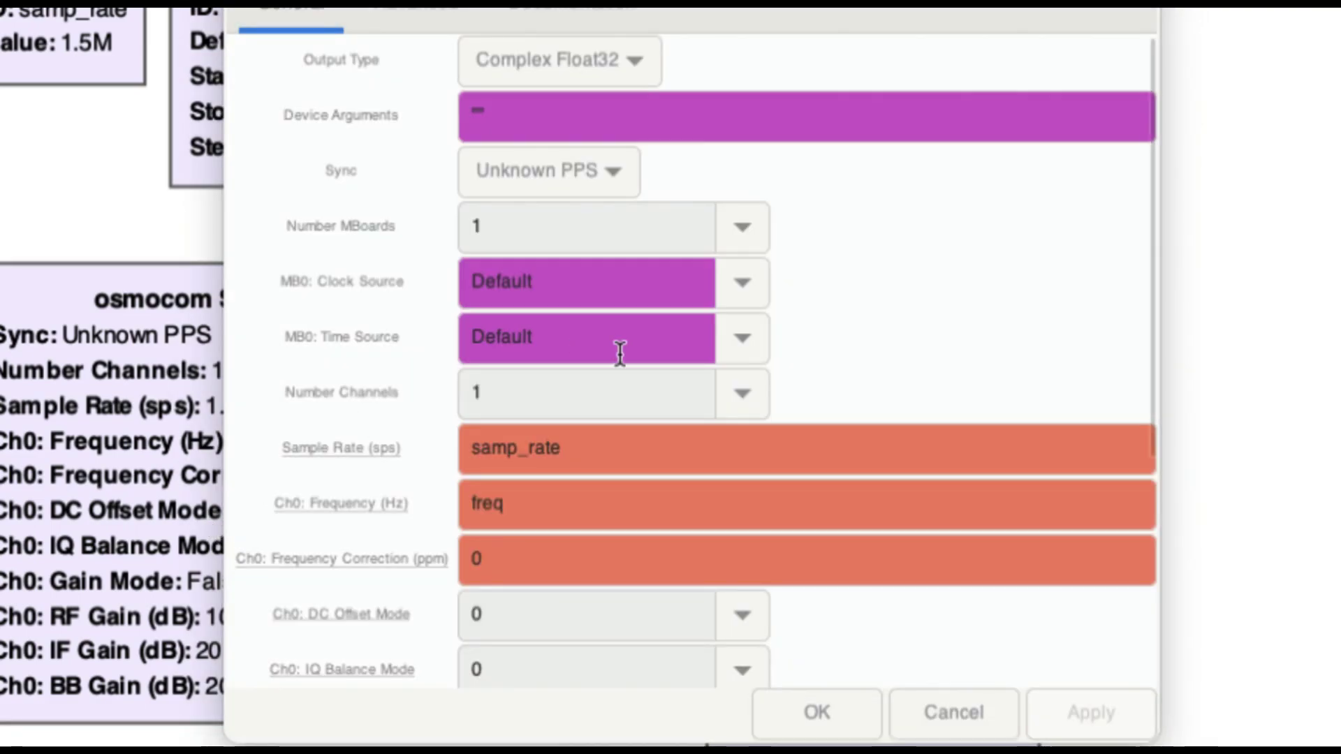
pyautogui.scroll(-2, 629, 509)
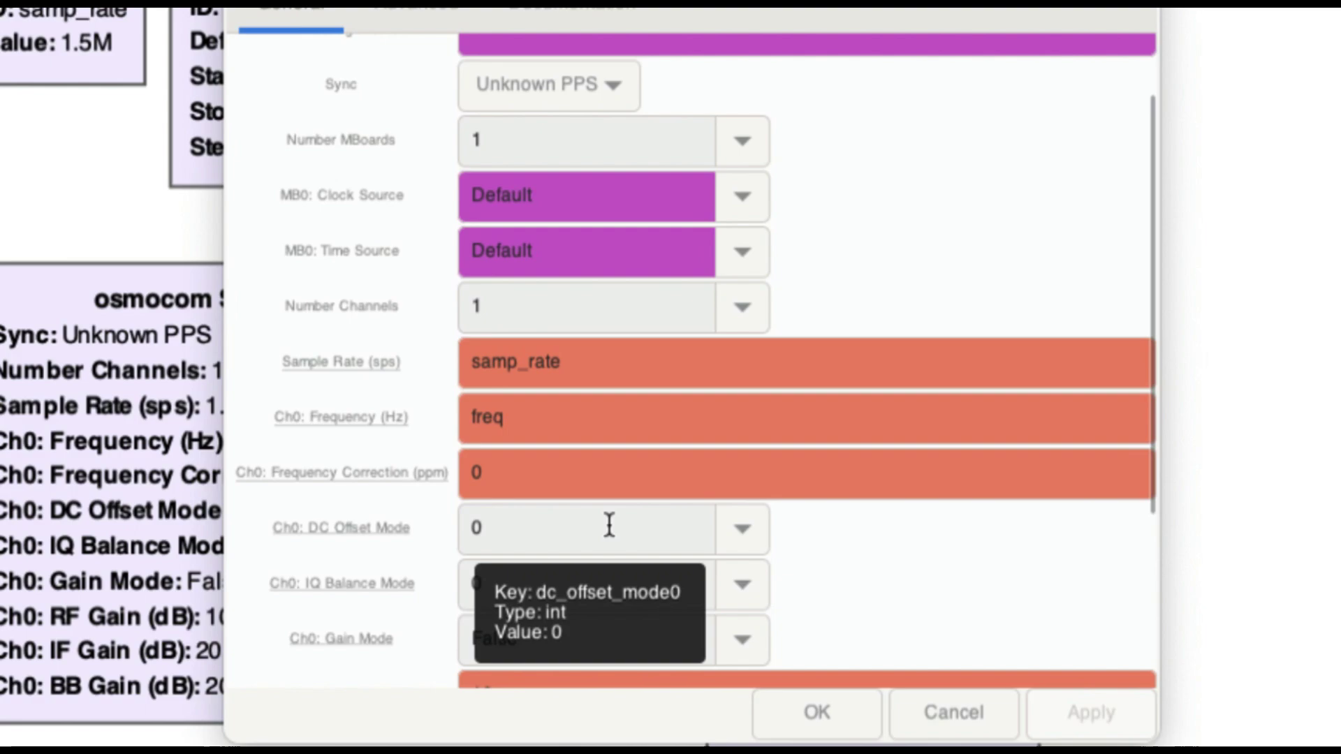
pyautogui.scroll(-5, 862, 522)
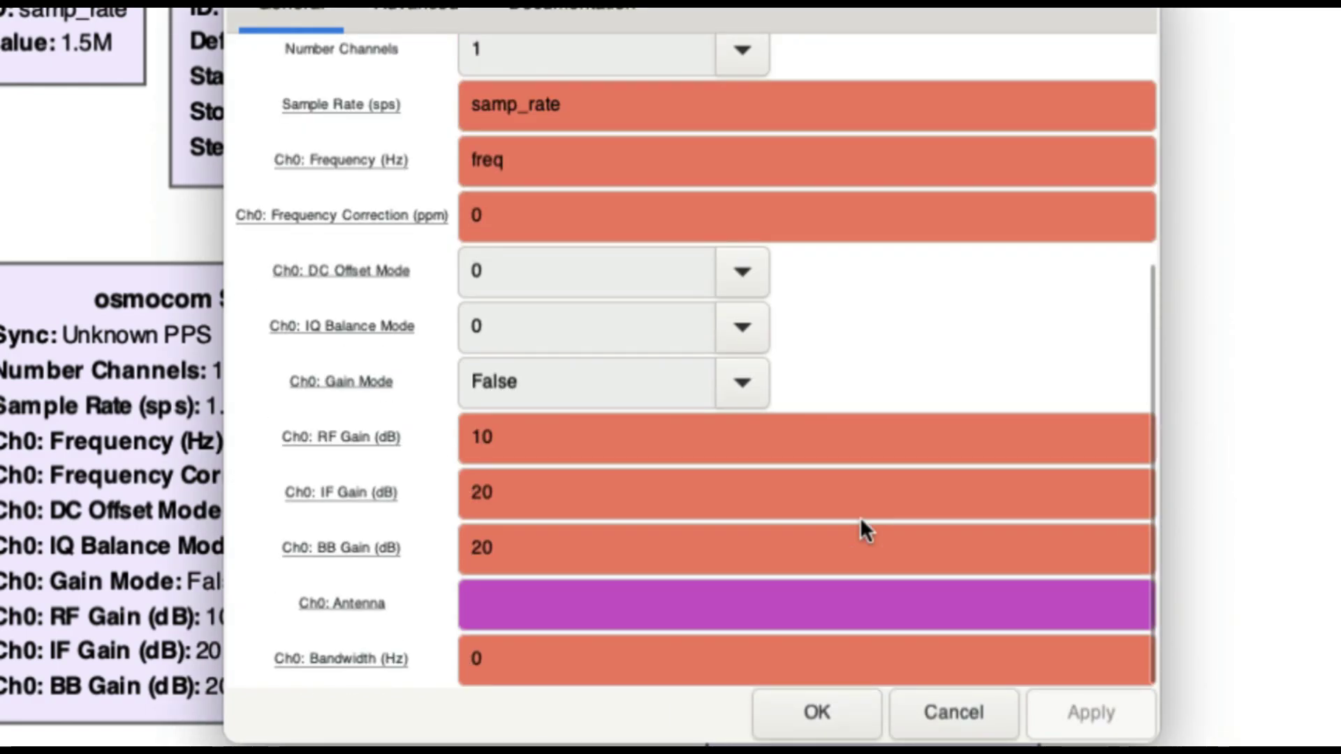
pyautogui.doubleClick(519, 439)
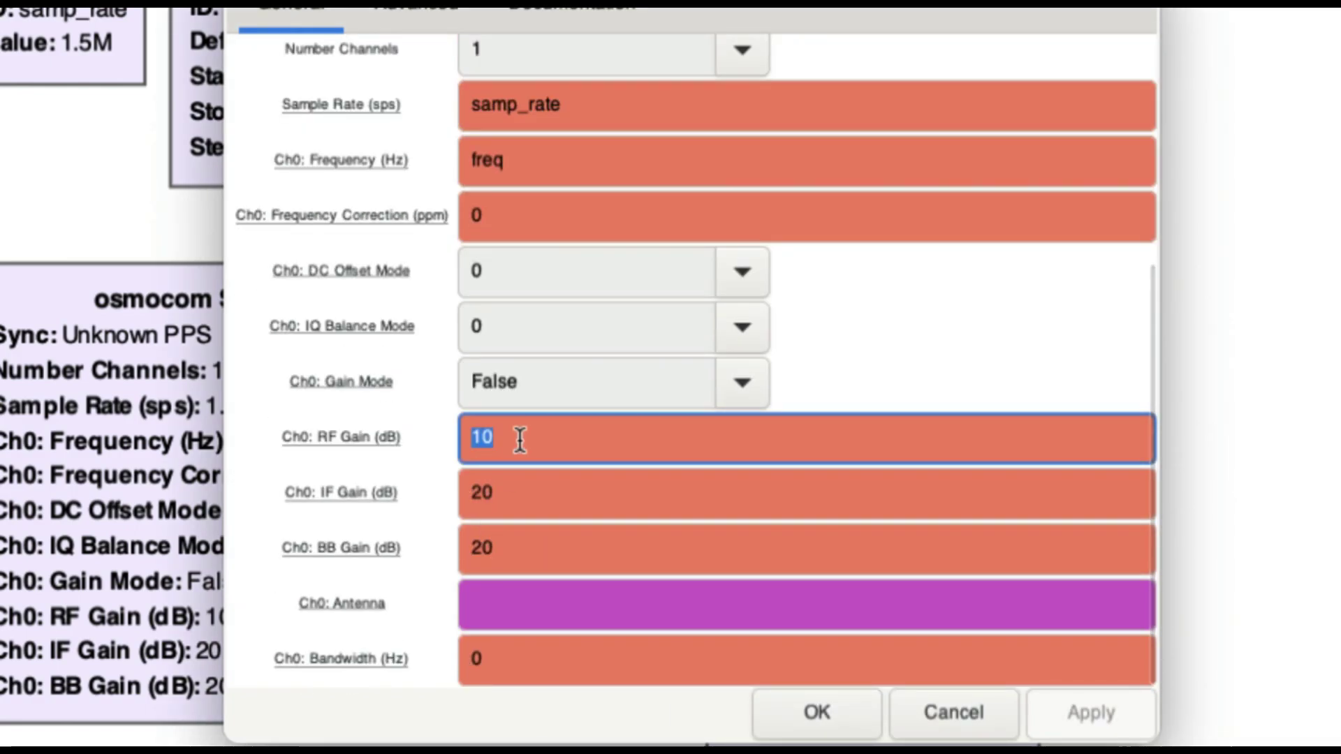
pyautogui.write('r')
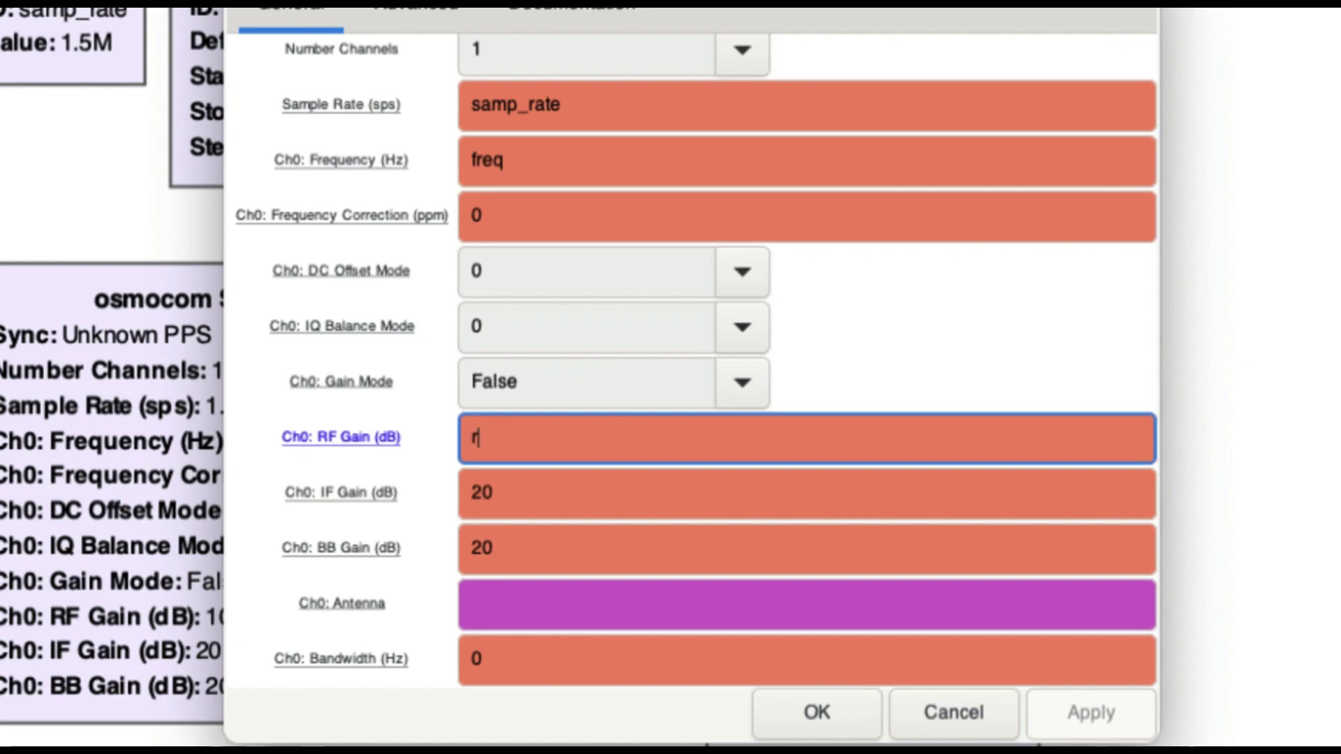
pyautogui.write('f_gai')
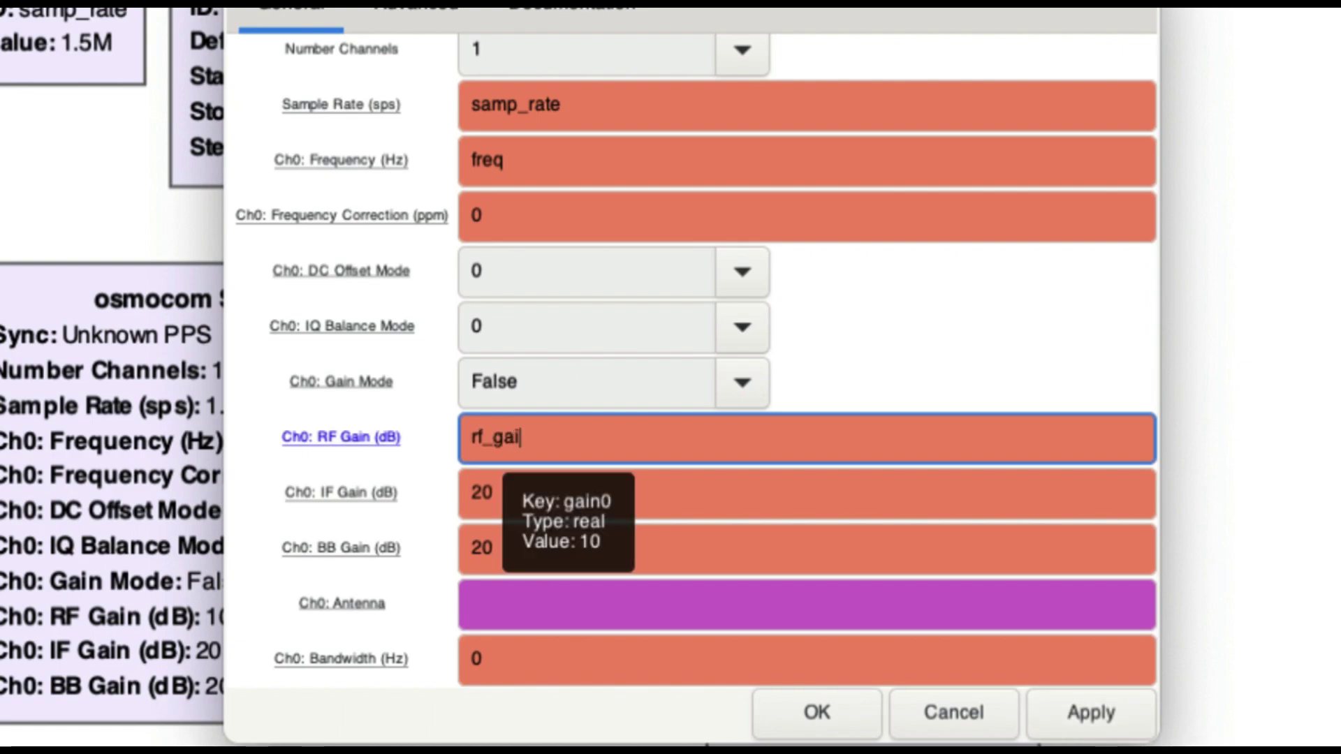
pyautogui.write('n')
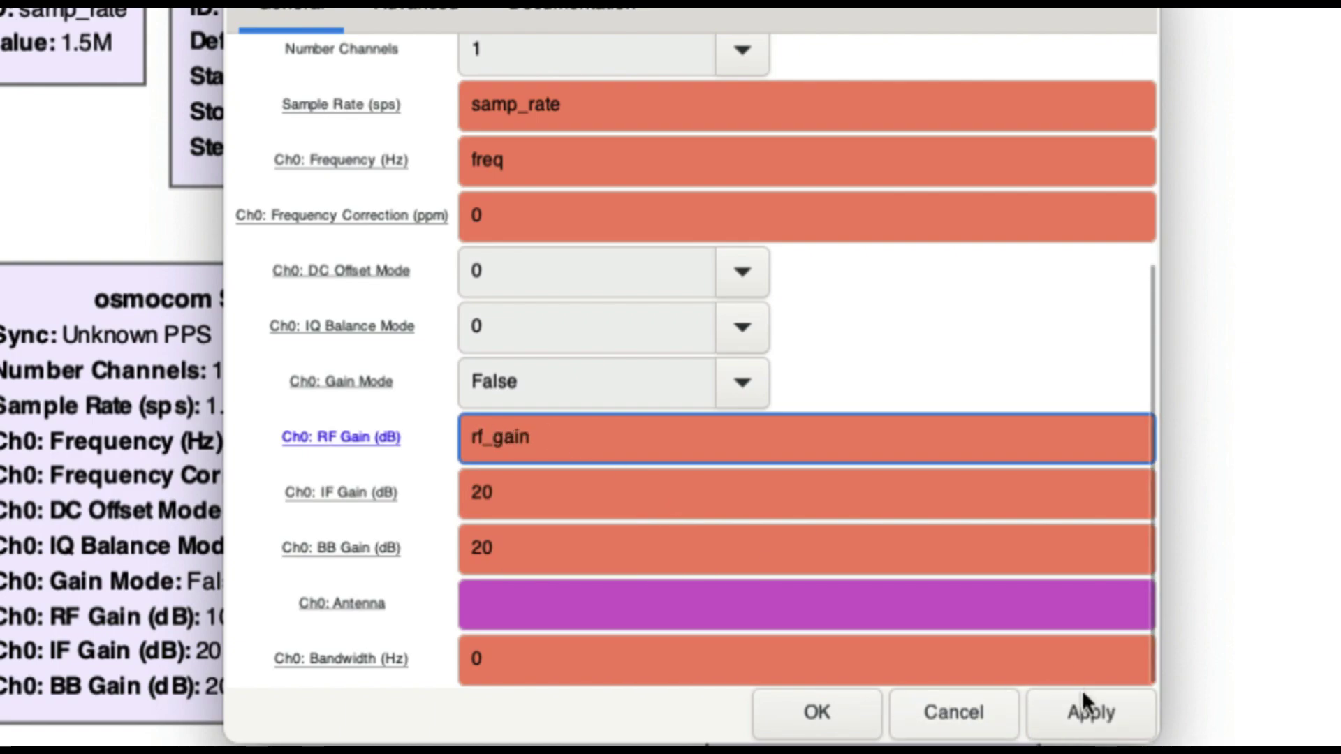
pyautogui.click(1070, 712)
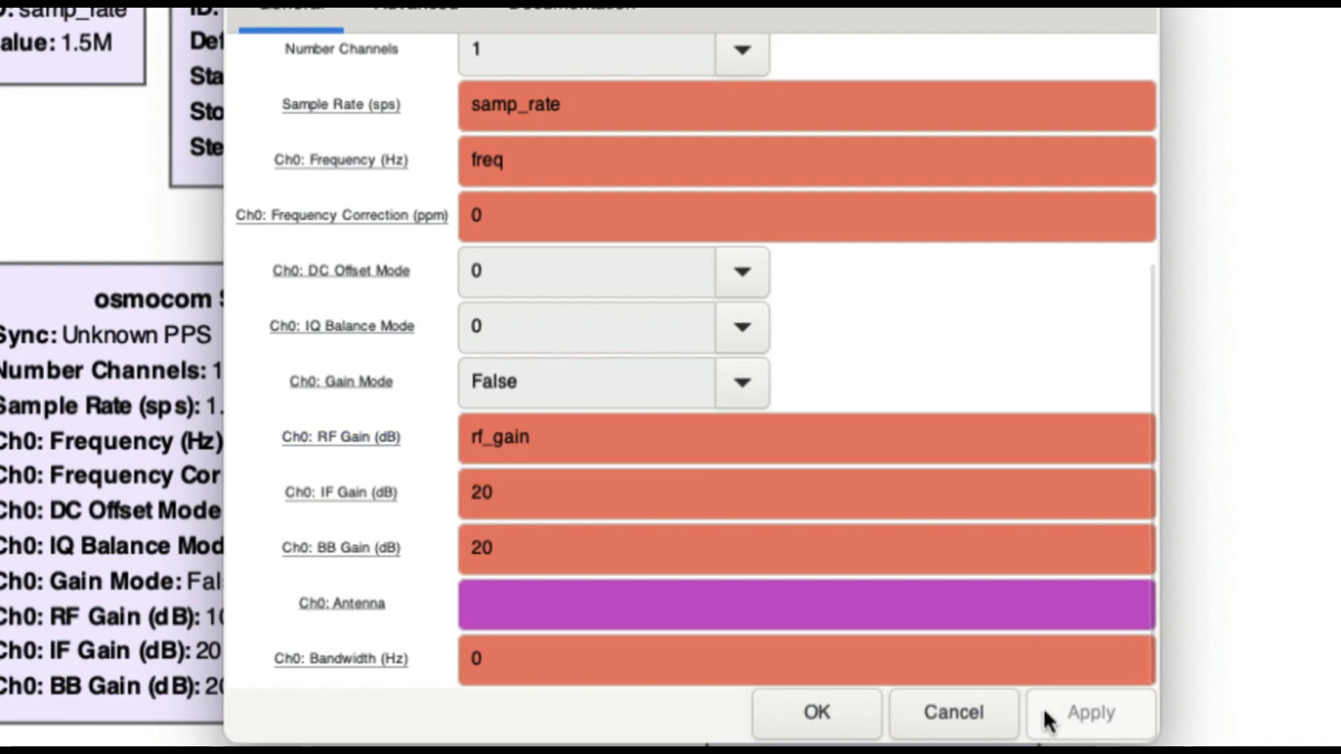
pyautogui.click(832, 722)
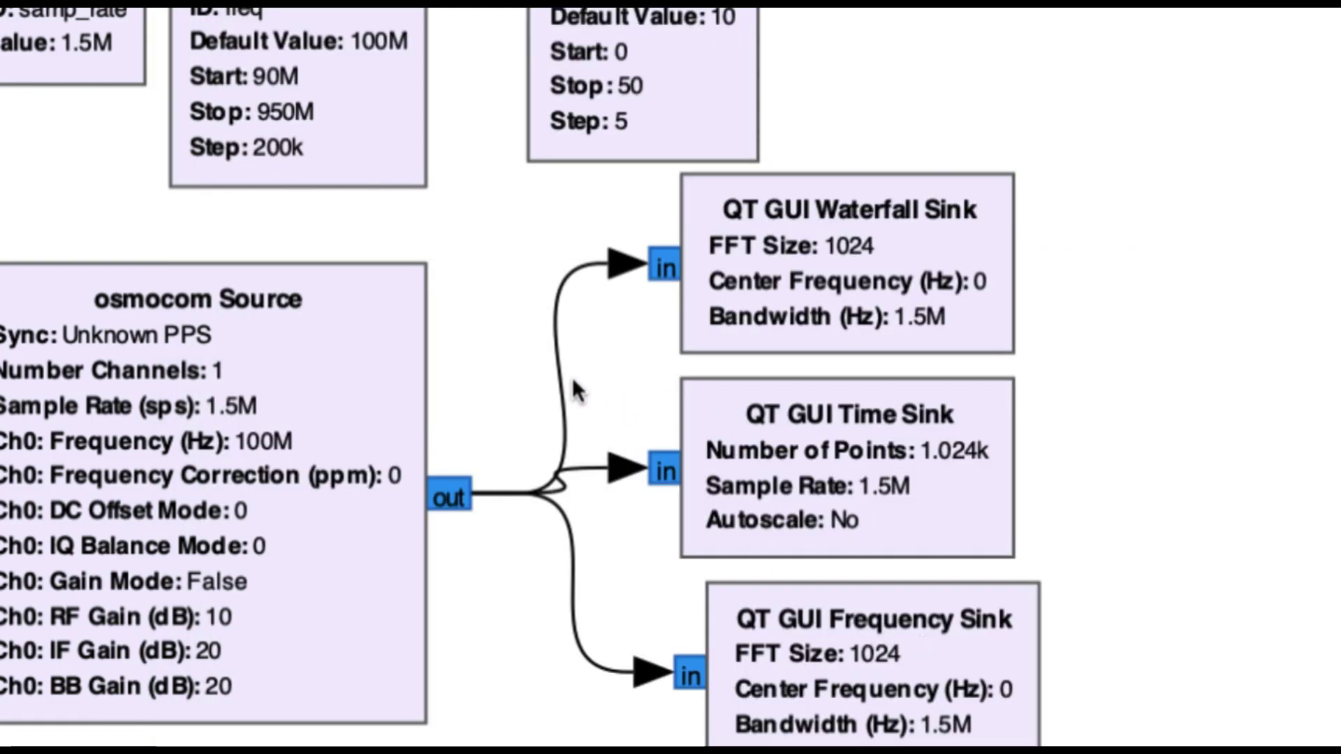
# Try the misspelled variable name rf-gain as the osmocom Source's Ch0 RF gain and accept the properties
pyautogui.hotkey('ctrl', '-')
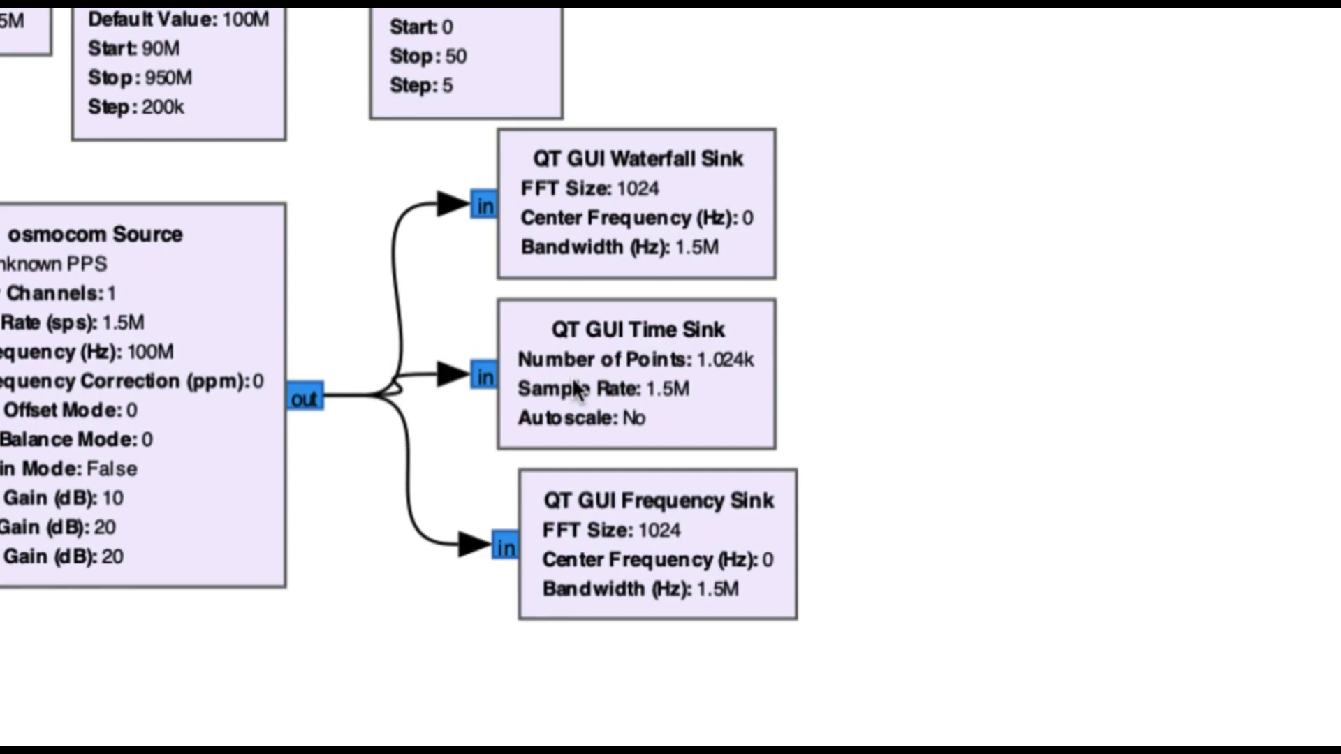
pyautogui.hotkey('ctrl', '+')
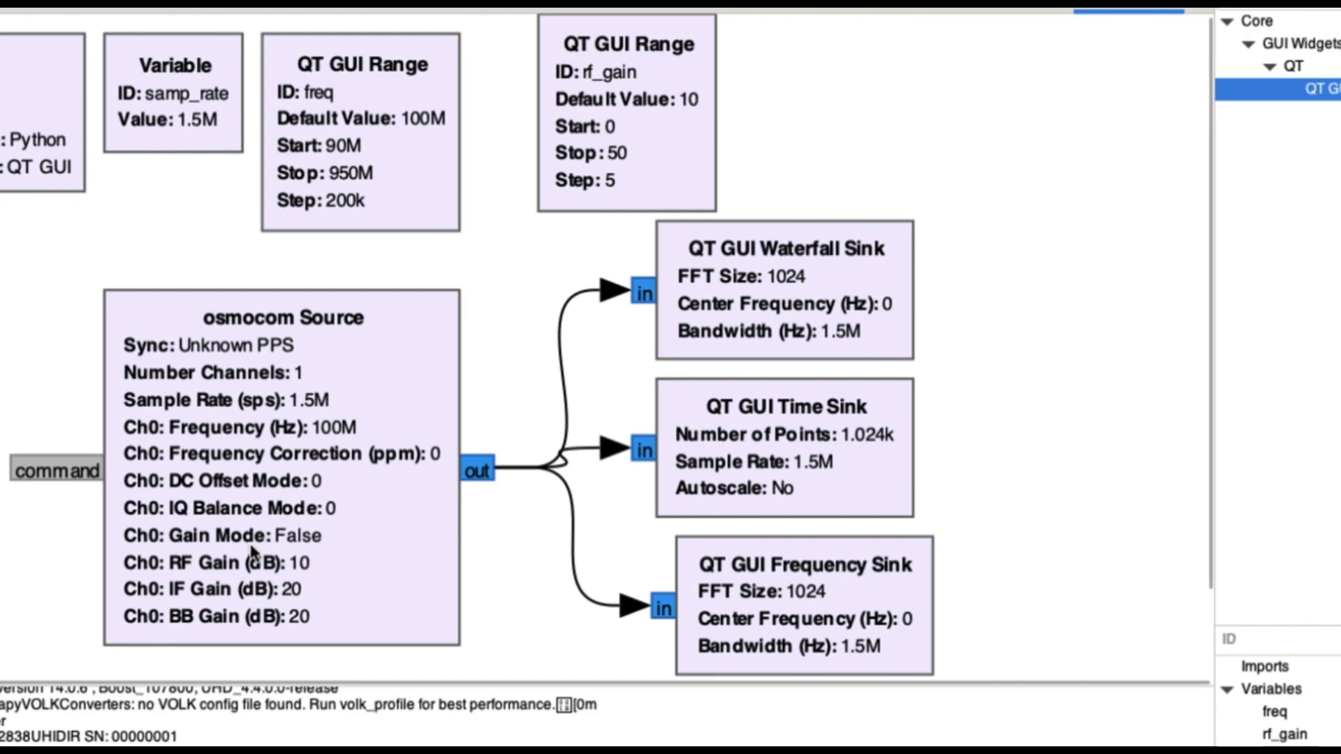
pyautogui.doubleClick(251, 553)
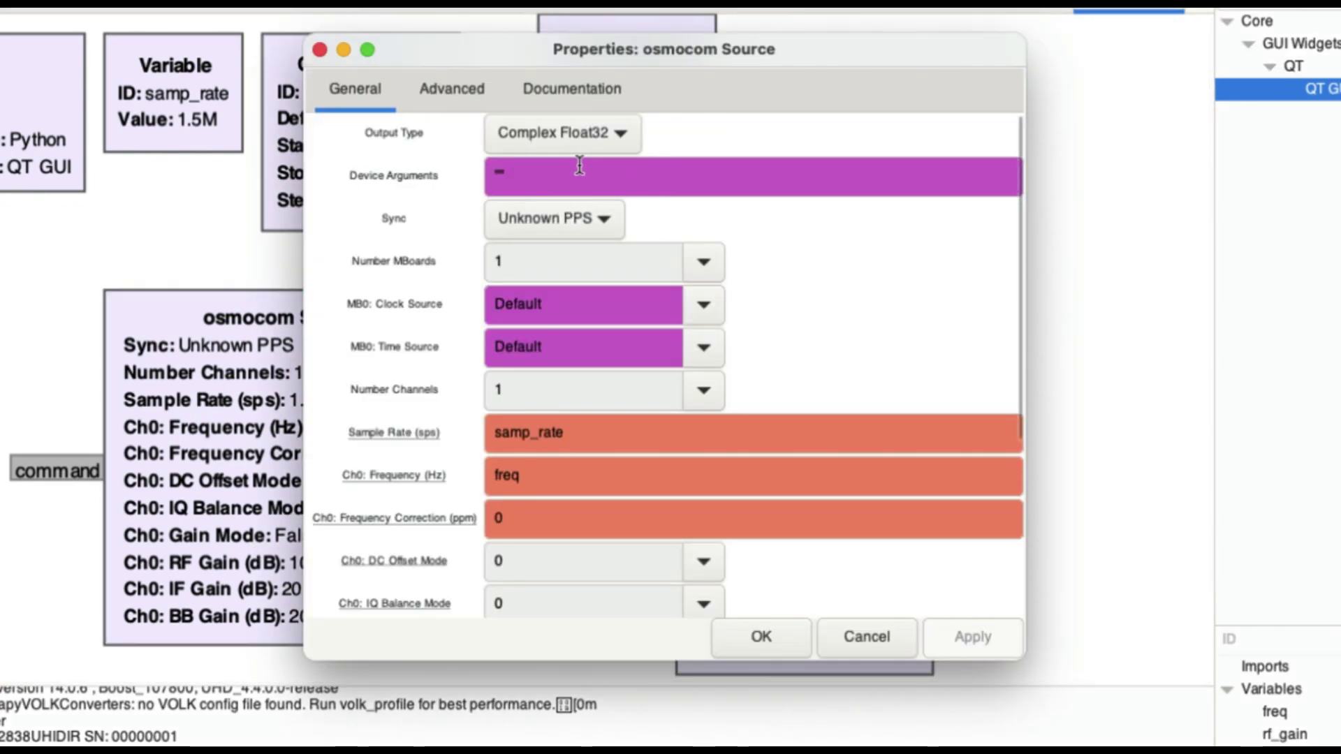
pyautogui.scroll(-3, 599, 497)
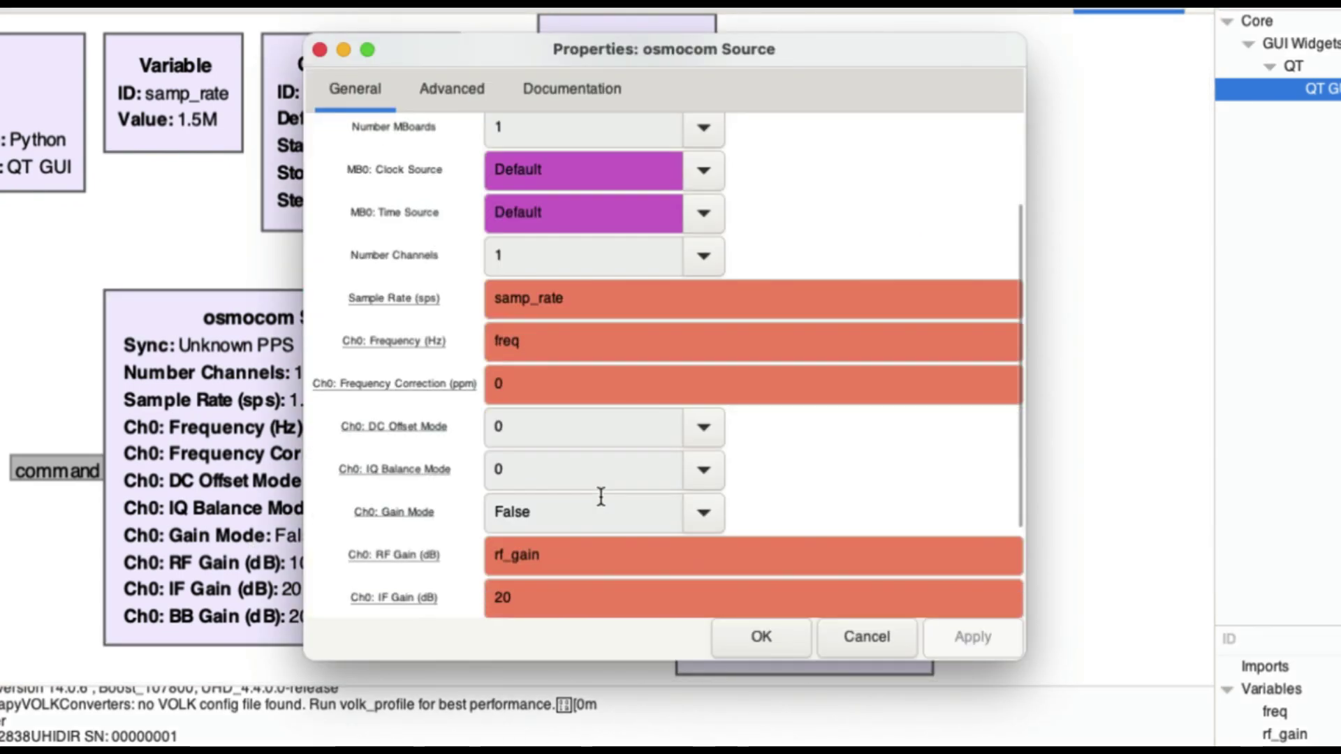
pyautogui.click(546, 556)
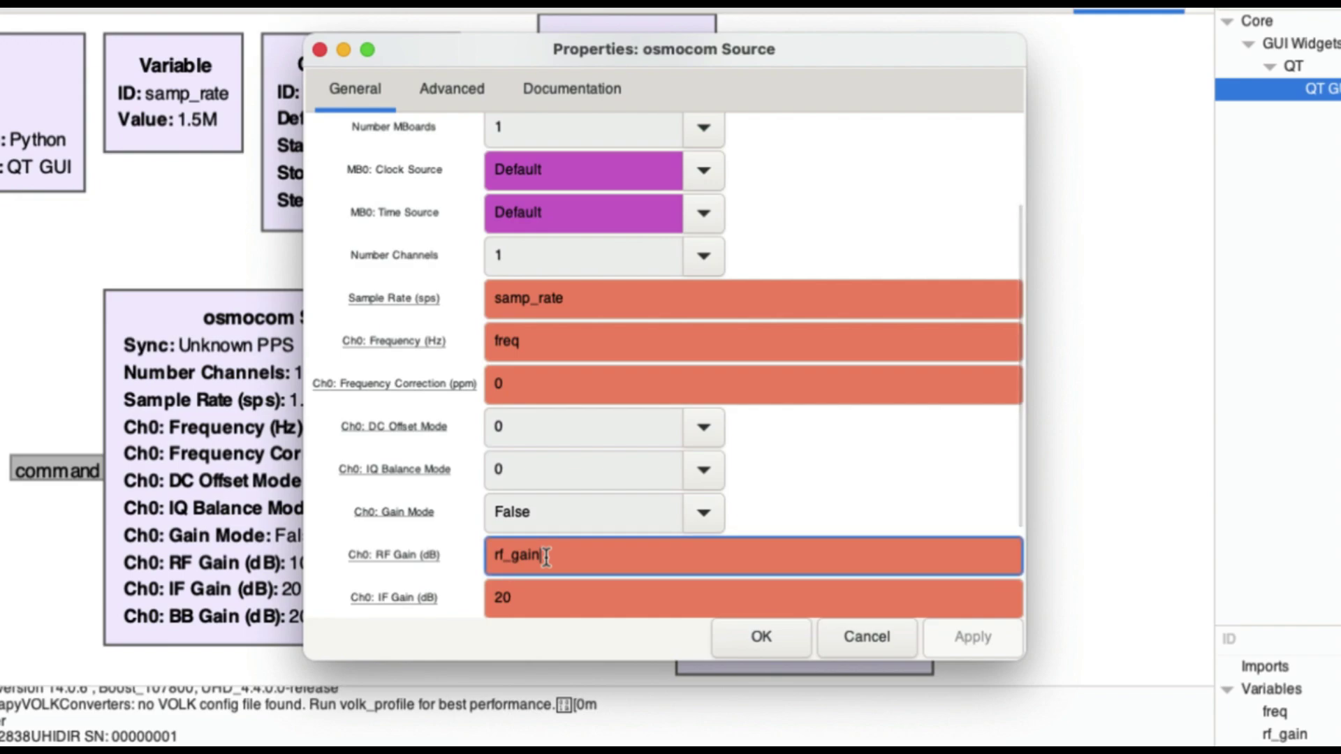
pyautogui.press('Left')
pyautogui.press('Left')
pyautogui.press('Left')
pyautogui.press('Left')
pyautogui.press('BackSpace')
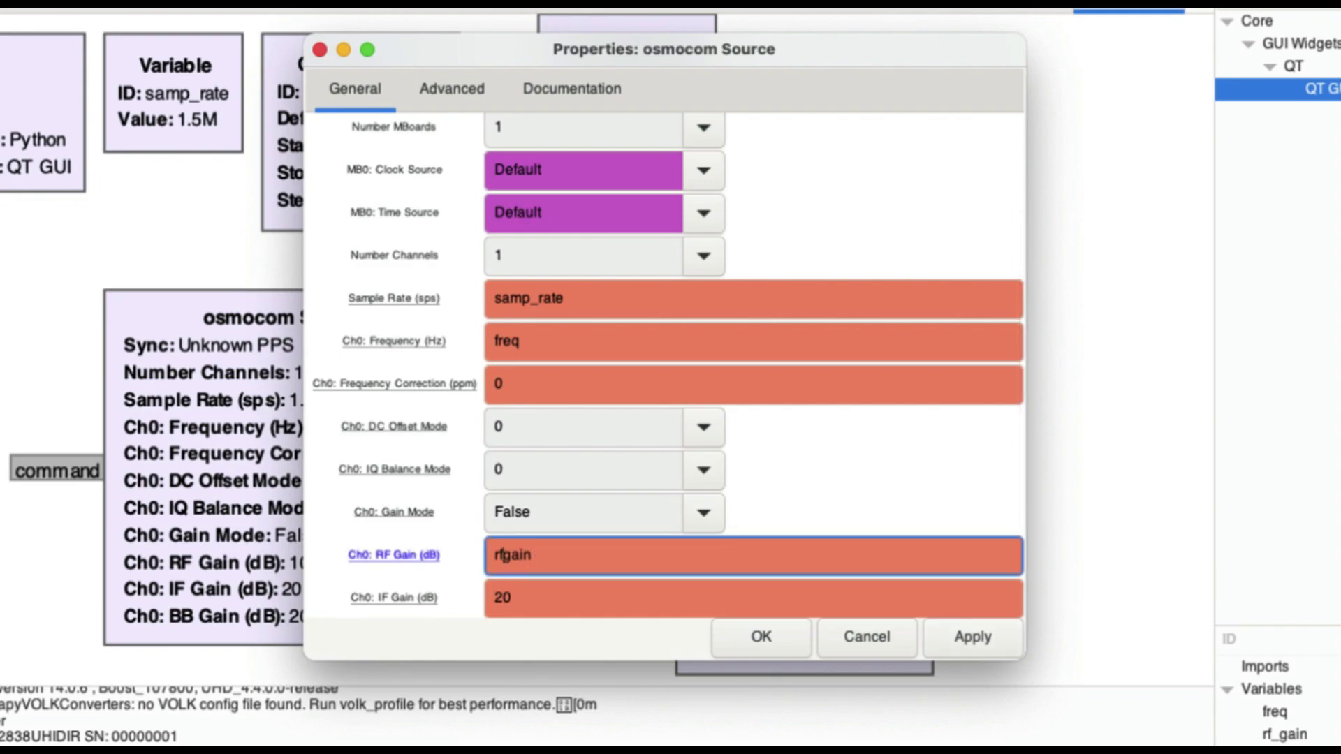
pyautogui.write('-')
pyautogui.click(963, 637)
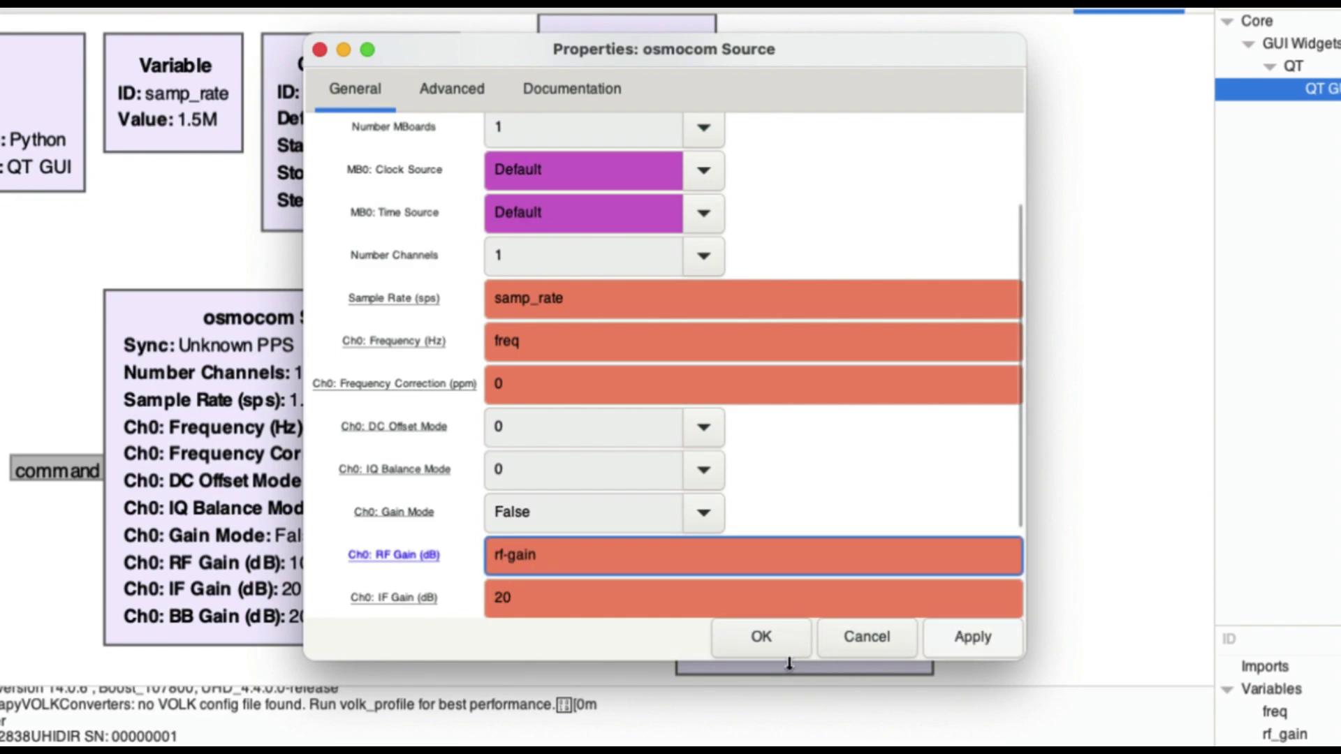
pyautogui.click(761, 637)
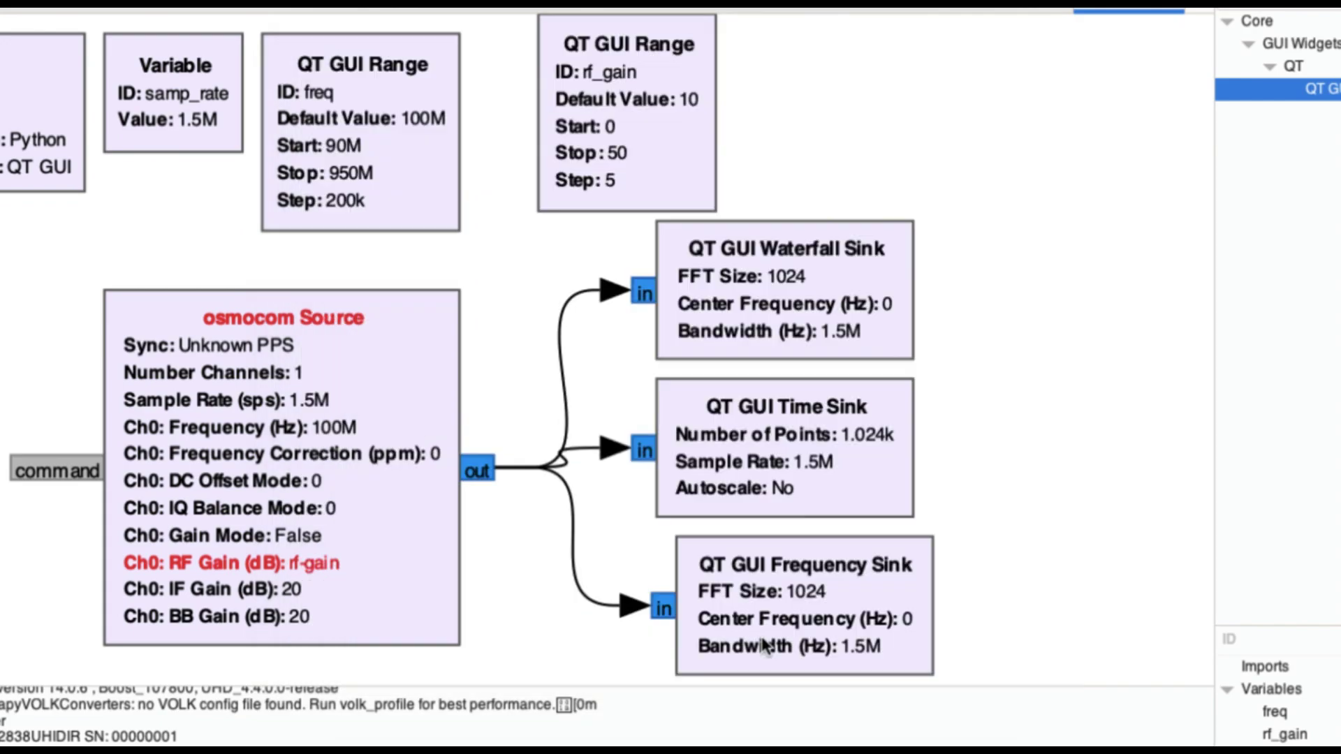
# Correct the osmocom Source's Ch0 RF gain to rf_gain with an underscore and accept the properties
pyautogui.doubleClick(292, 577)
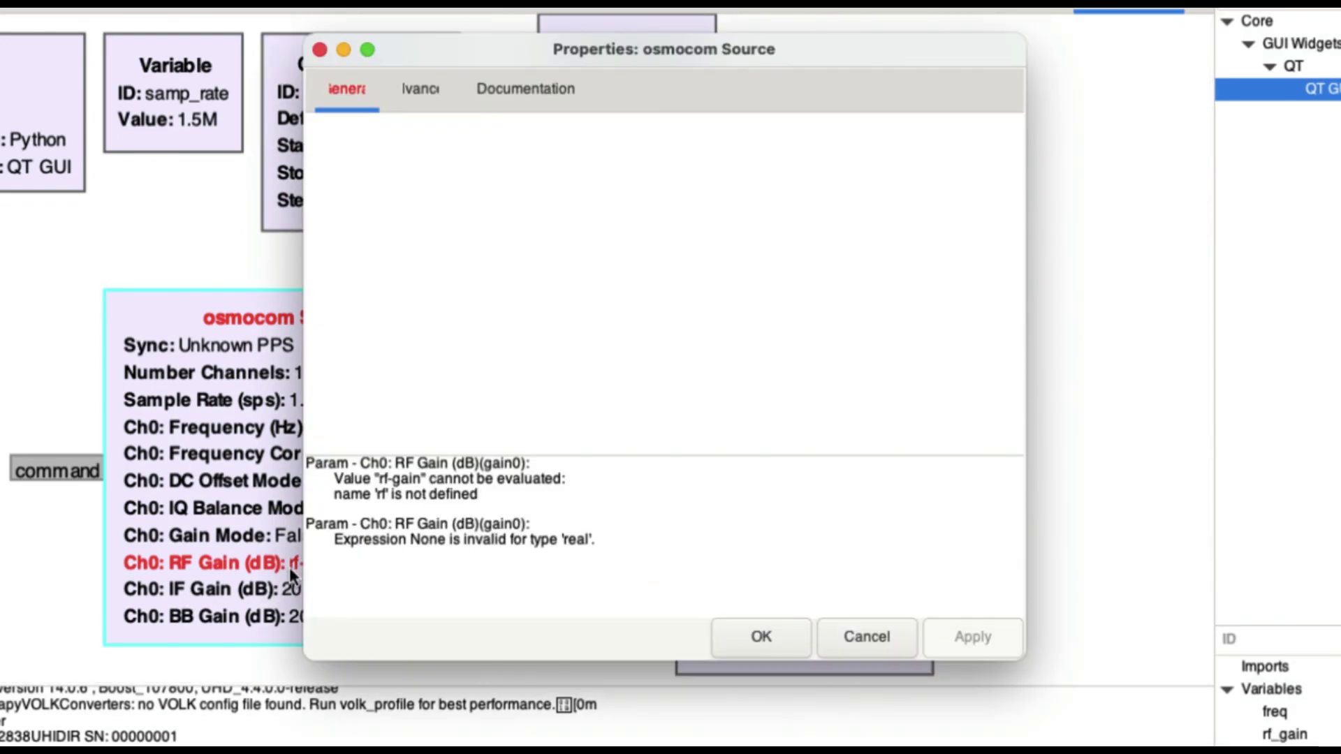
pyautogui.scroll(-5, 602, 391)
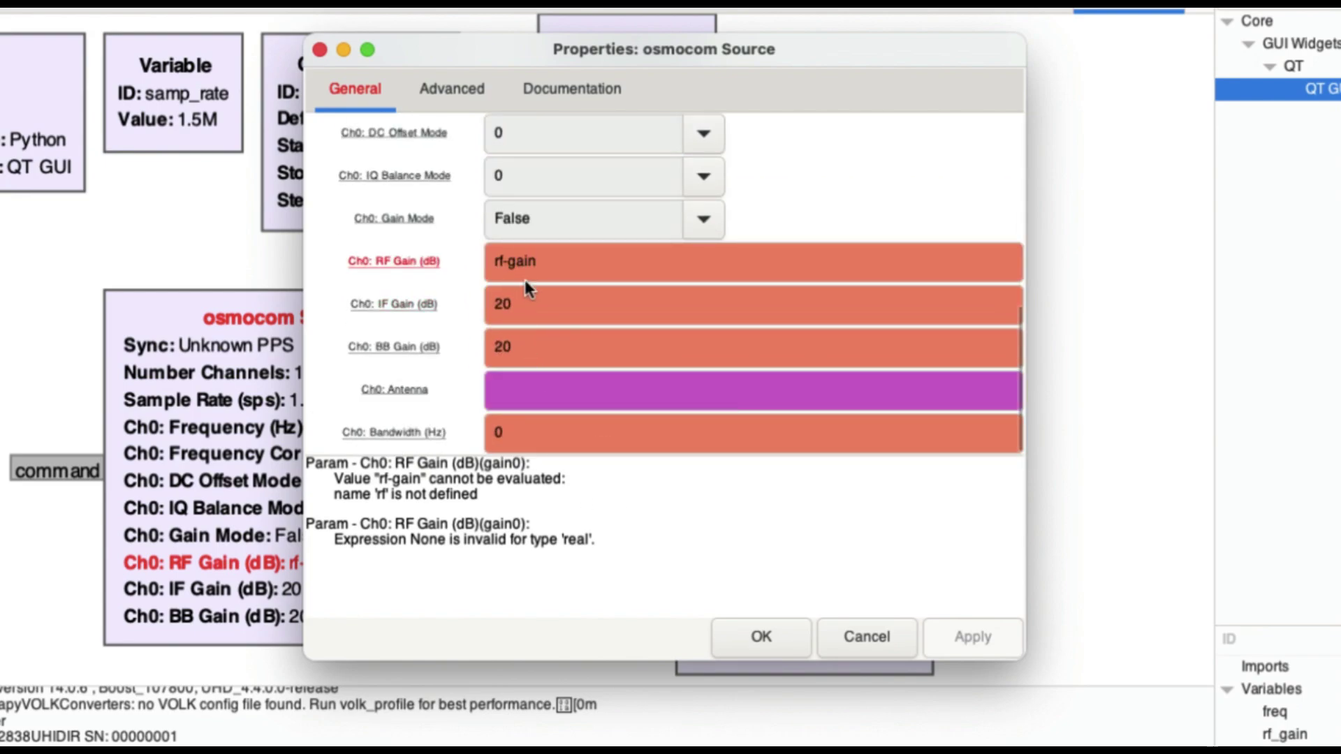
pyautogui.click(509, 261)
pyautogui.press('BackSpace')
pyautogui.write('_')
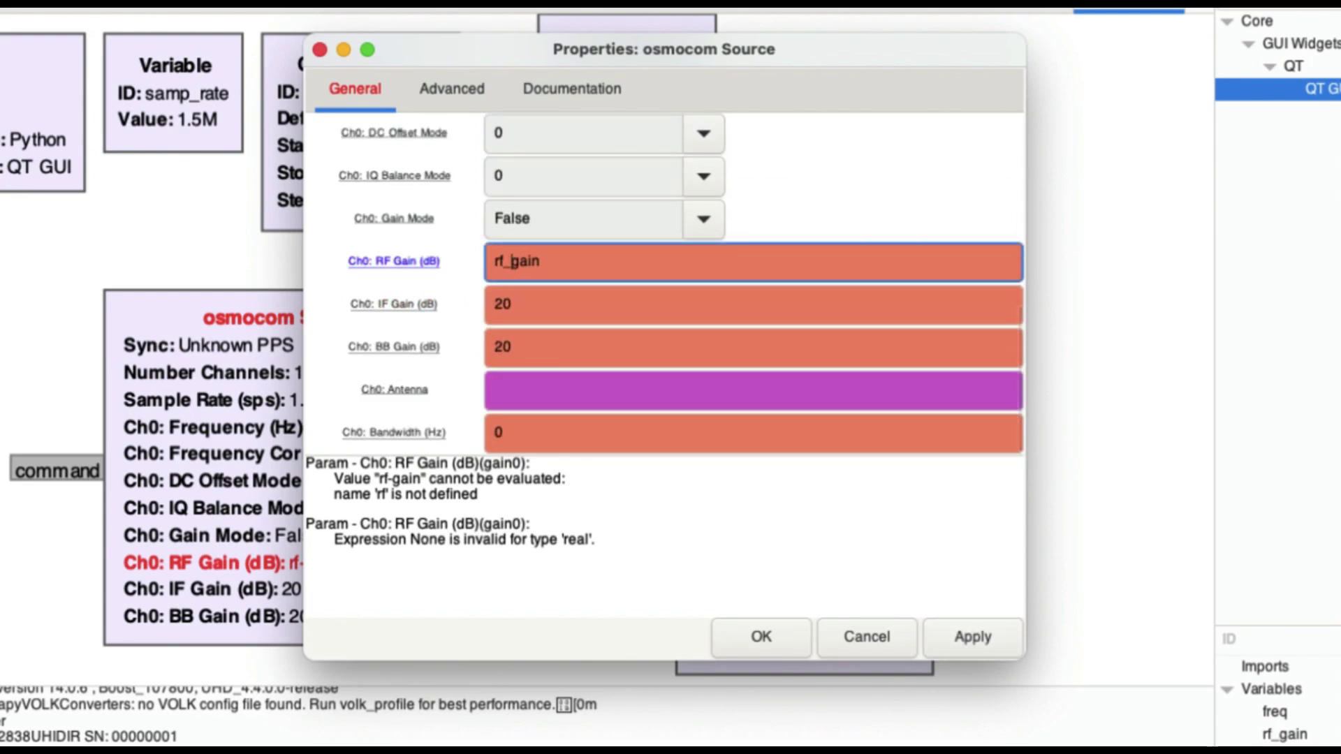
pyautogui.click(965, 639)
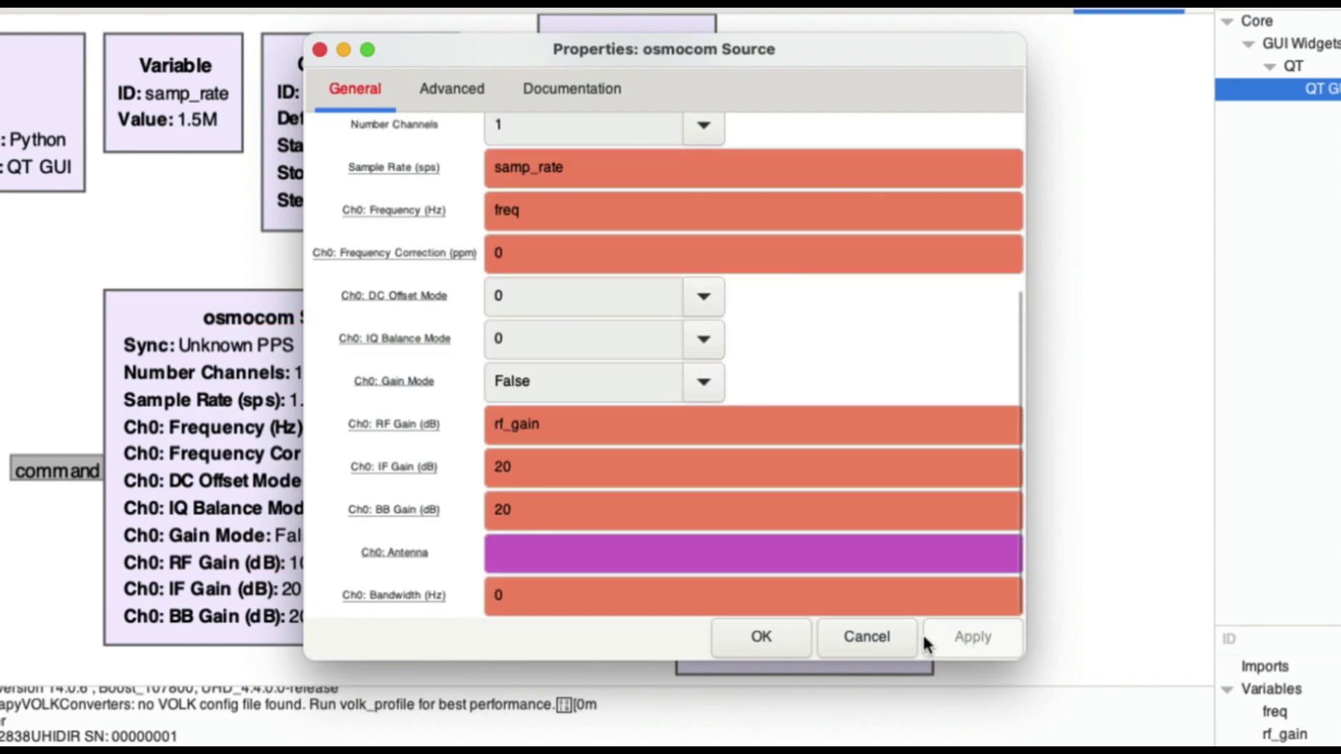
pyautogui.click(750, 653)
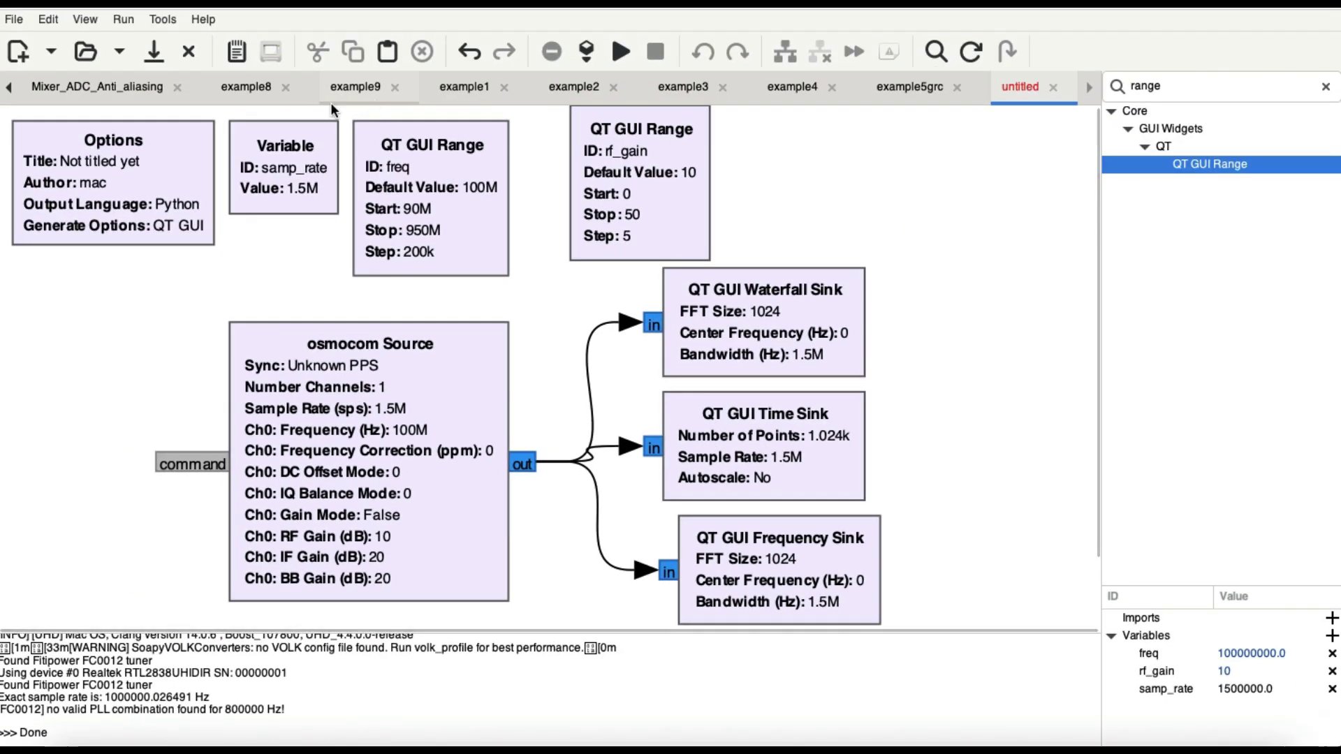
# Run the unsaved flowgraph and choose the Documents folder as its save location
pyautogui.click(621, 54)
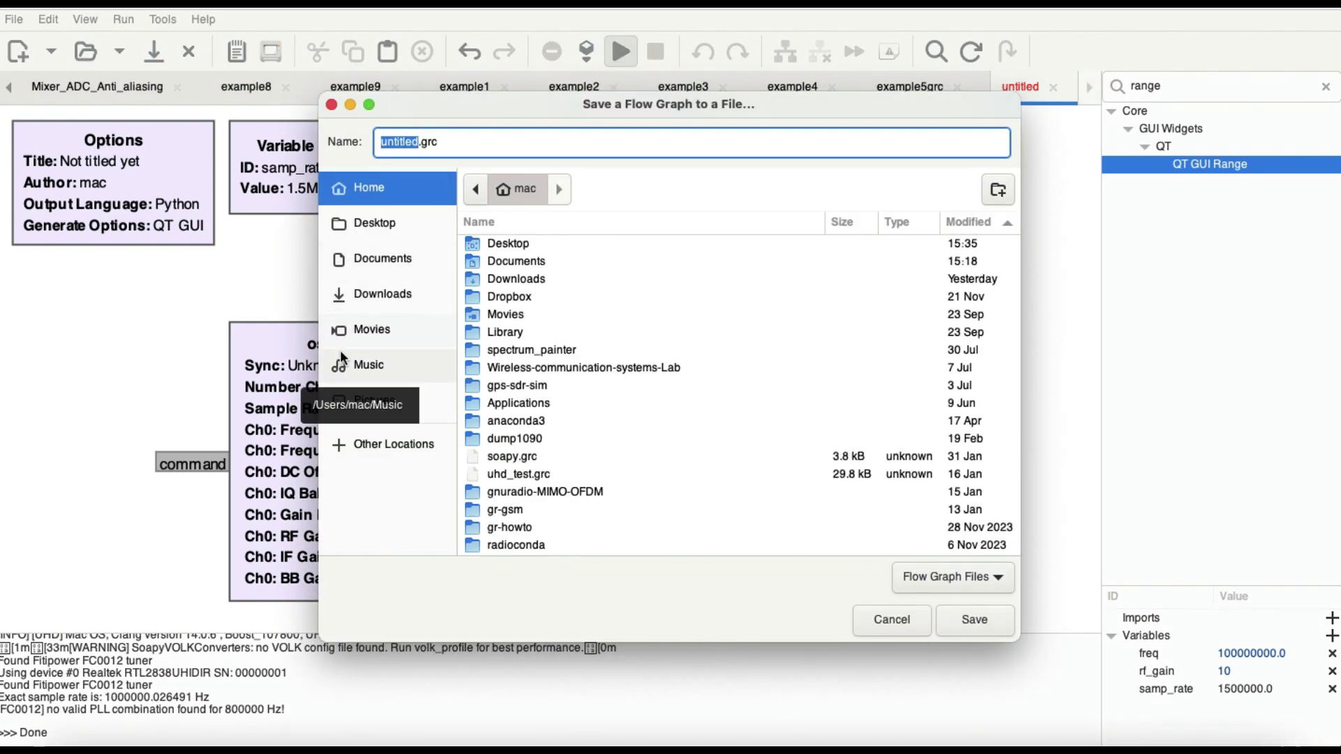
pyautogui.click(380, 262)
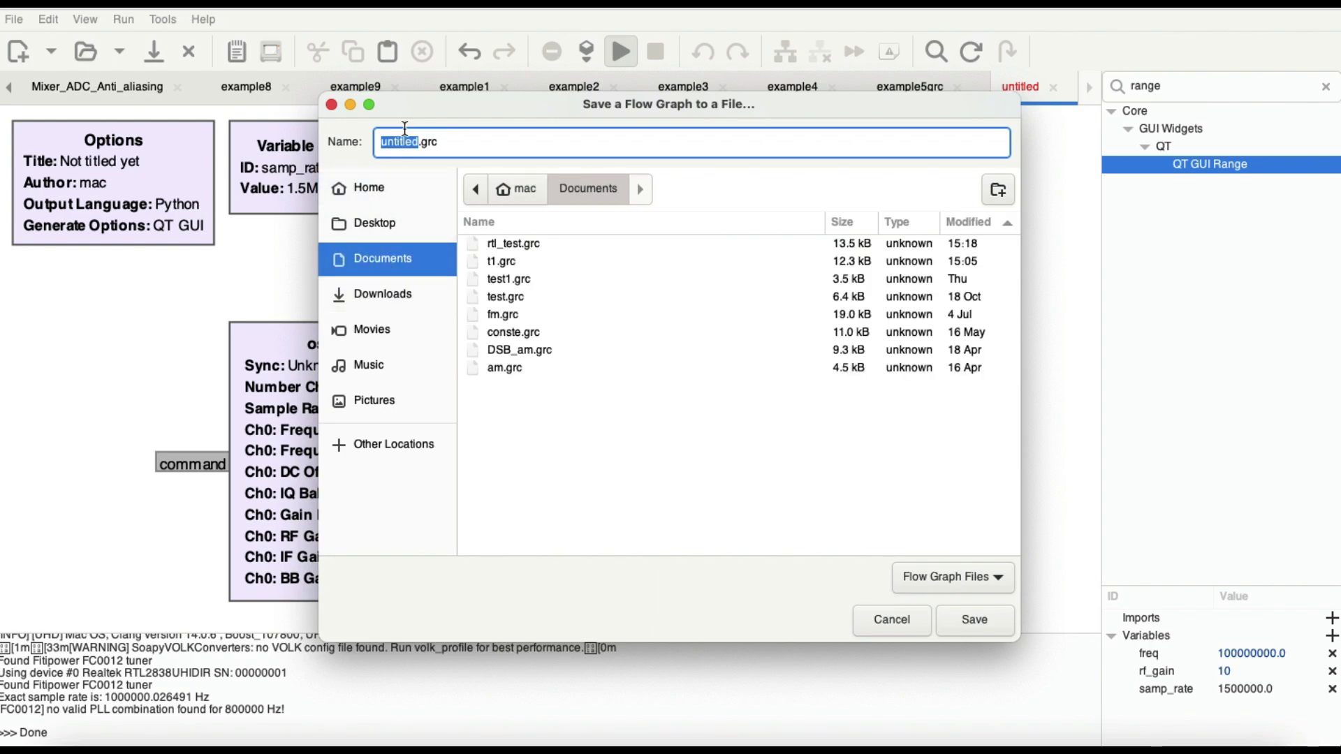
pyautogui.write('test')
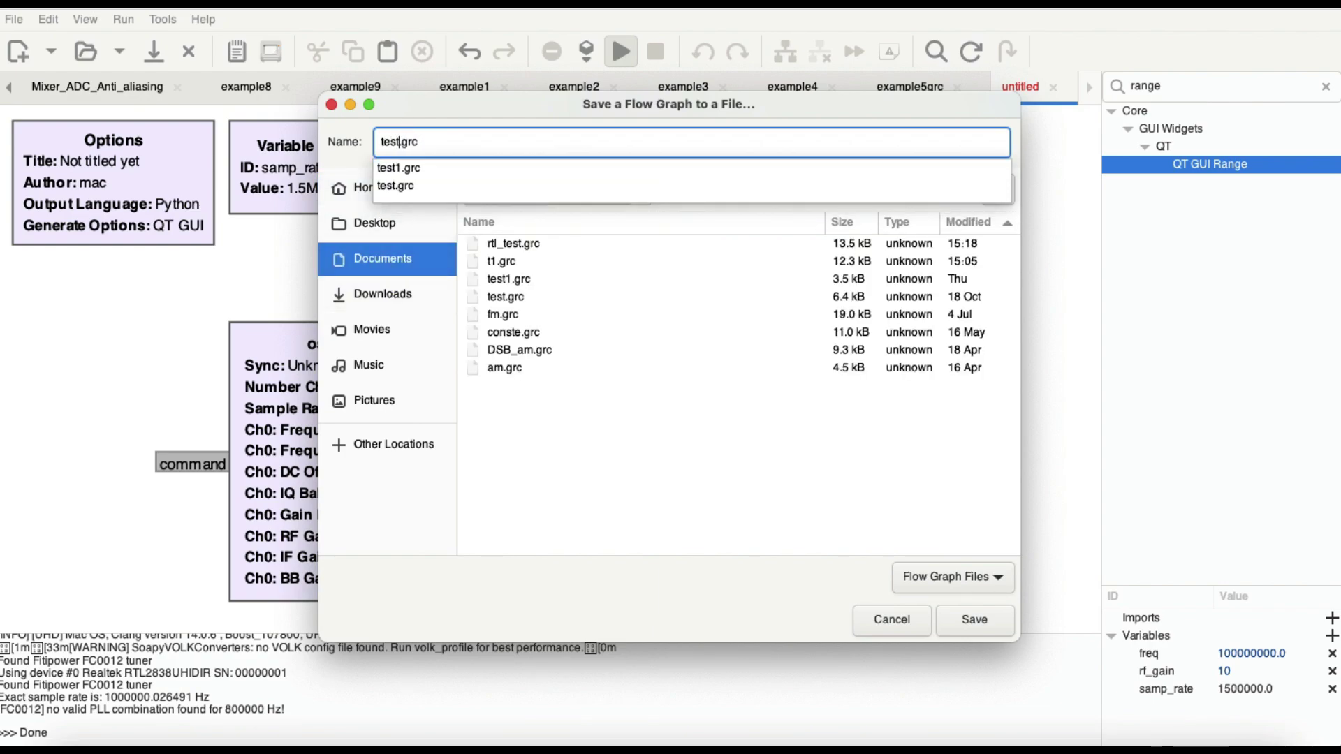
pyautogui.press('BackSpace')
pyautogui.press('BackSpace')
pyautogui.press('BackSpace')
pyautogui.press('BackSpace')
# Name the flowgraph file rtl.grc and save it so that the flowgraph runs
pyautogui.write('rtl')
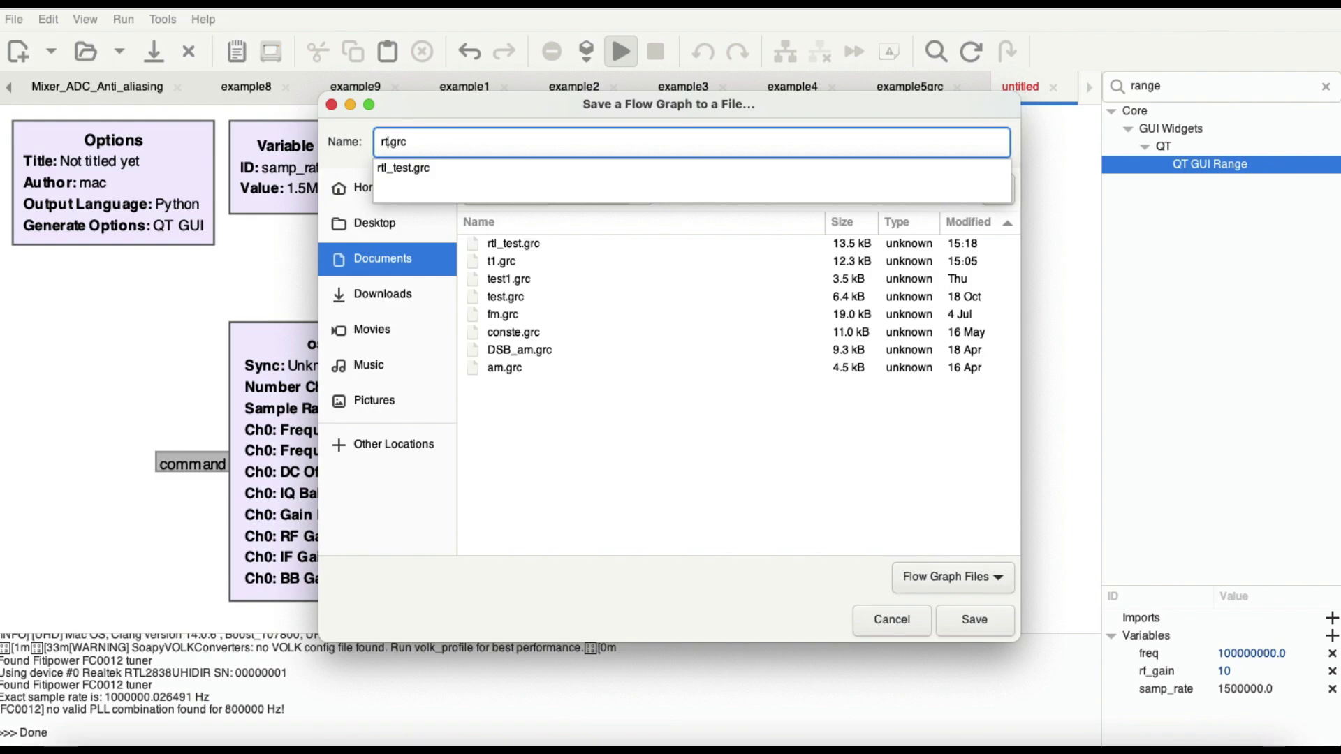
pyautogui.write('_')
pyautogui.press('BackSpace')
pyautogui.click(987, 618)
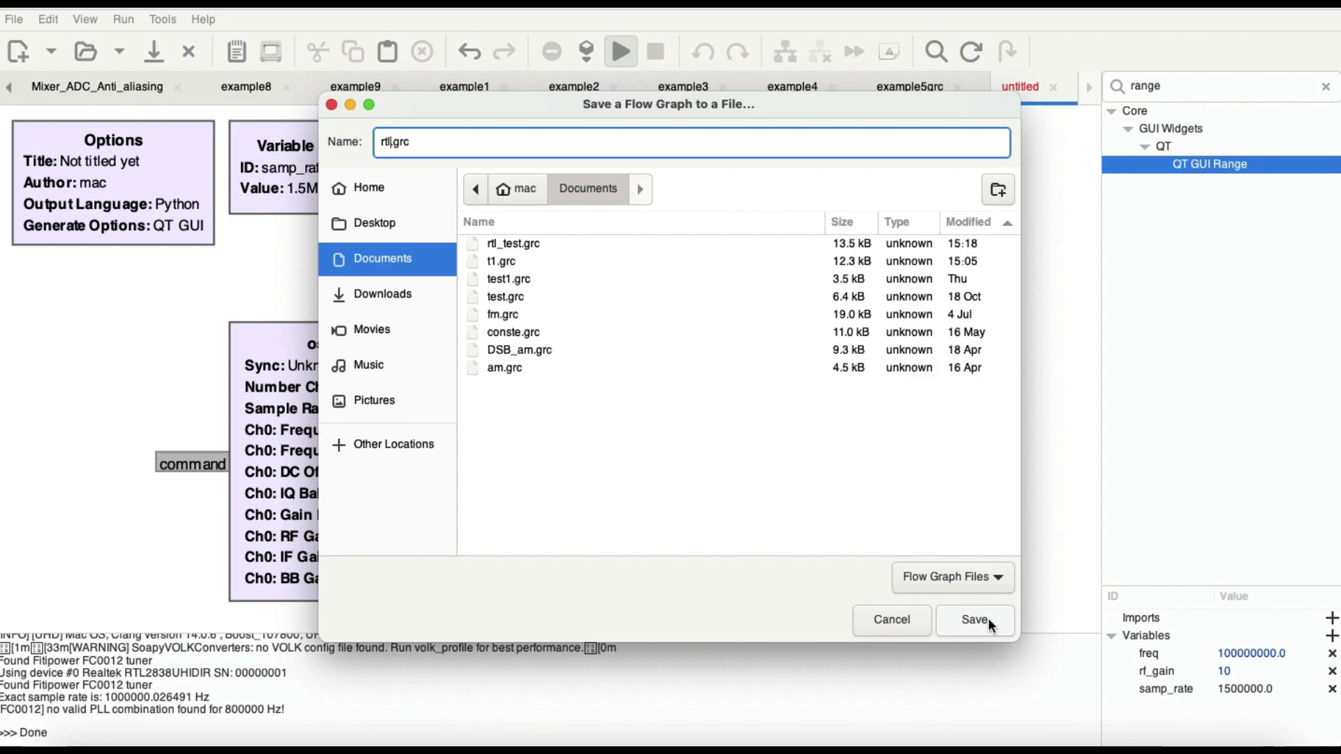
pyautogui.click(988, 618)
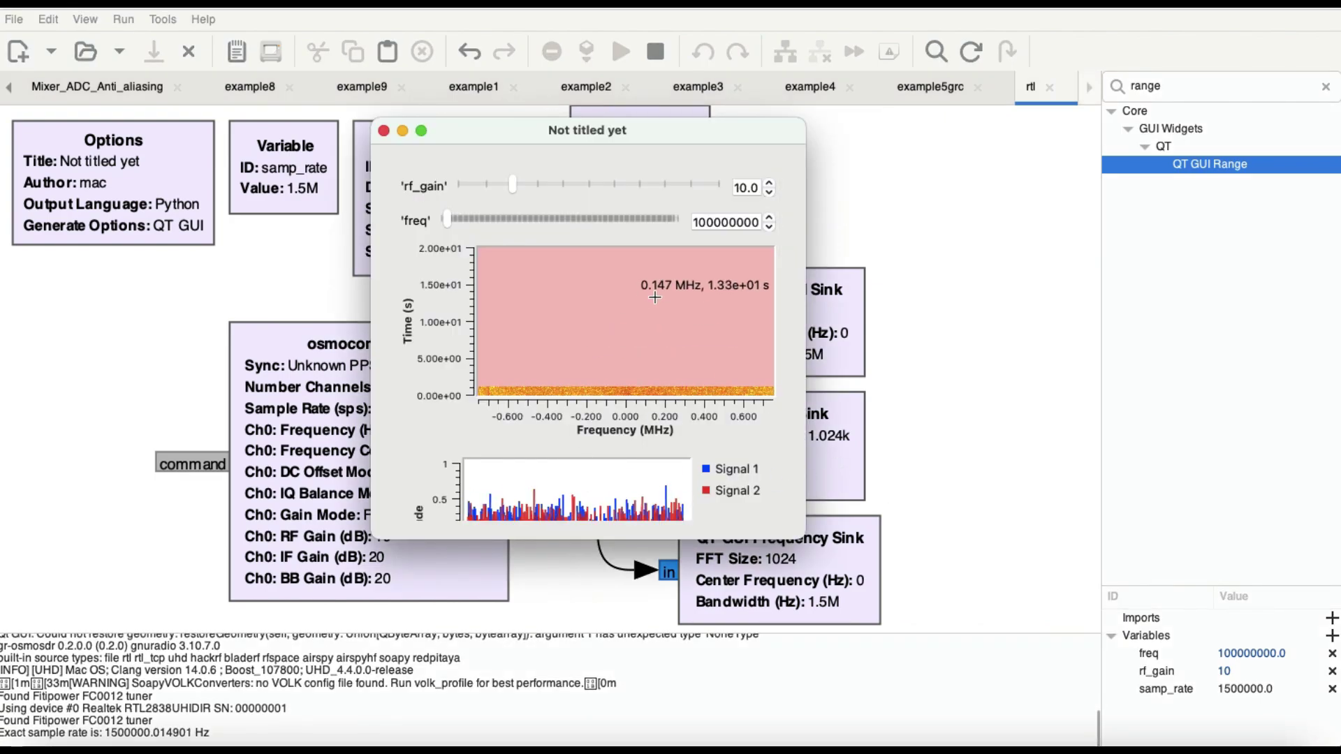
# Enlarge the running flowgraph's output window to fit the waterfall, time and frequency plots, and reposition it over the canvas
pyautogui.click(571, 135)
pyautogui.moveTo(571, 135); pyautogui.dragTo(997, 118)
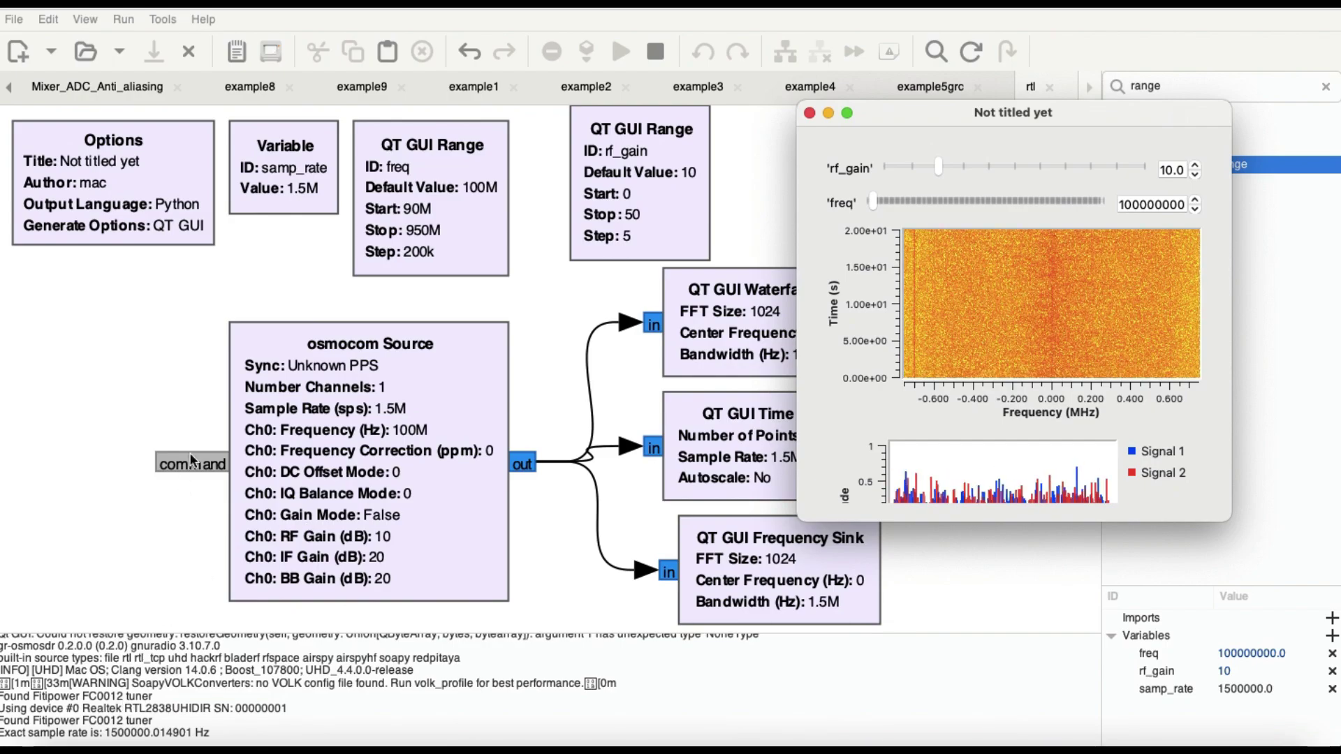
pyautogui.moveTo(934, 113); pyautogui.dragTo(733, 4)
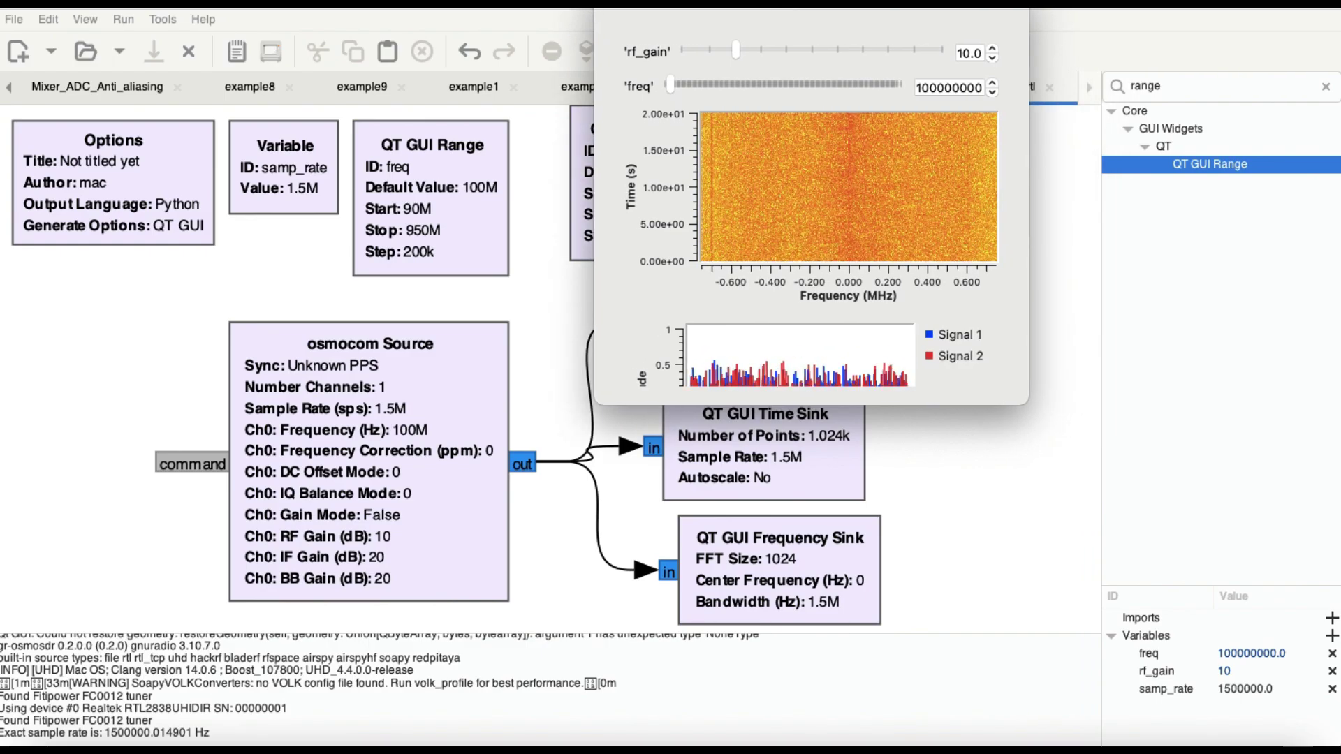
pyautogui.moveTo(1027, 401); pyautogui.dragTo(1276, 746)
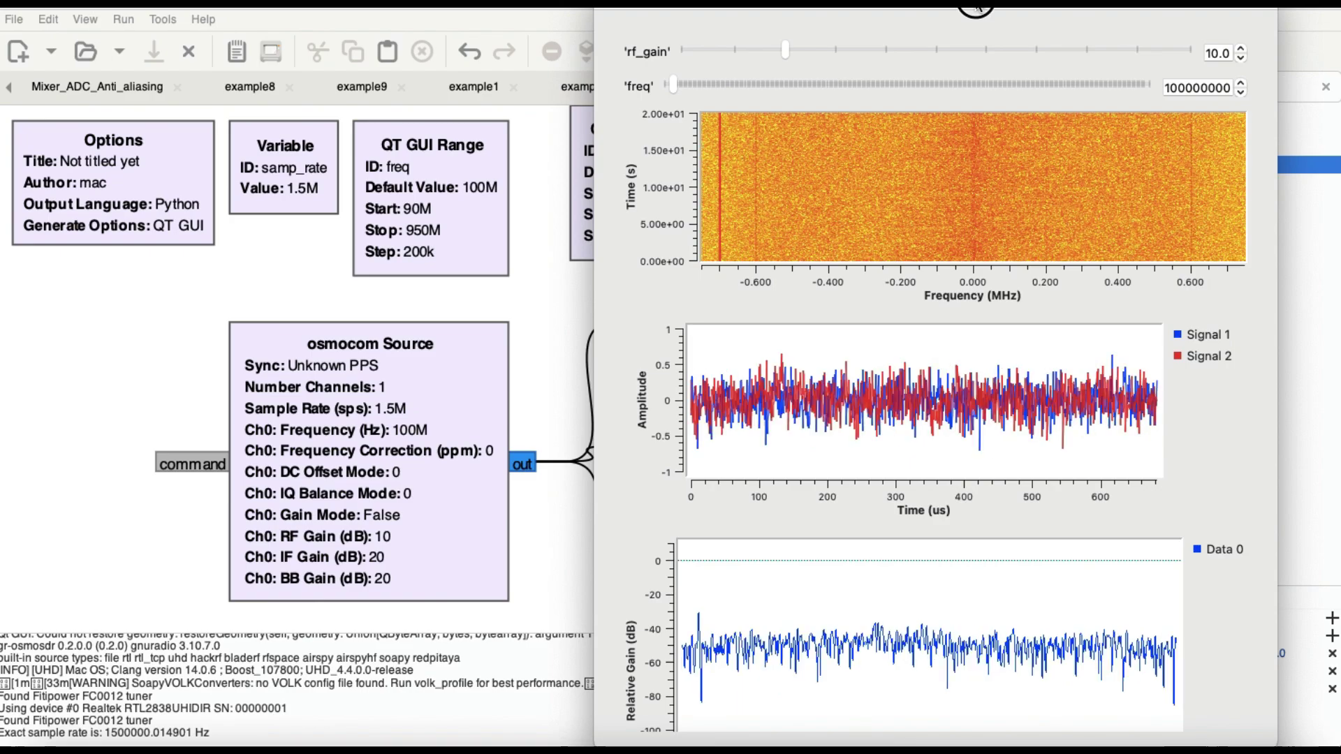
pyautogui.moveTo(1006, 3); pyautogui.dragTo(1209, 6)
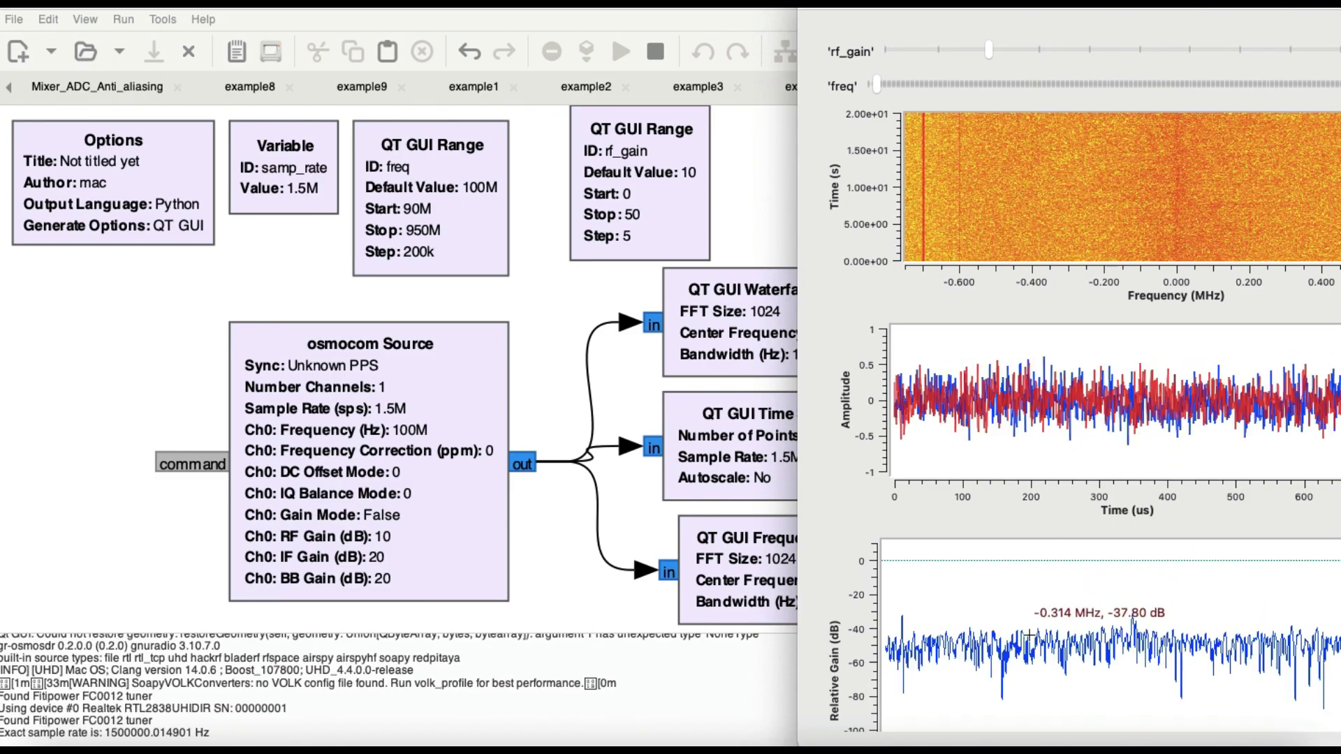
pyautogui.moveTo(1112, 19); pyautogui.dragTo(429, 19)
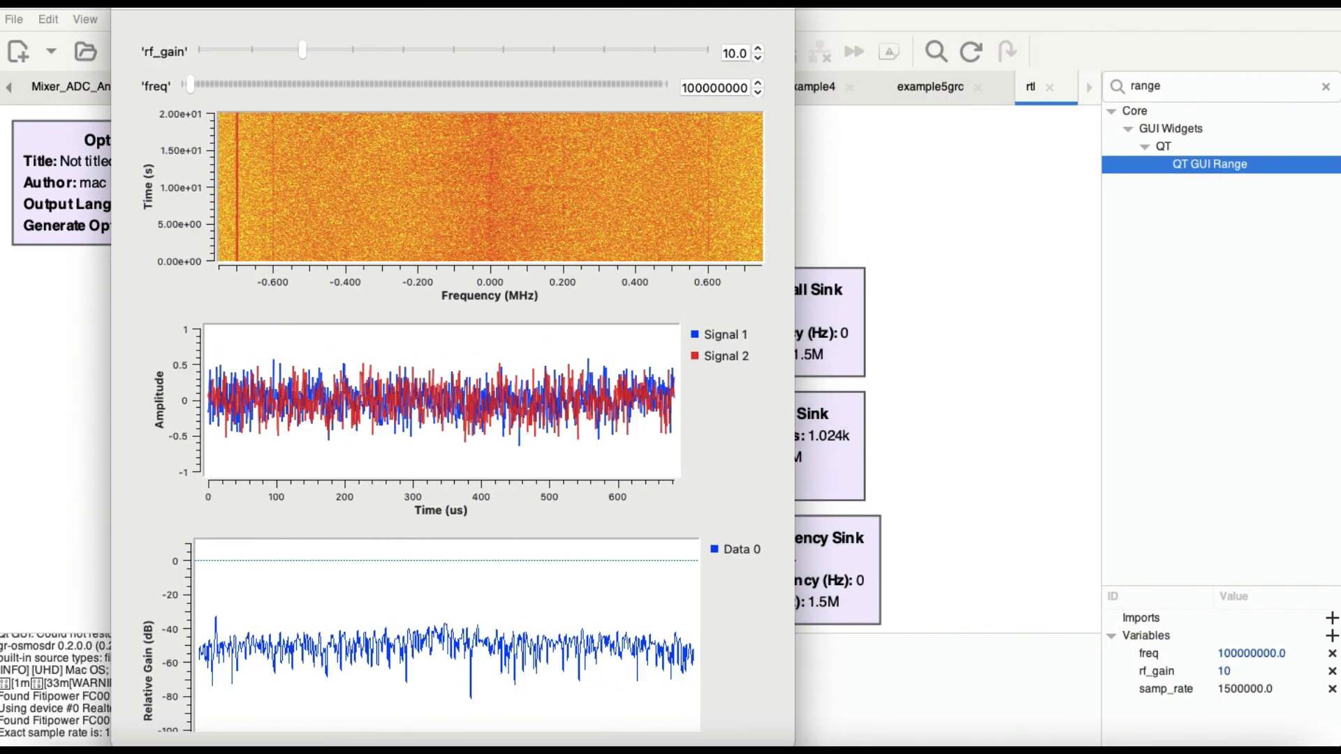
# Examine the running flowgraph's waterfall, time and frequency plots, including the frequency plot's axis
pyautogui.scroll(-1, 740, 550)
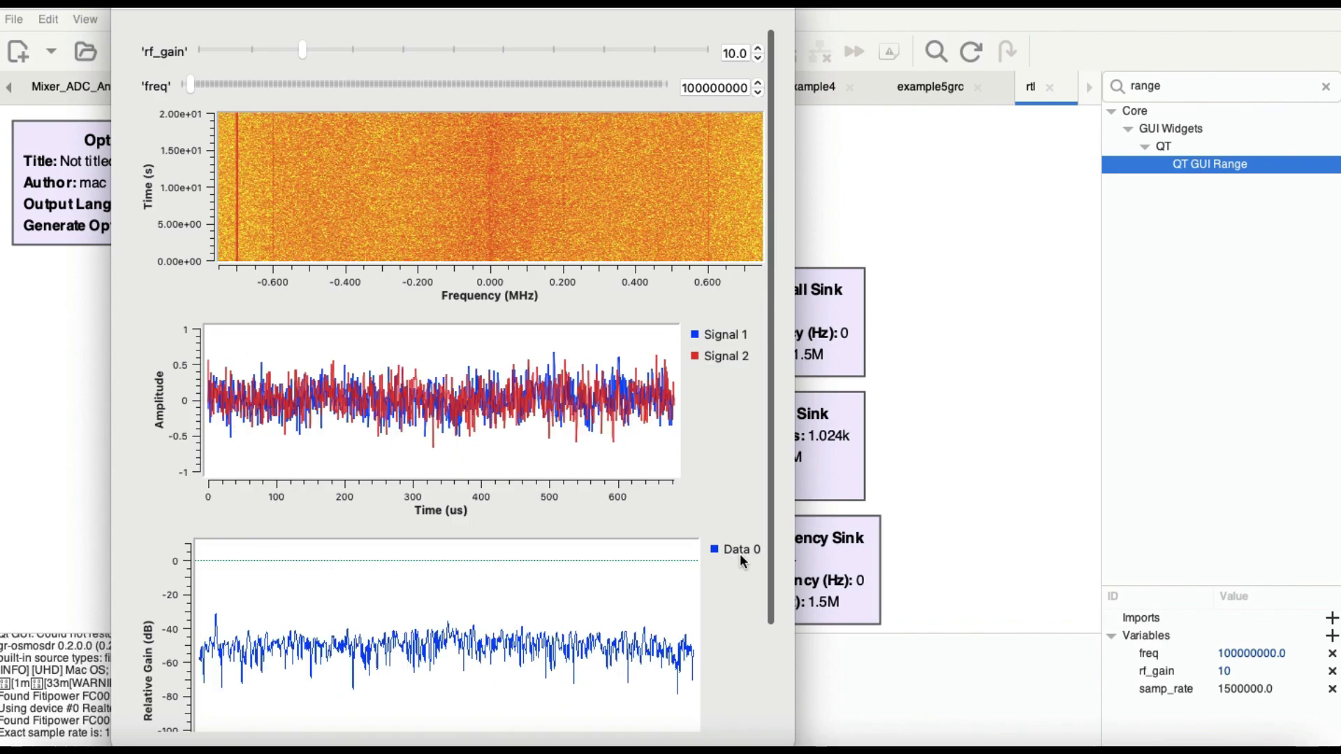
pyautogui.scroll(-5, 740, 554)
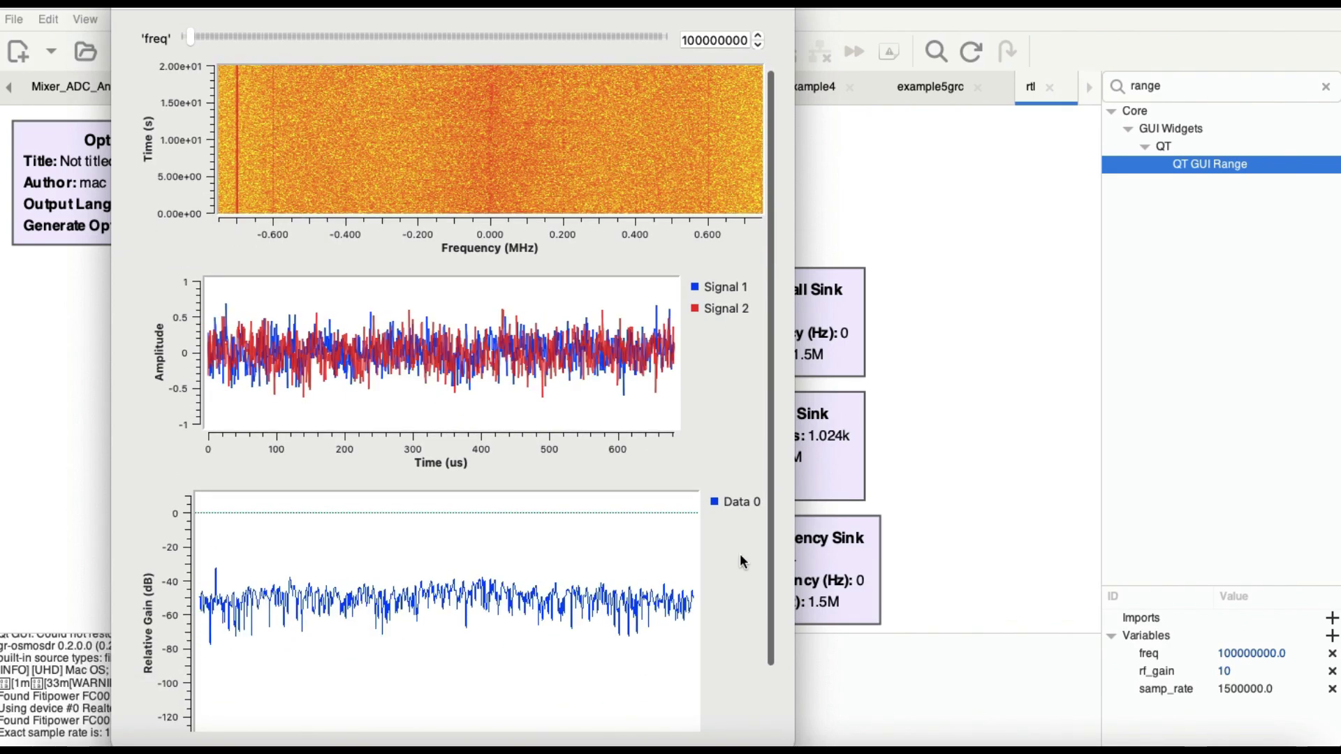
pyautogui.scroll(-1, 739, 553)
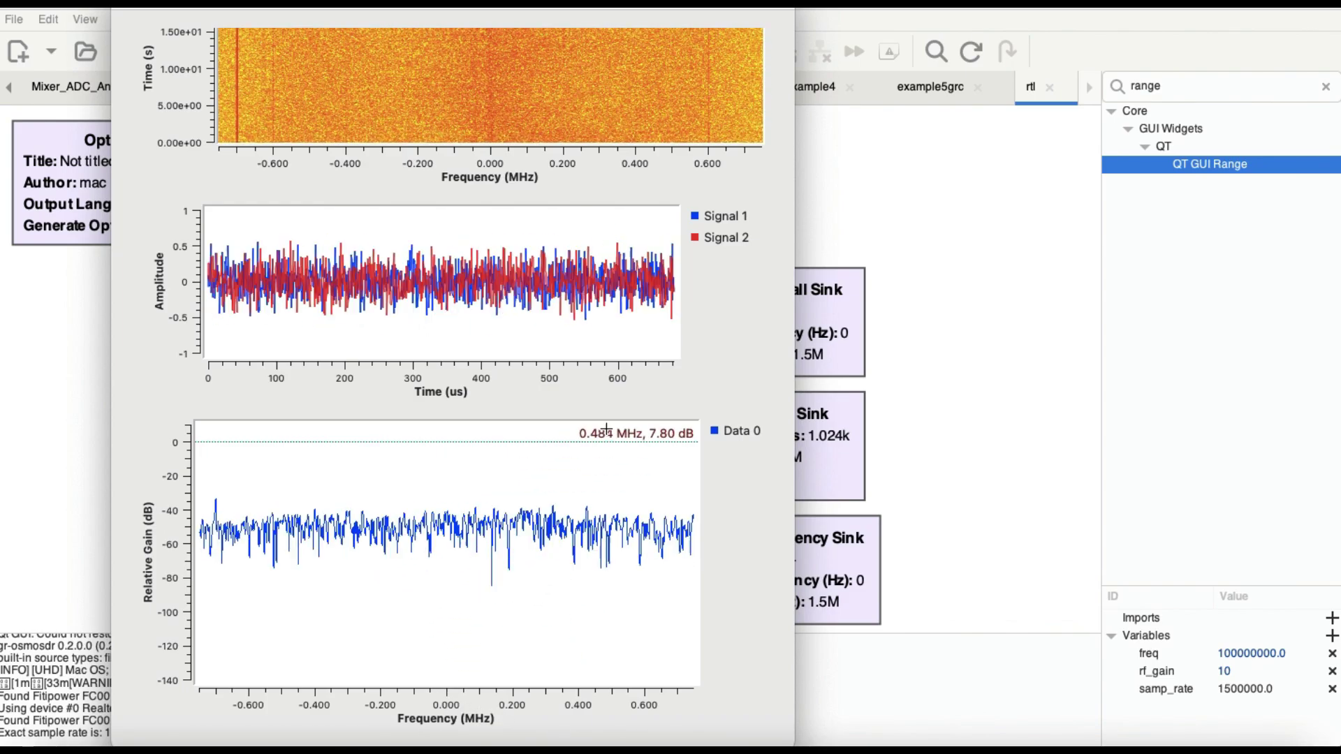
pyautogui.scroll(2, 606, 429)
pyautogui.scroll(5, 606, 429)
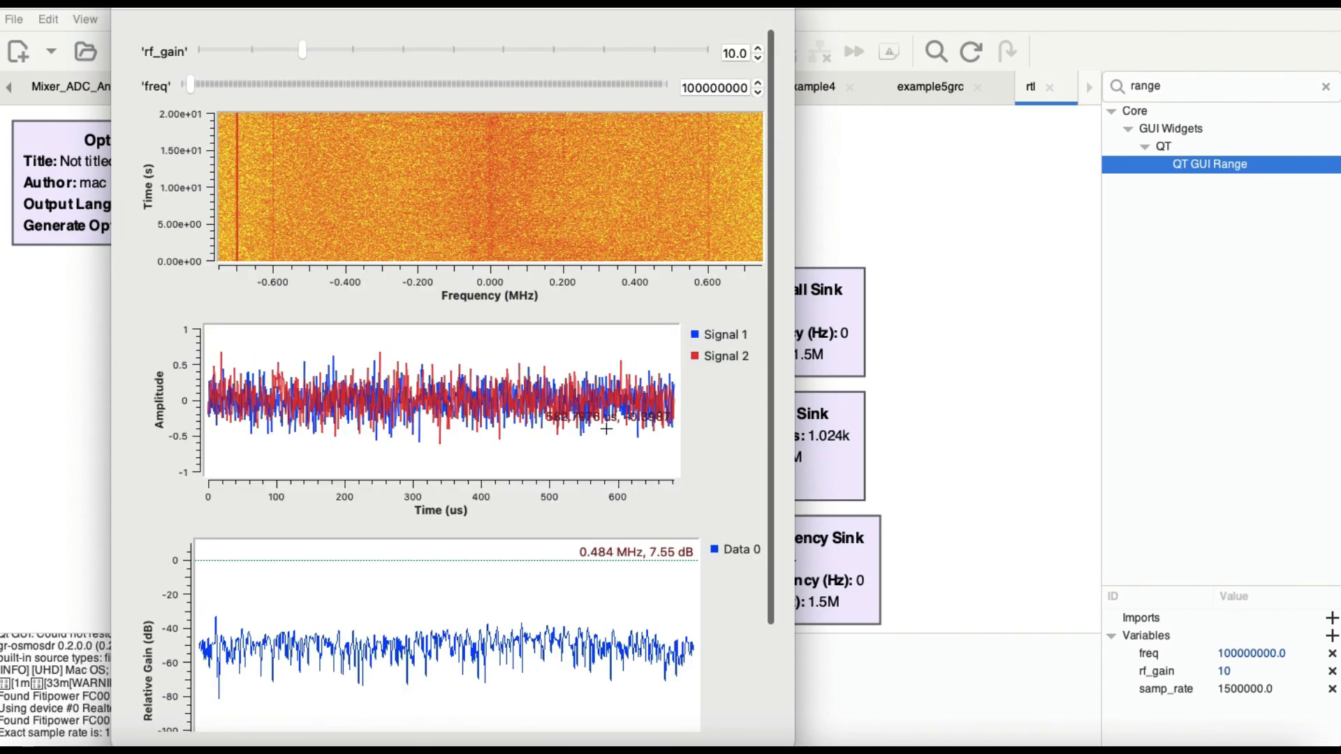
# Raise the running flowgraph's frequency past 100.8 MHz, check the peak in the frequency plot and close the output window
pyautogui.click(759, 83)
pyautogui.click(760, 82)
pyautogui.click(759, 82)
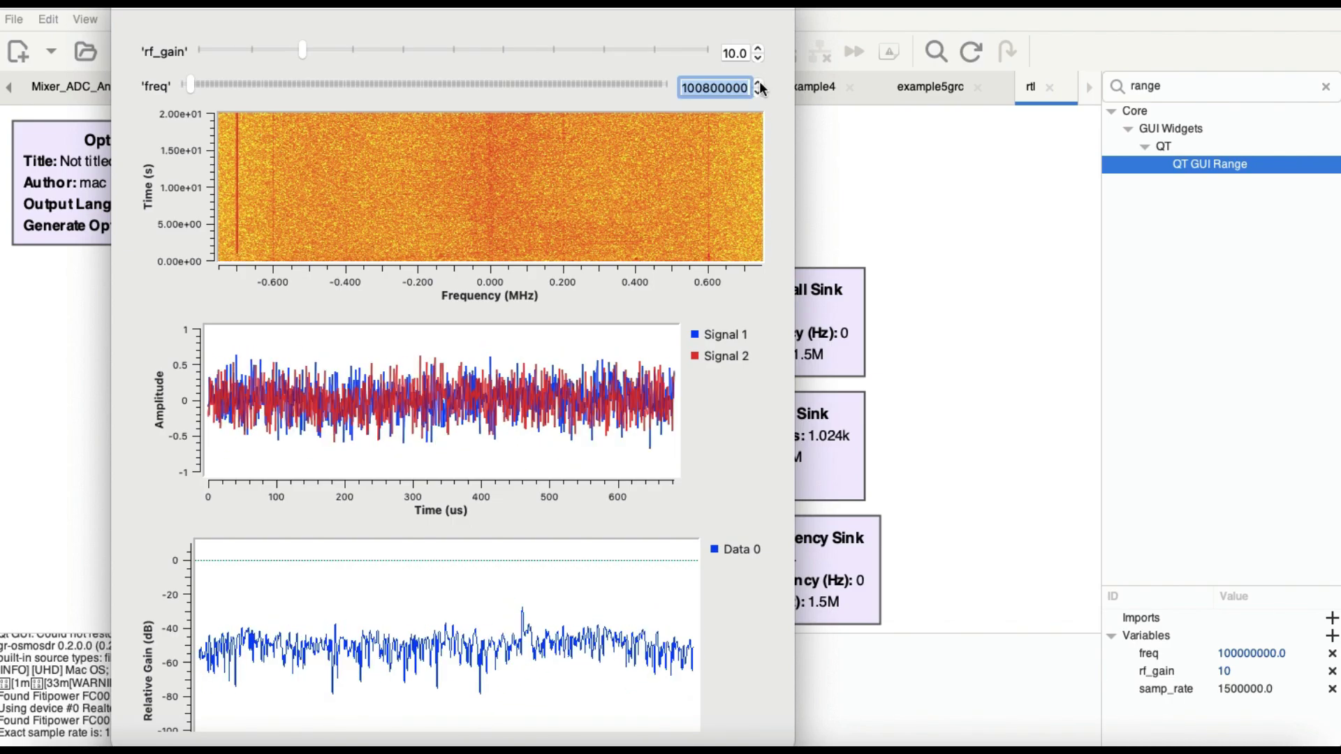
pyautogui.click(759, 83)
pyautogui.scroll(-7, 684, 459)
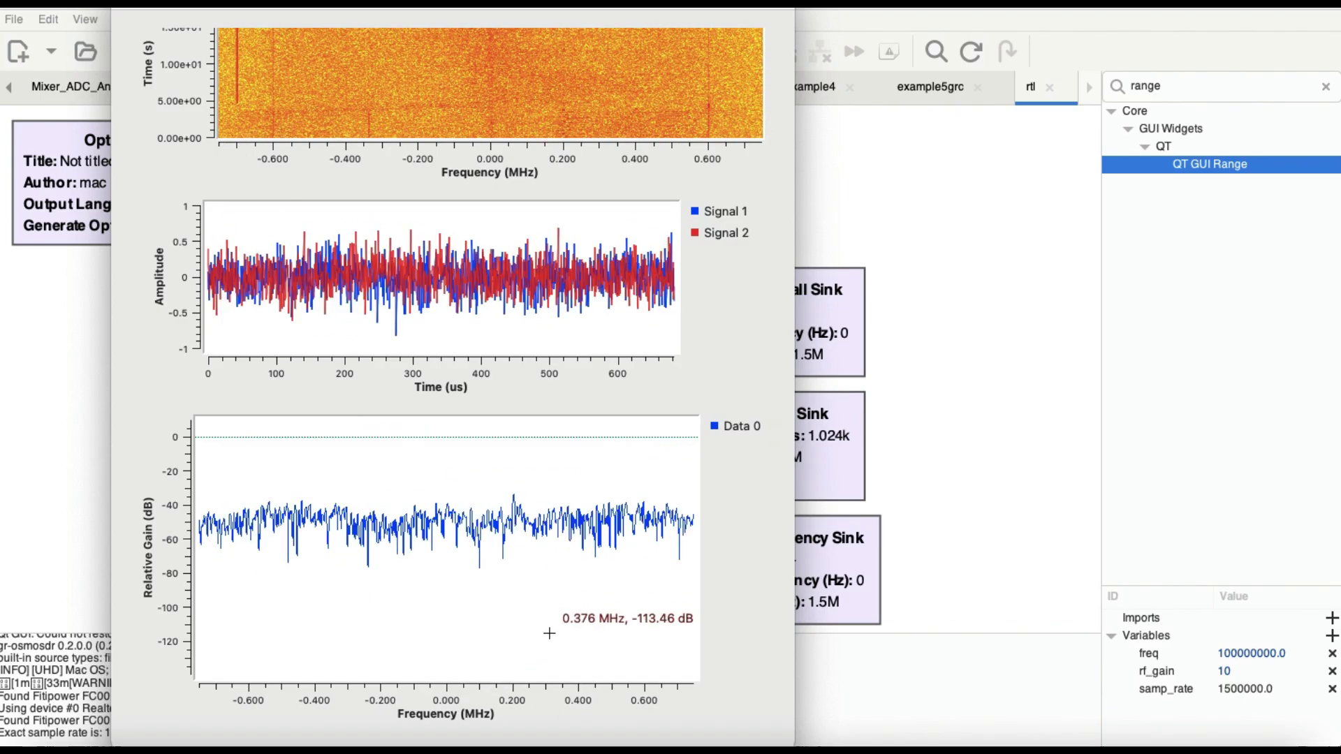
pyautogui.click(120, 7)
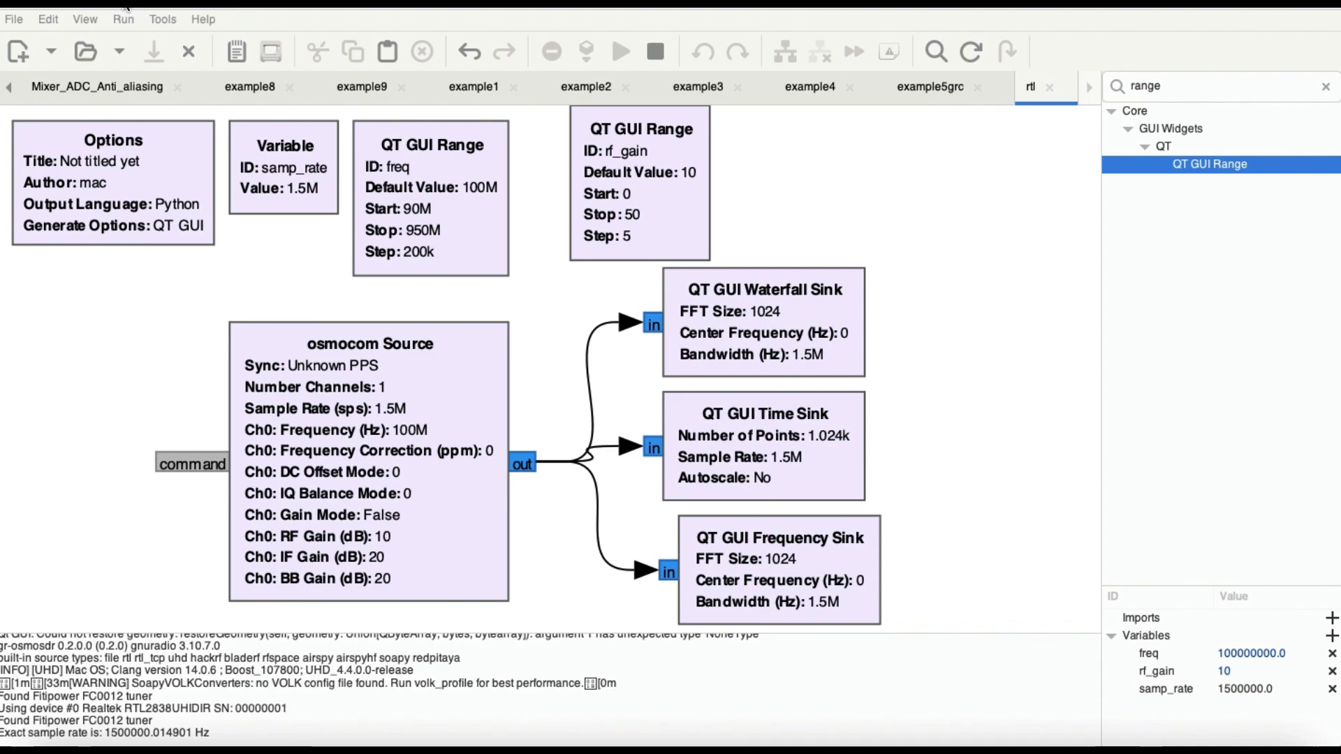
# Set the QT GUI Frequency Sink's center frequency to the variable freq and accept the properties
pyautogui.doubleClick(764, 538)
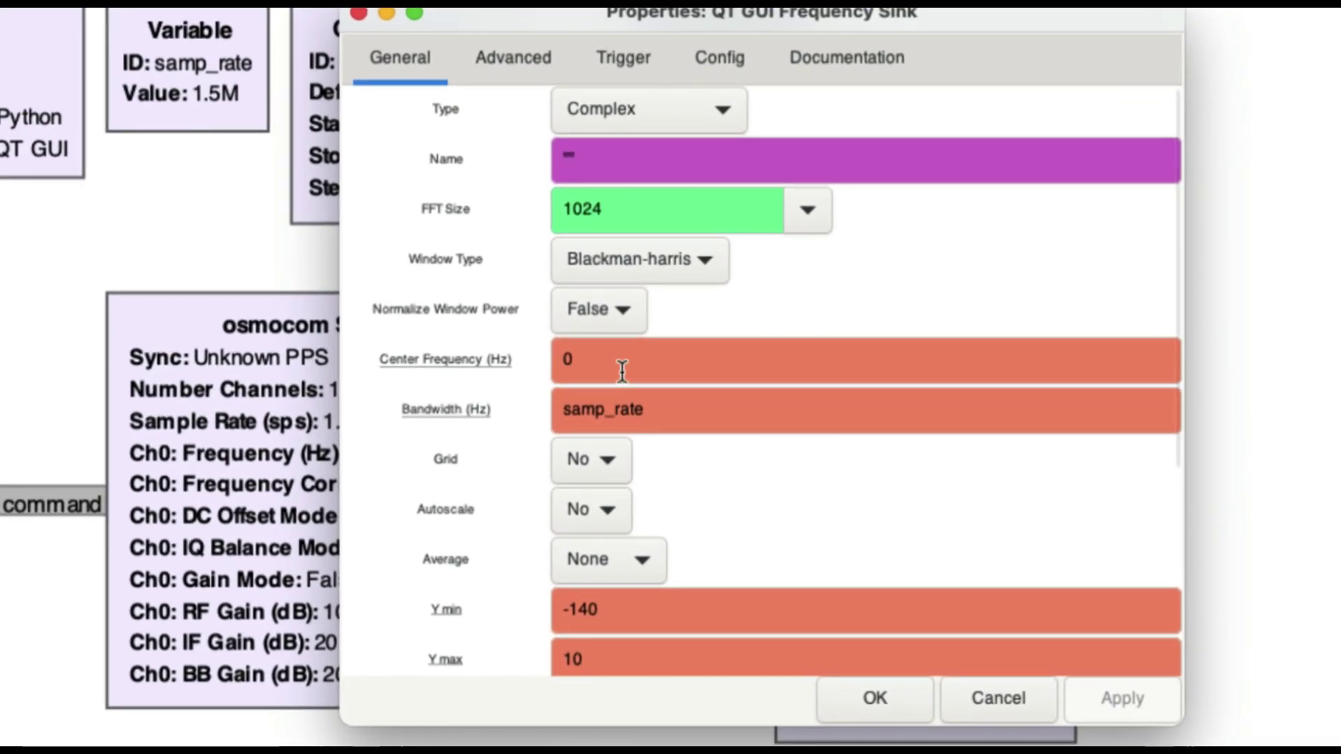
pyautogui.doubleClick(619, 363)
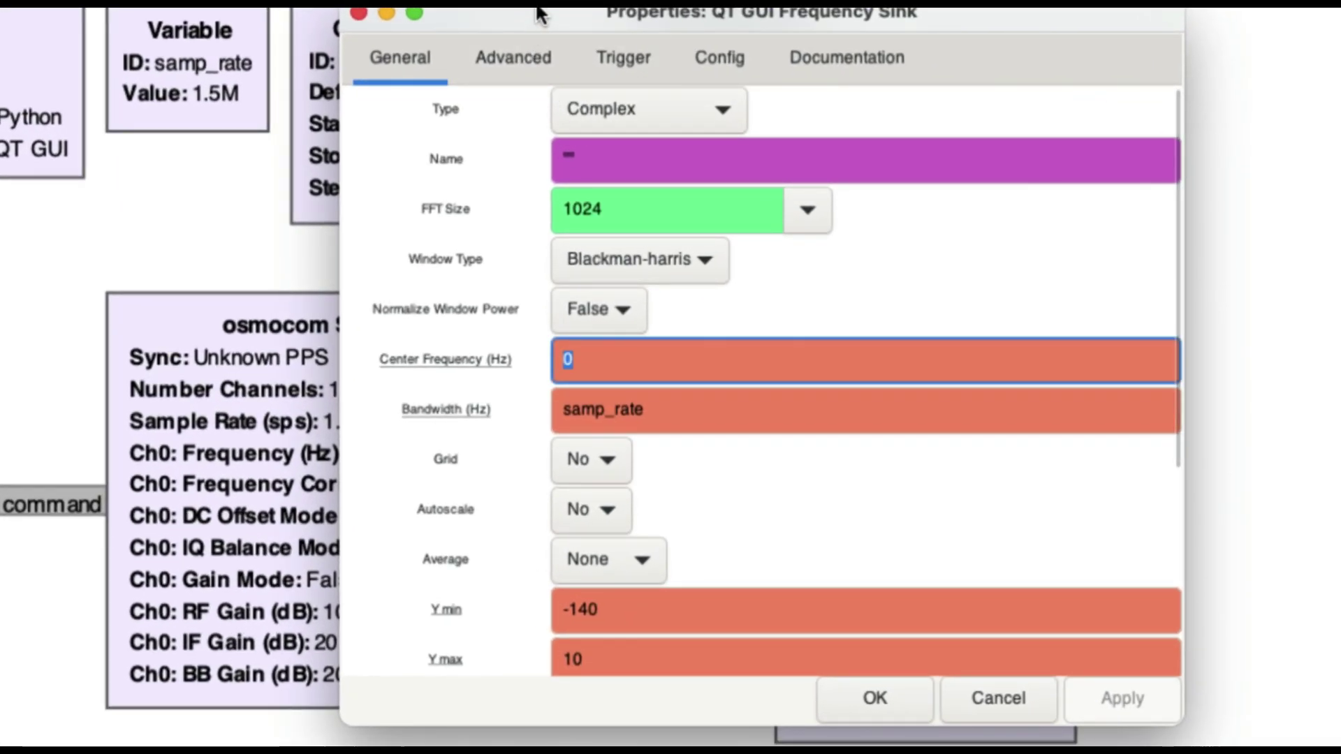
pyautogui.moveTo(538, 13); pyautogui.dragTo(765, 35)
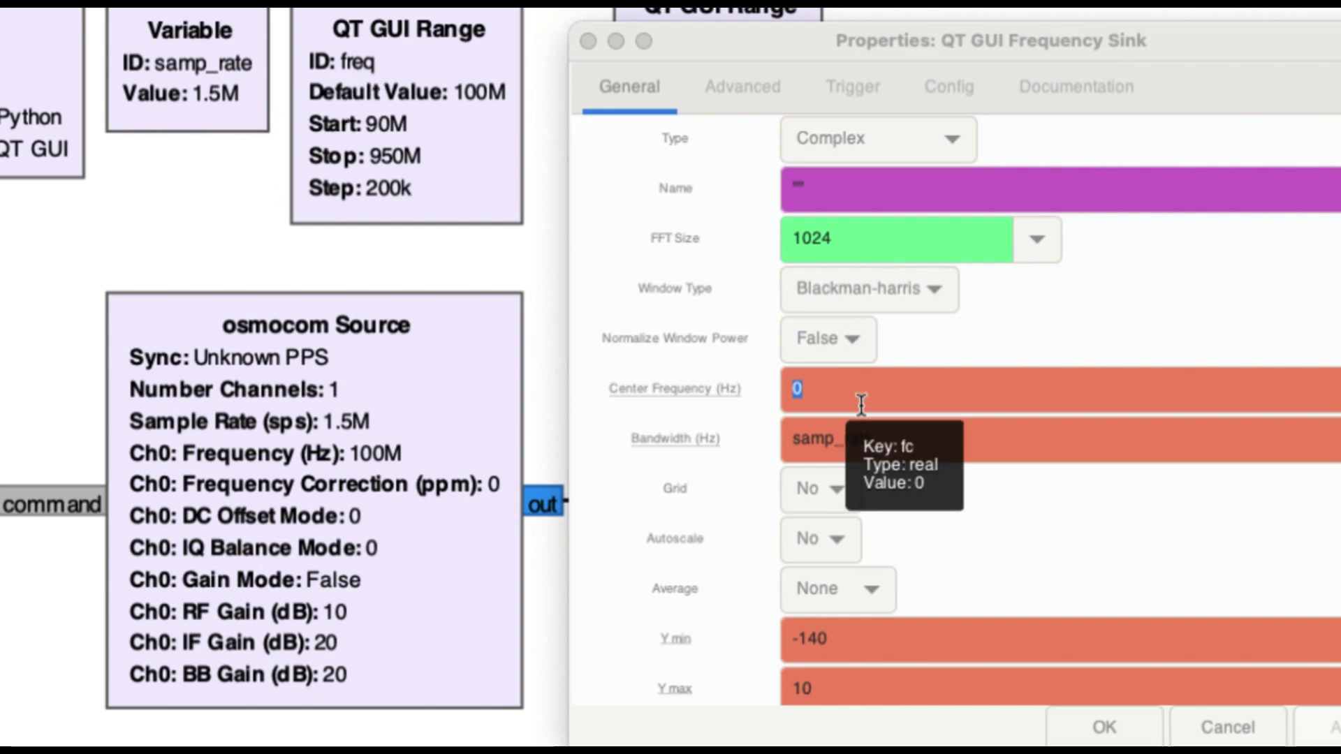
pyautogui.write('freq')
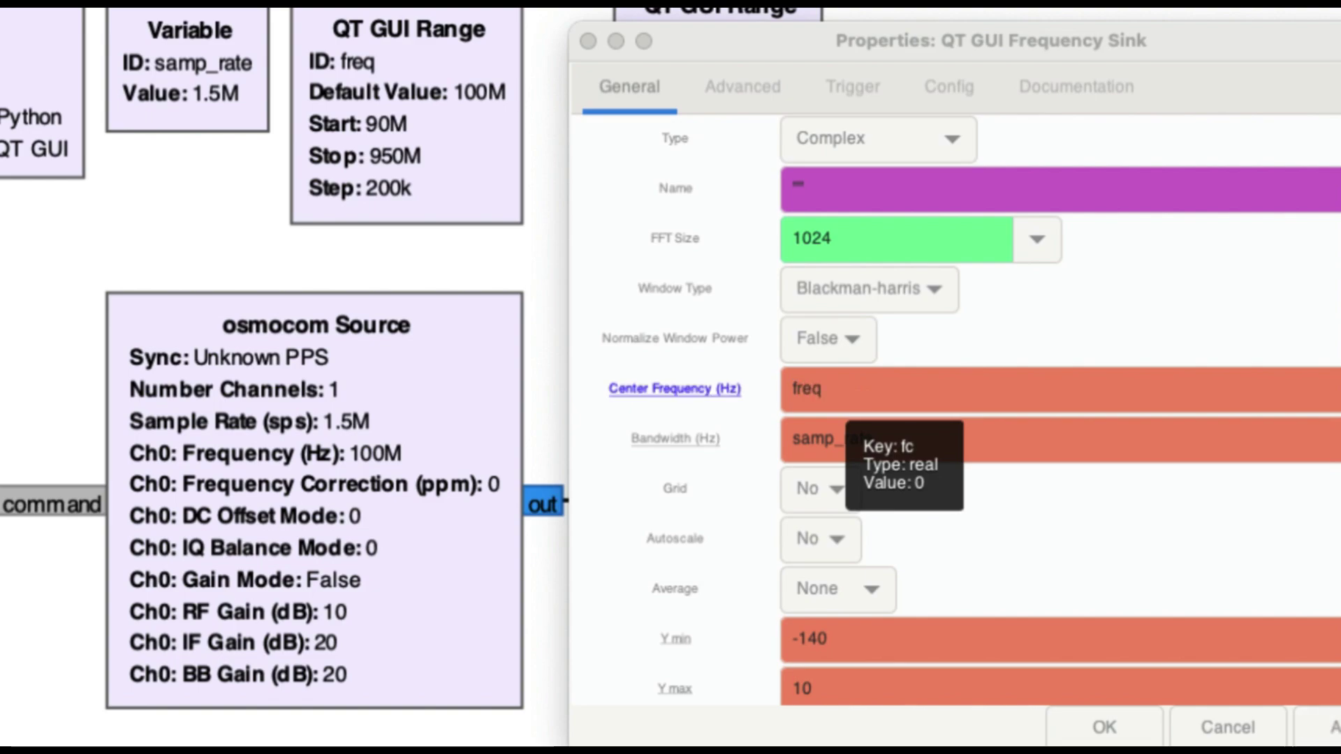
pyautogui.click(1106, 733)
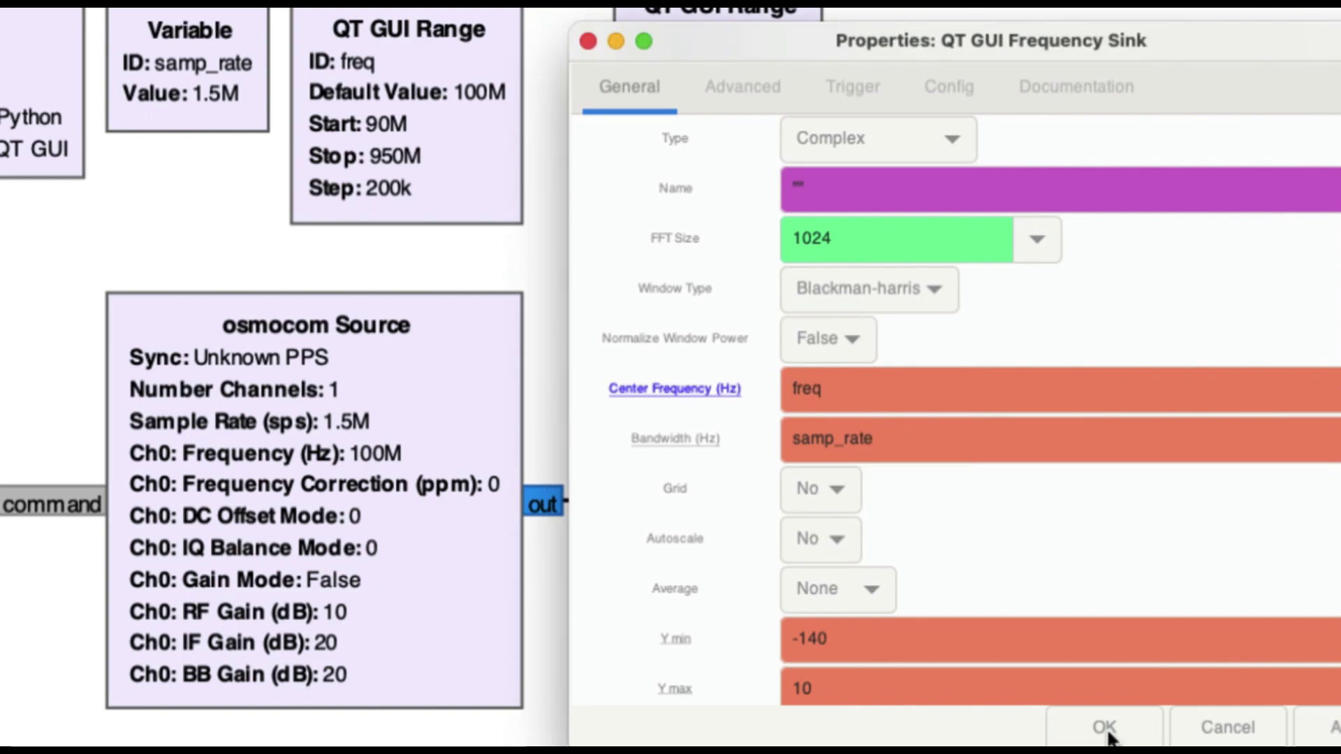
pyautogui.click(1106, 732)
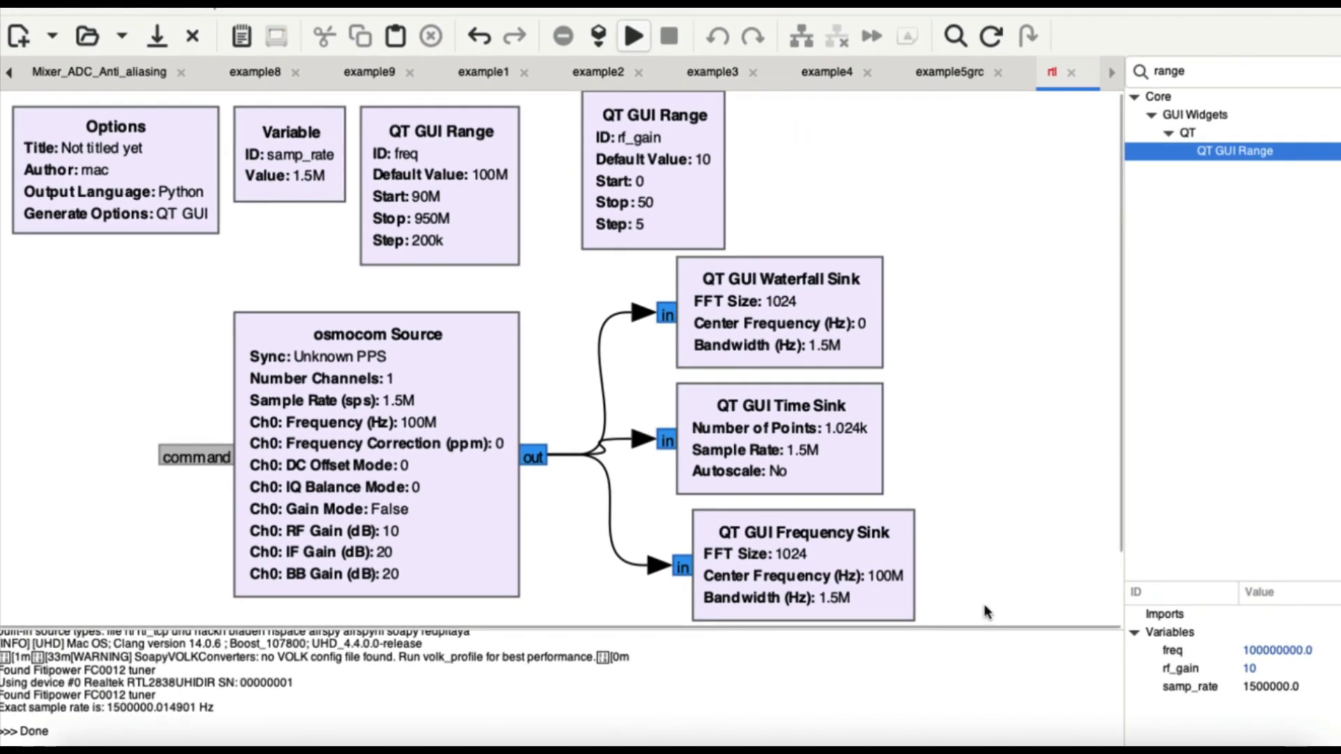
# Move the osmocom Source and its three connected sinks together toward the canvas's left edge
pyautogui.moveTo(986, 609); pyautogui.dragTo(246, 260)
pyautogui.moveTo(356, 349); pyautogui.dragTo(198, 351)
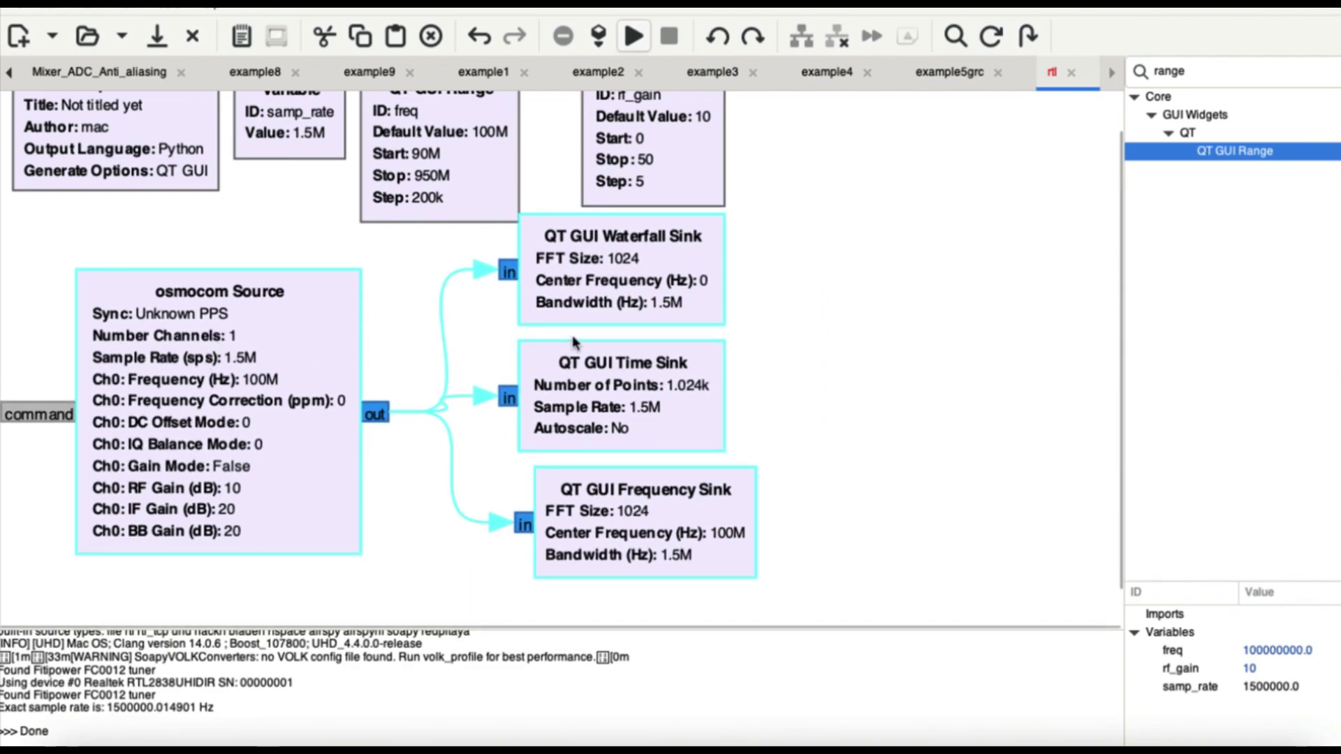
pyautogui.click(847, 433)
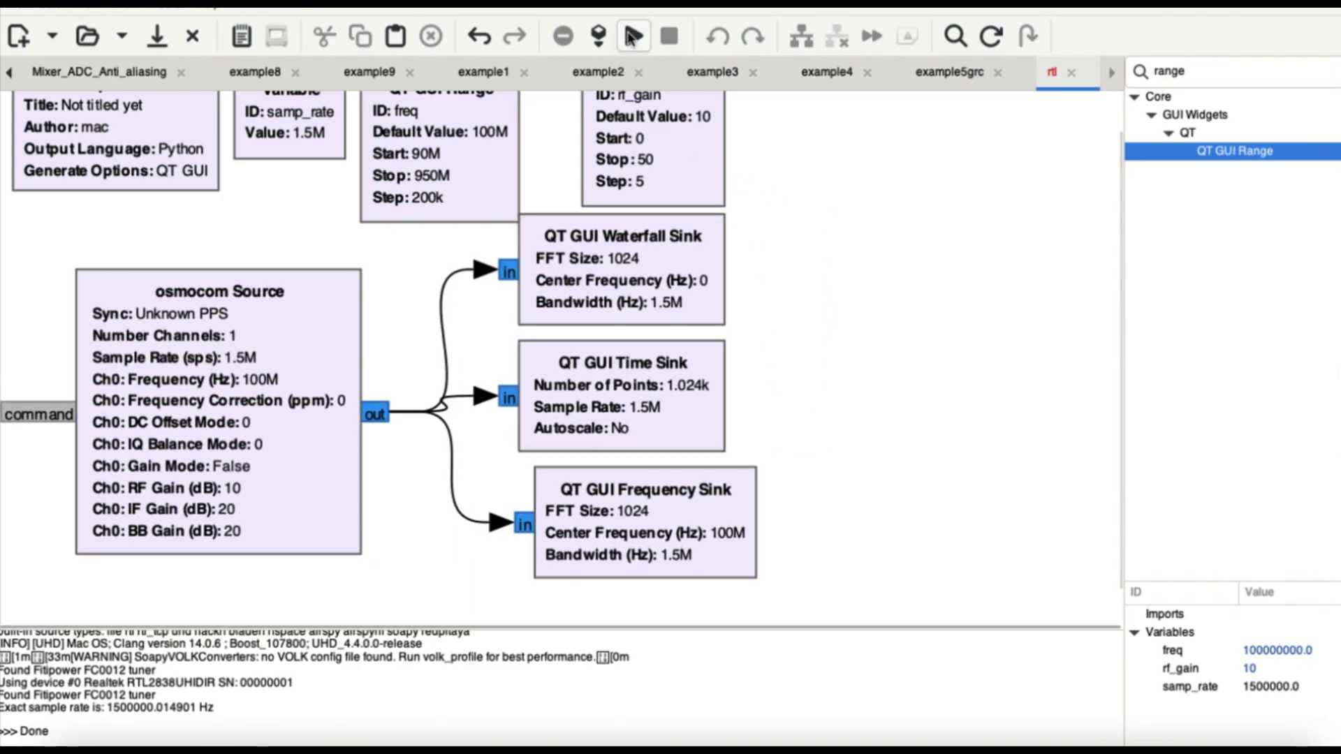
# Run the flowgraph again, move its output window off the osmocom Source and check the frequency plot's axis
pyautogui.press('F6')
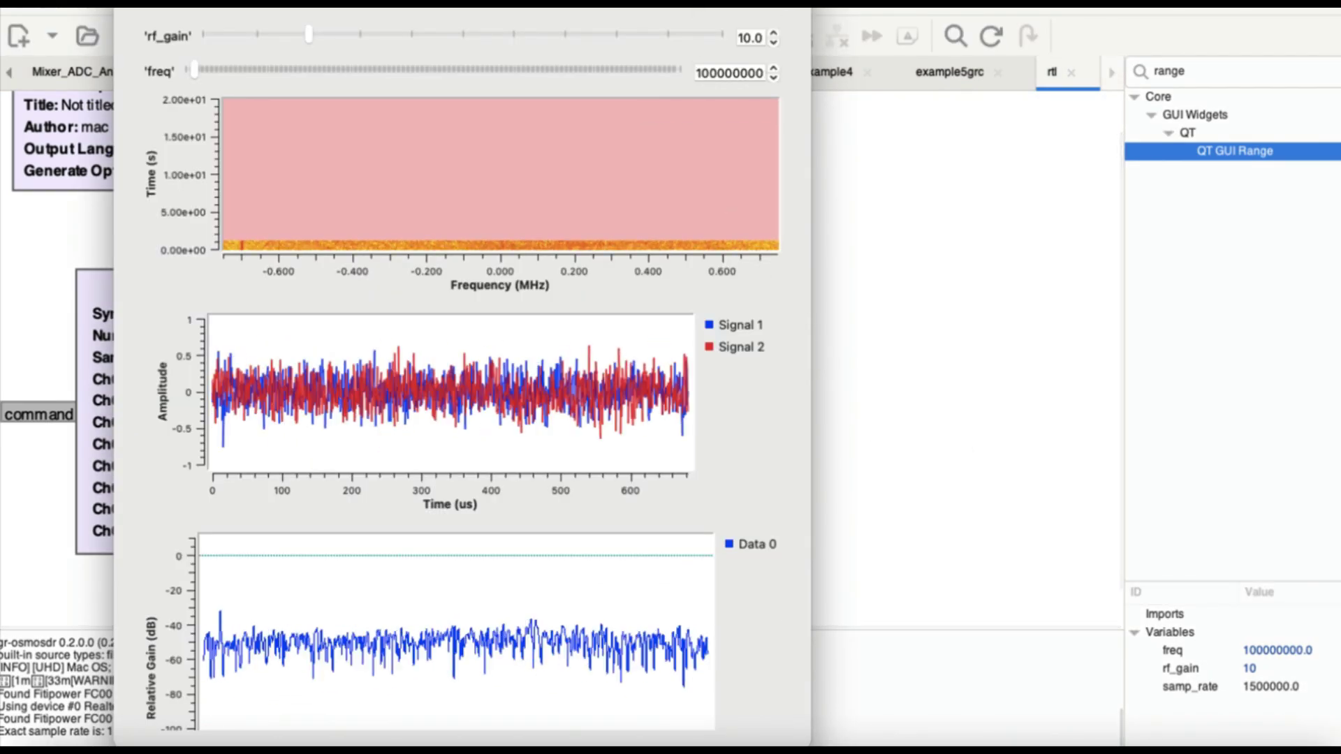
pyautogui.moveTo(462, 7); pyautogui.dragTo(927, 25)
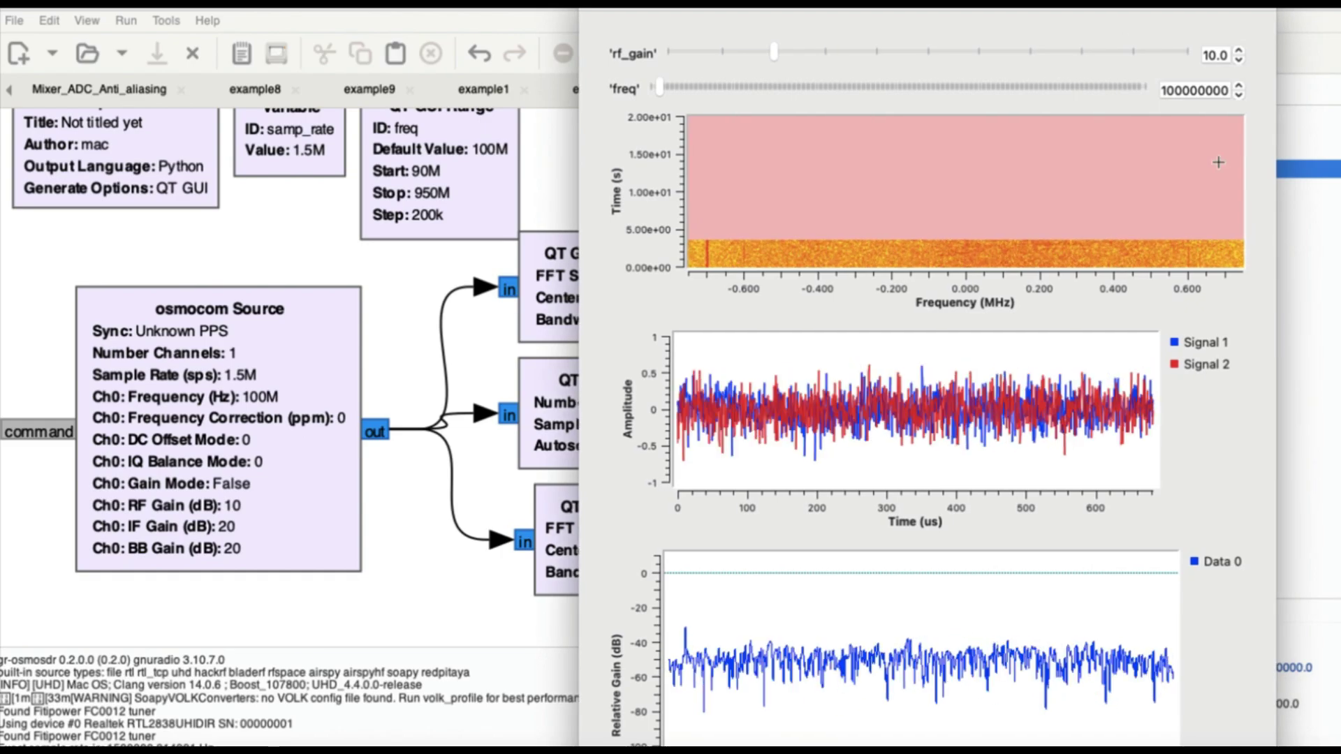
pyautogui.scroll(-5, 1233, 421)
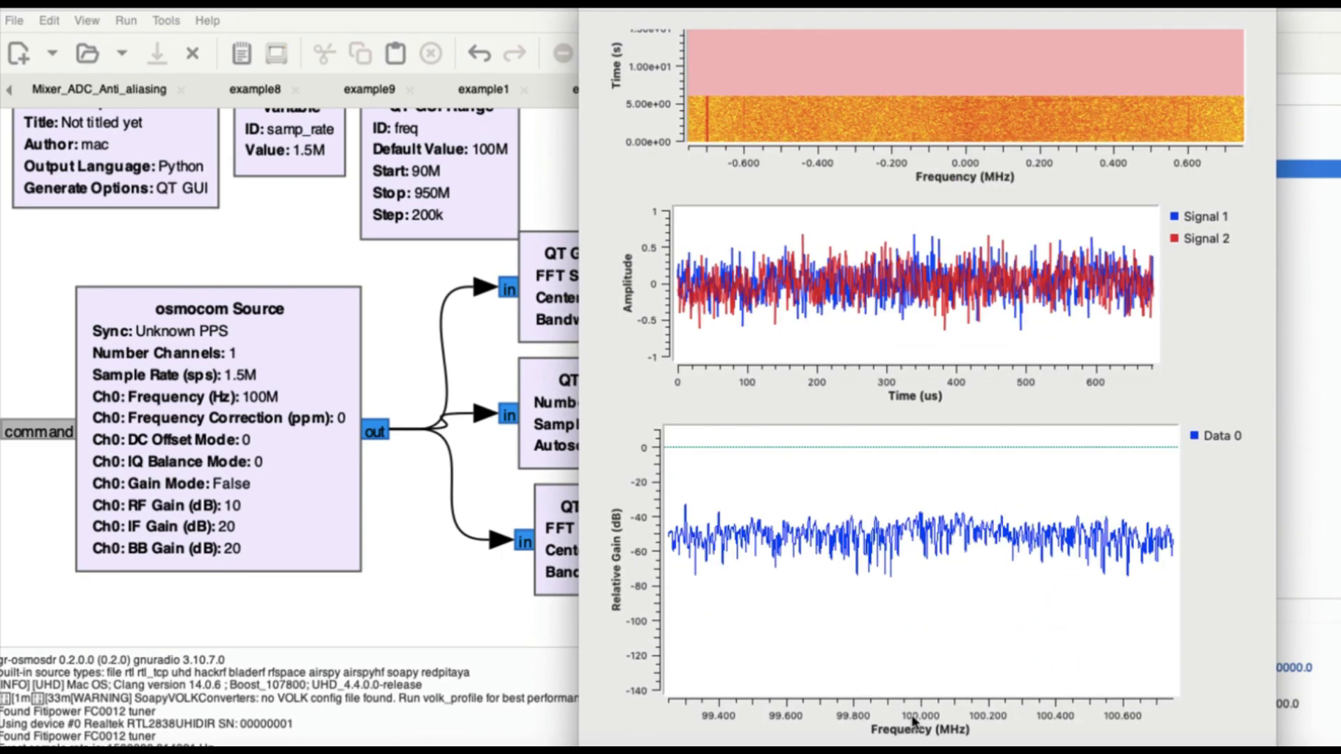
pyautogui.moveTo(932, 513)
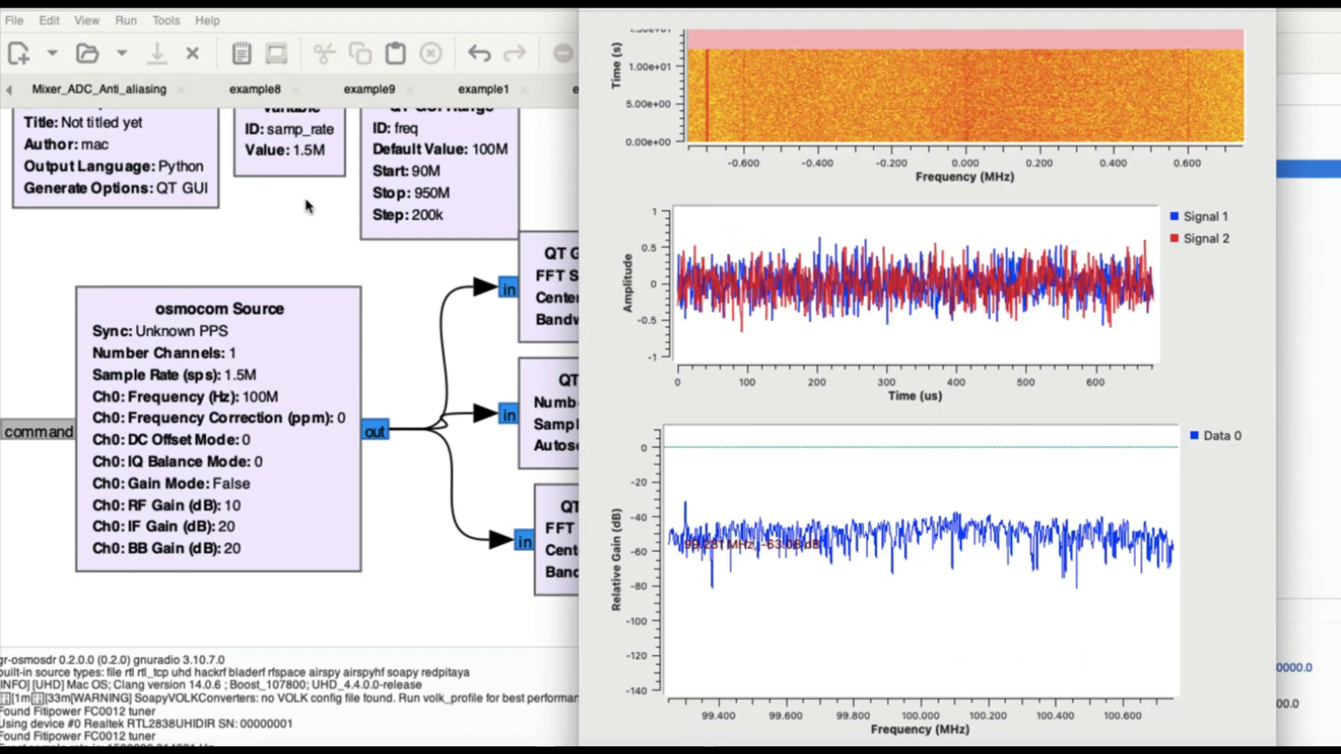
# Set the RF gain to 15 and the frequency to 100.2 MHz, and examine the peak in the frequency plot
pyautogui.scroll(2, 1090, 314)
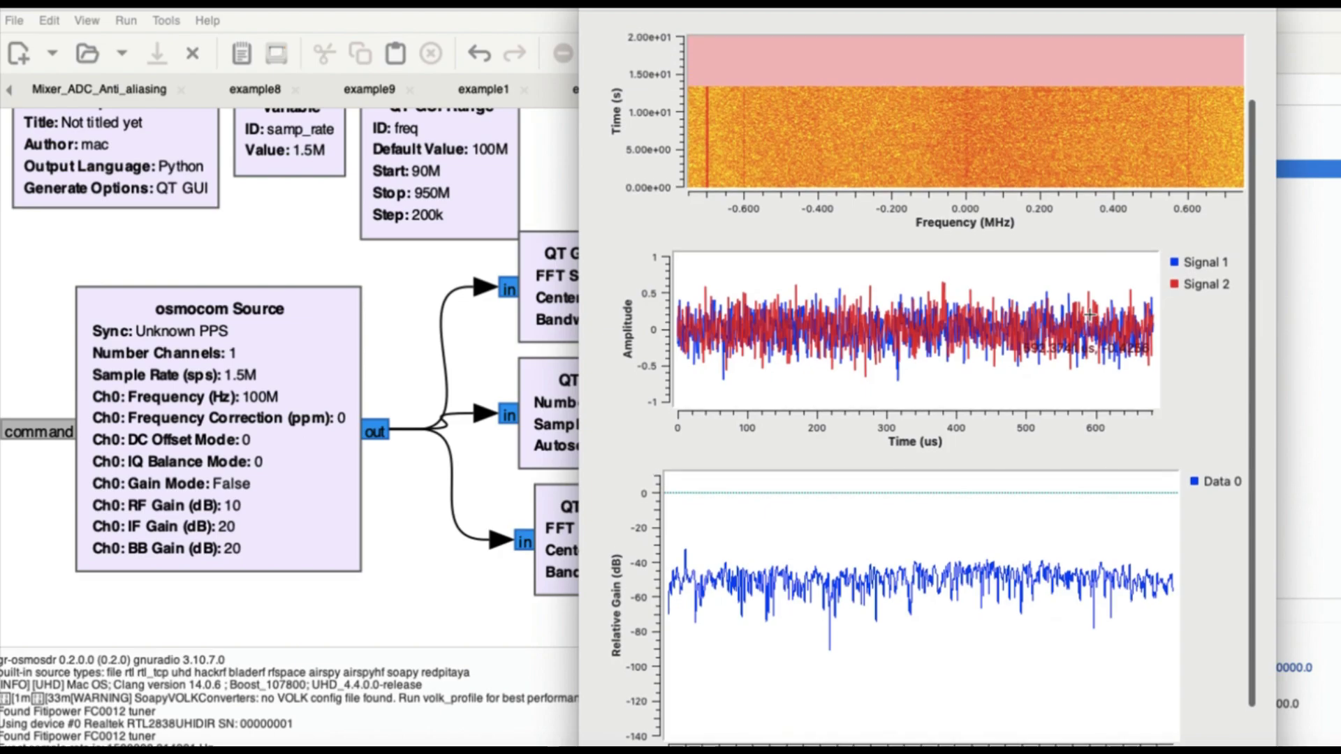
pyautogui.scroll(3, 1090, 314)
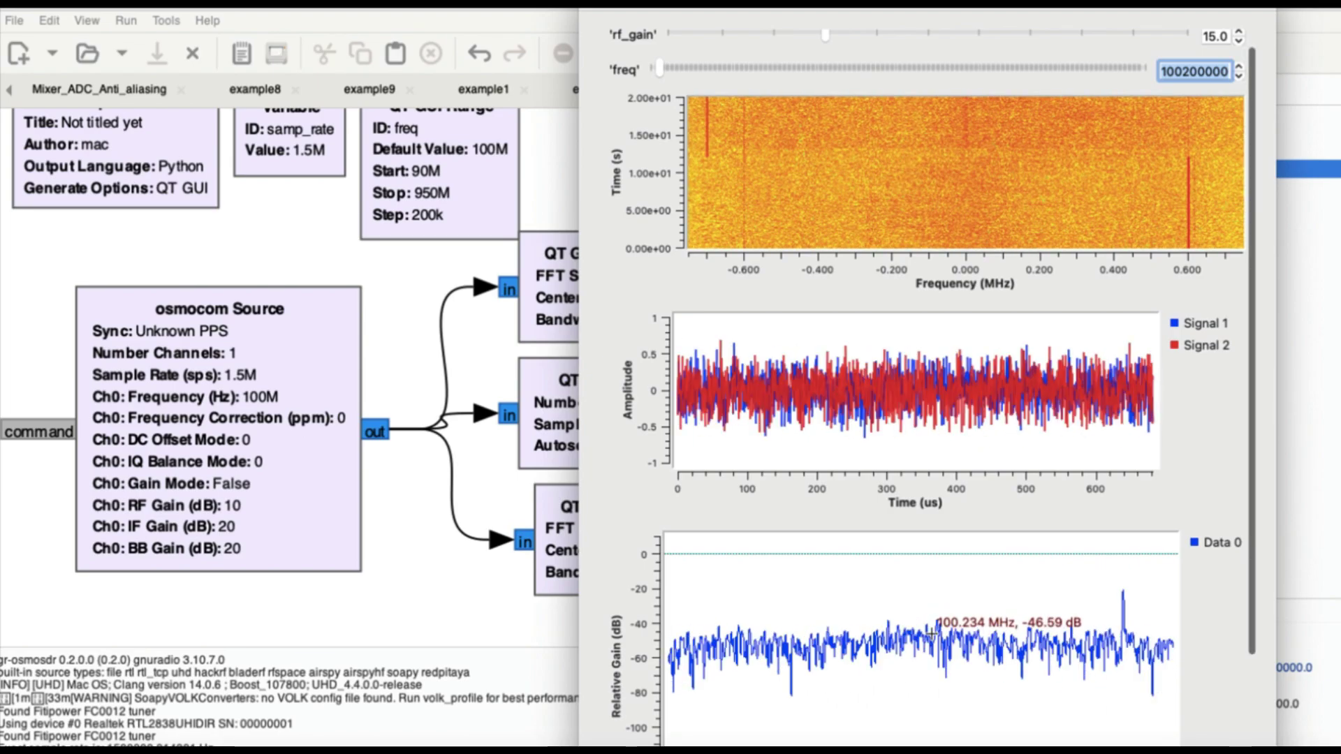
pyautogui.scroll(-3, 934, 633)
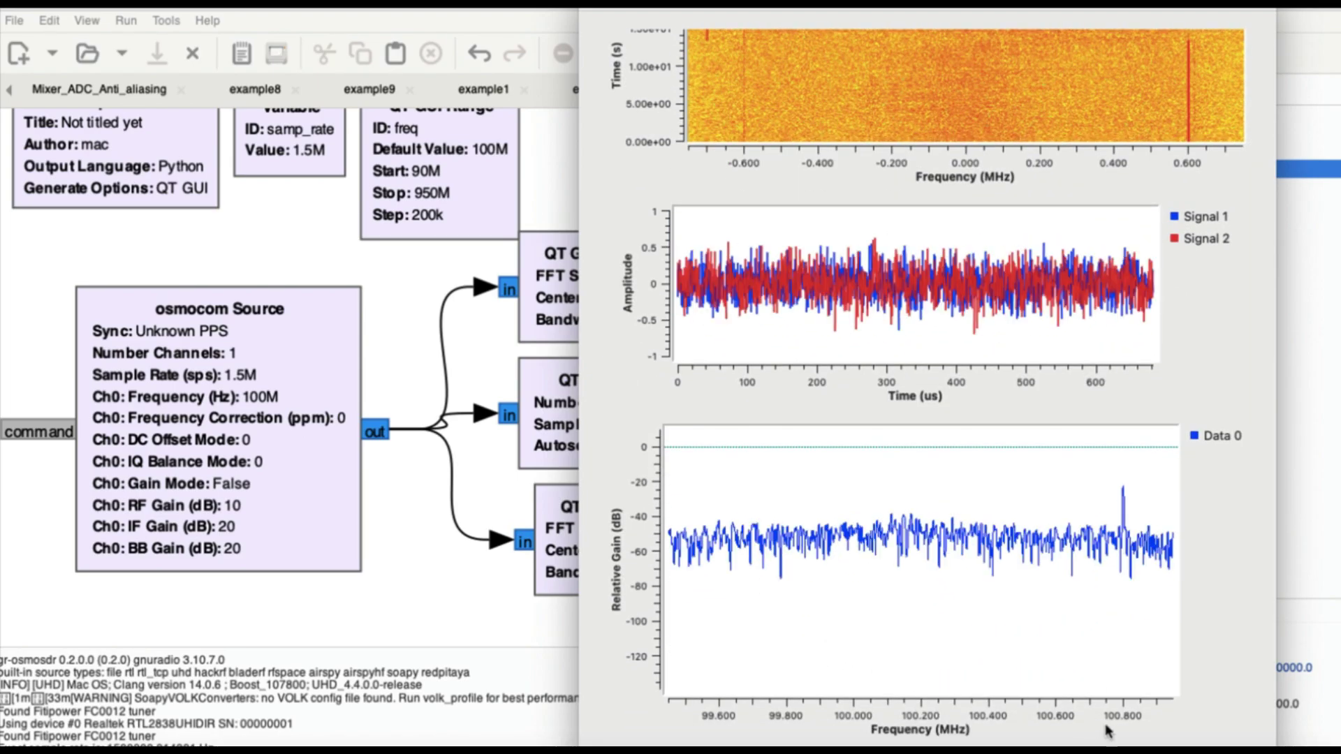
pyautogui.moveTo(1137, 494)
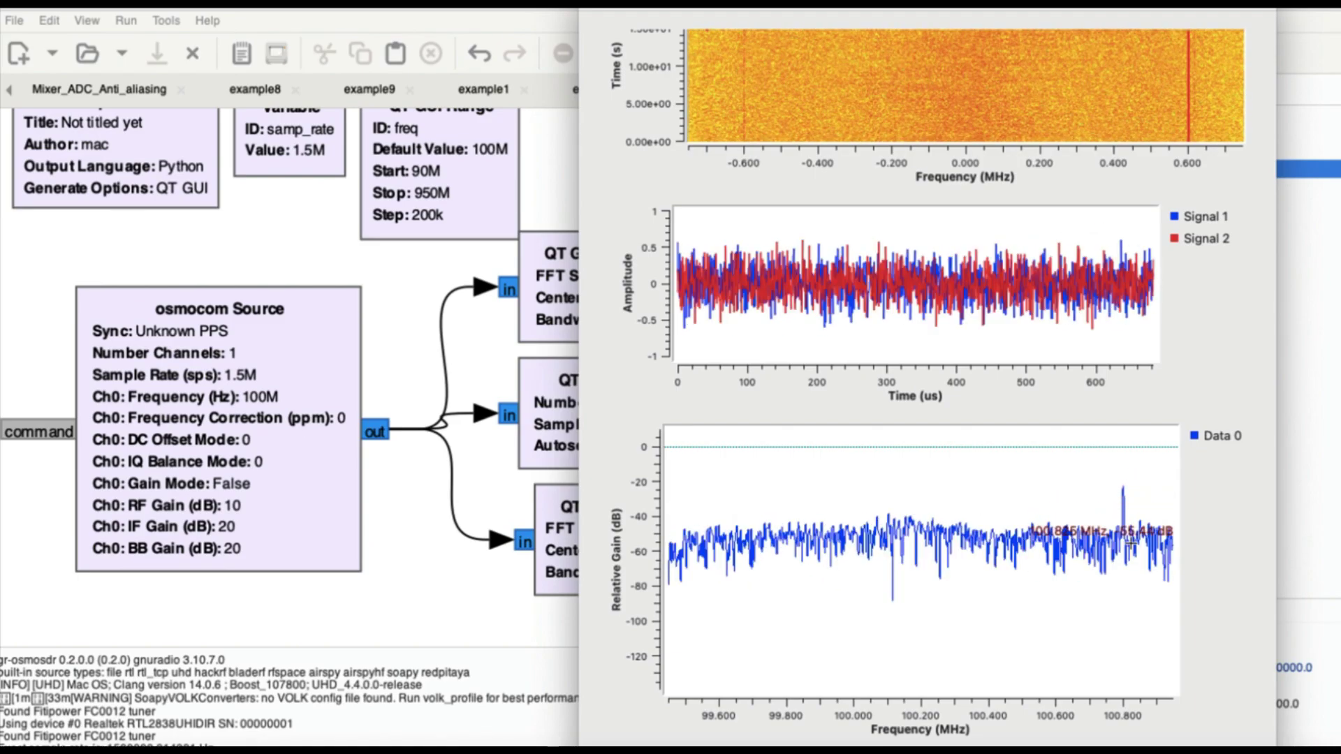
pyautogui.scroll(4, 1248, 385)
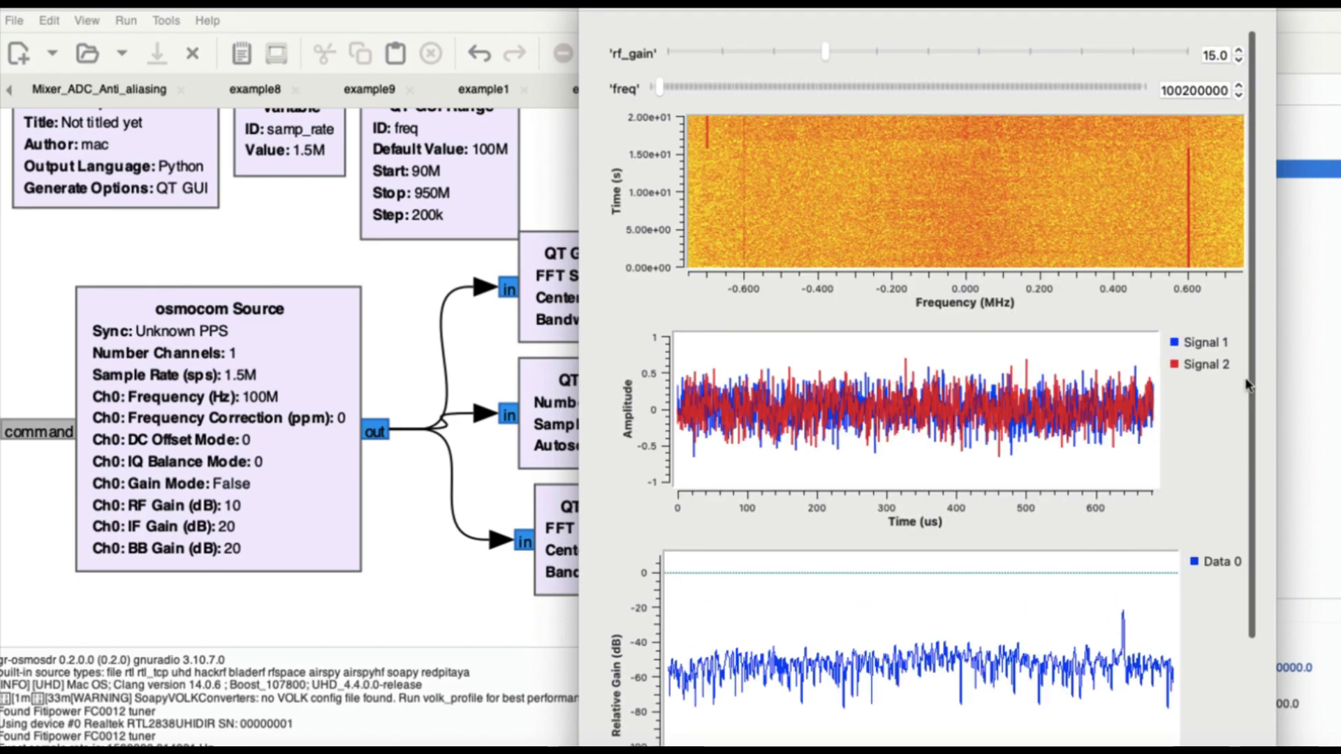
# Raise the frequency from 100.4 to 100.8 MHz in the output window and examine the waterfall and frequency plots
pyautogui.moveTo(1201, 149)
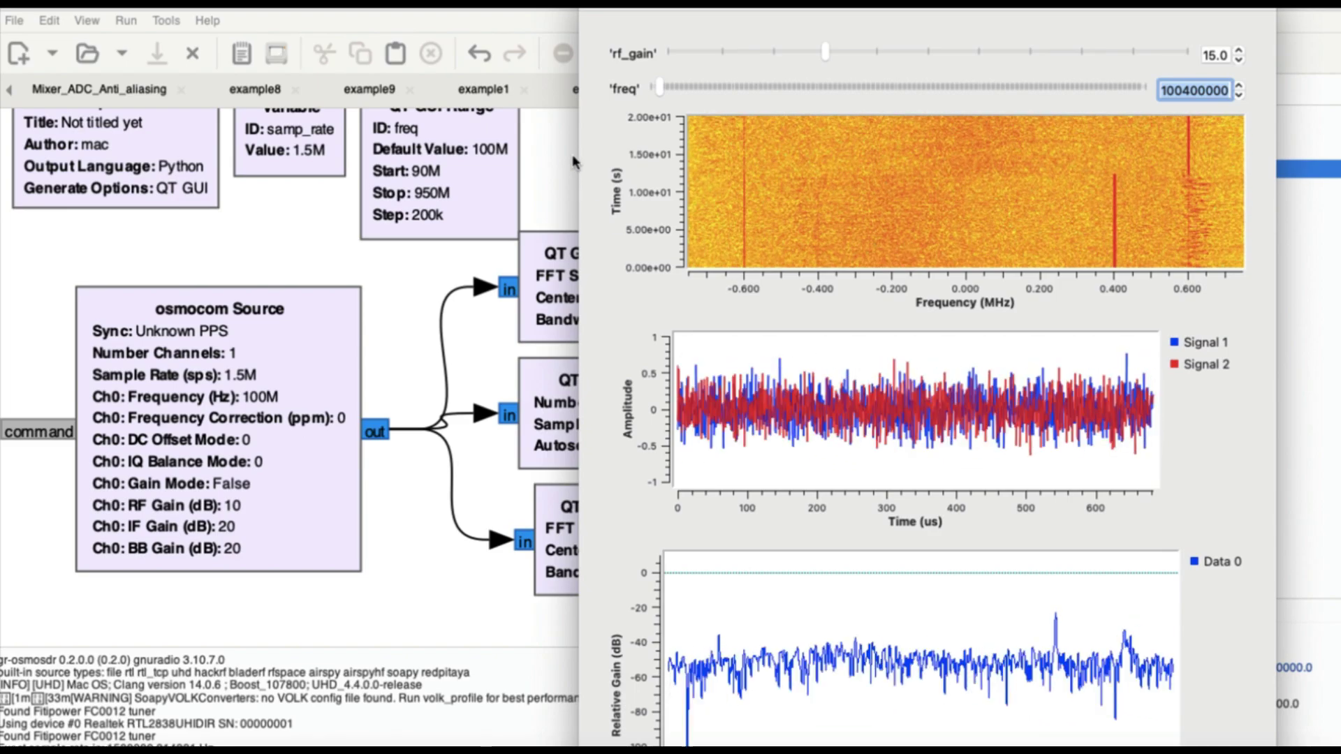
pyautogui.click(1240, 86)
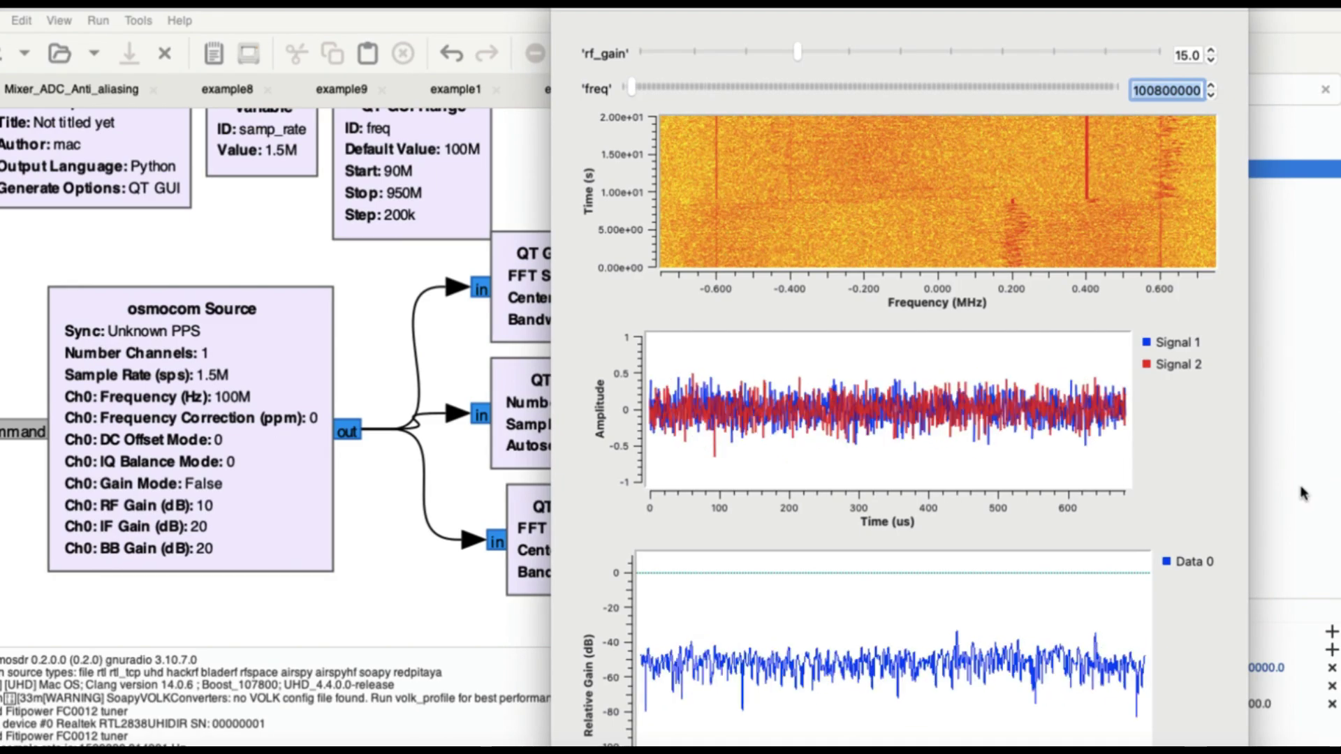
pyautogui.scroll(-5, 1209, 612)
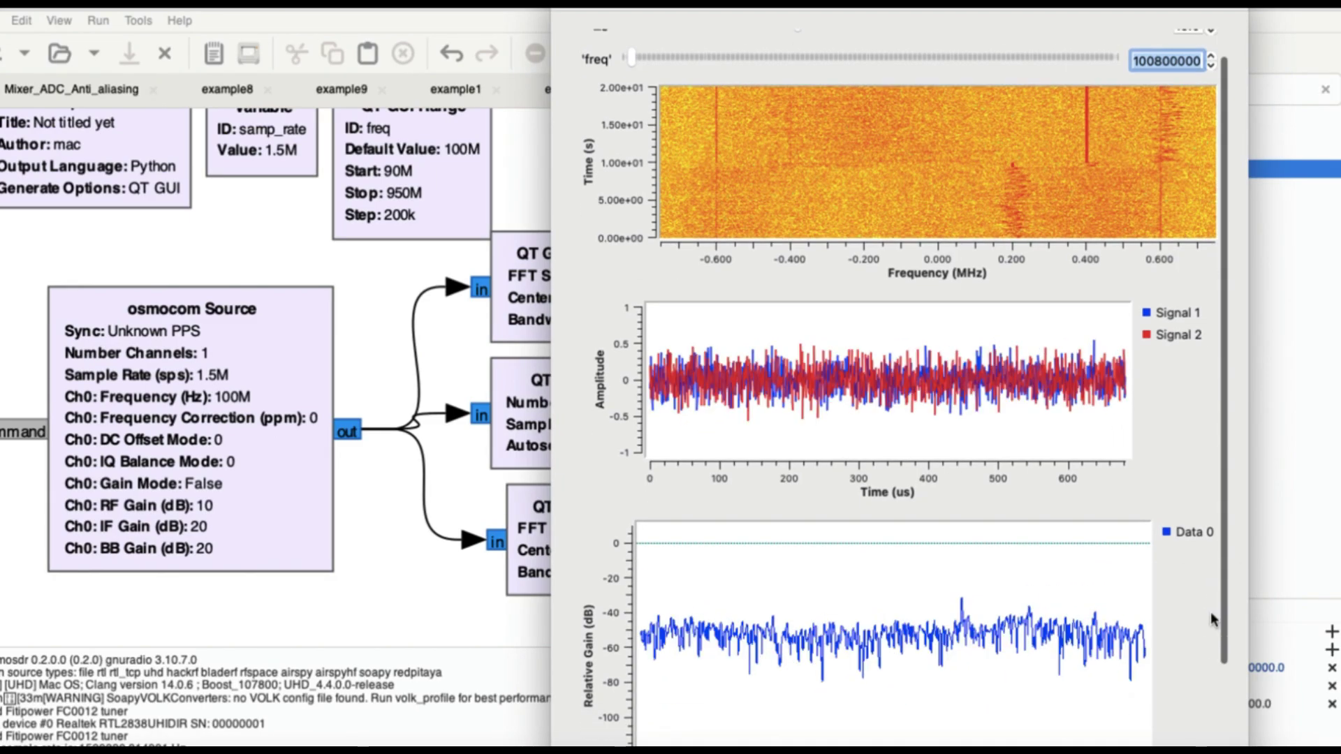
pyautogui.scroll(-2, 1073, 523)
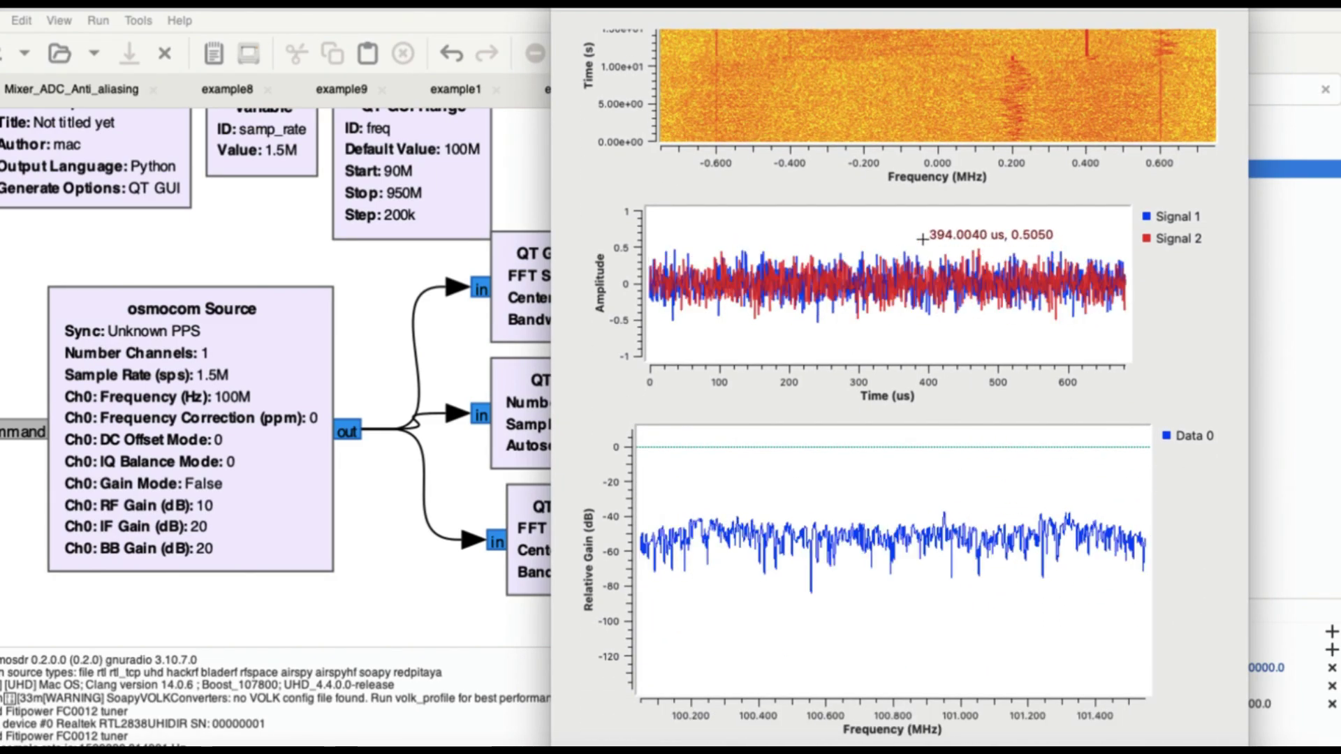
pyautogui.scroll(4, 1125, 353)
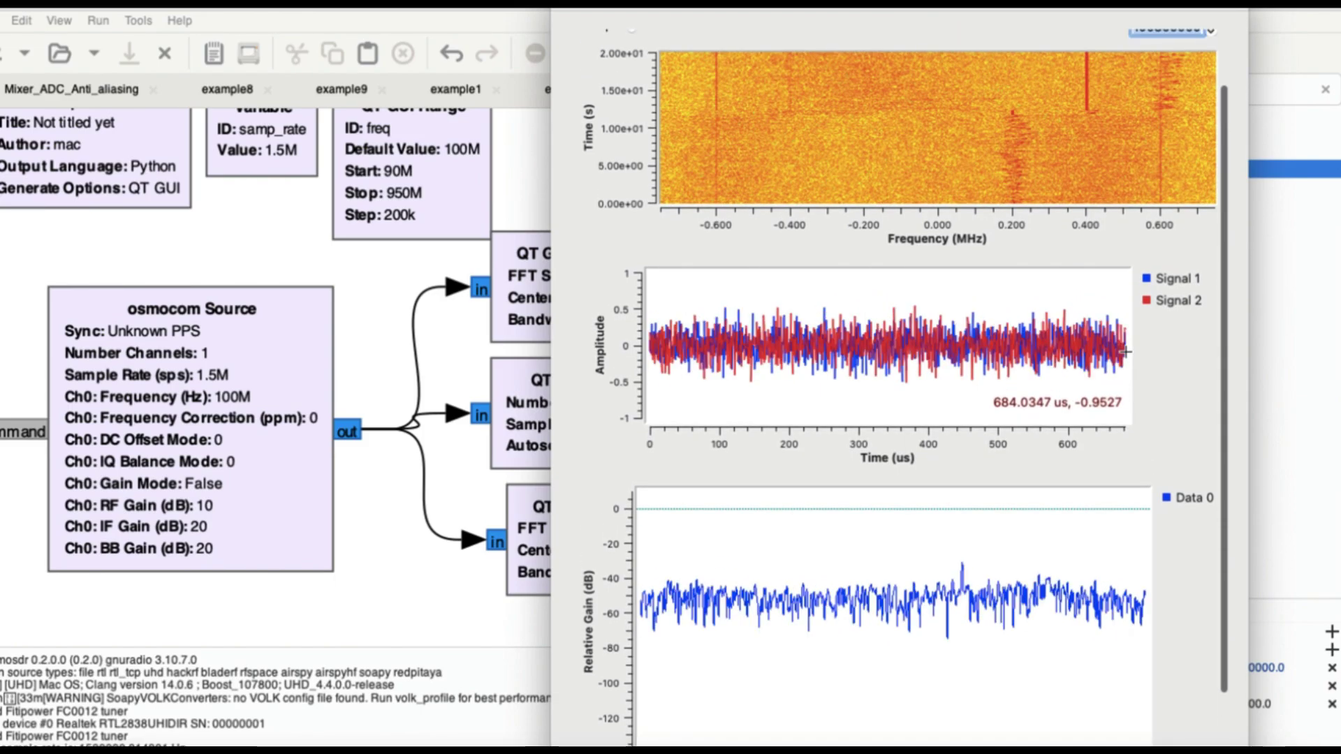
pyautogui.scroll(3, 1124, 353)
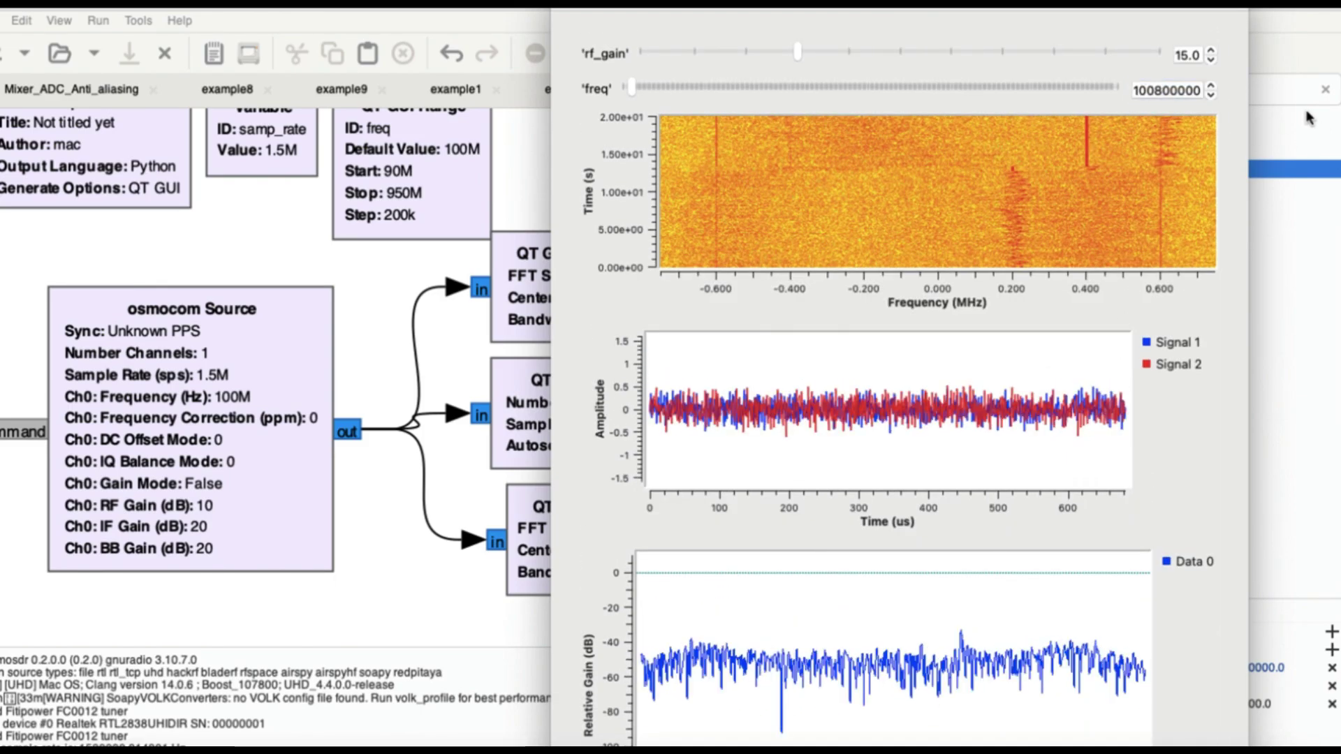
# Scan the frequency upward through 102.4 MHz to 103.4 MHz, inspecting the signals in the waterfall and frequency plots
pyautogui.click(1210, 85)
pyautogui.click(1210, 85)
pyautogui.click(1211, 85)
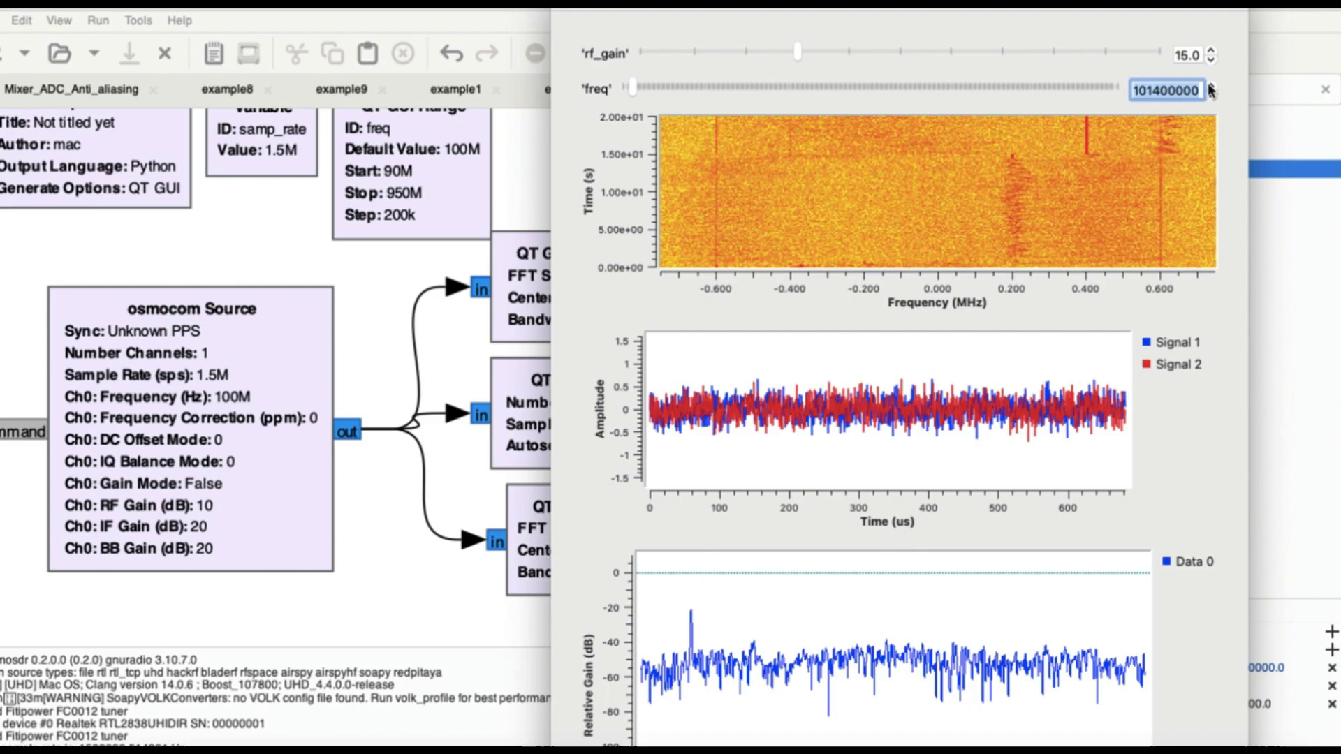
pyautogui.click(1211, 85)
pyautogui.click(1211, 85)
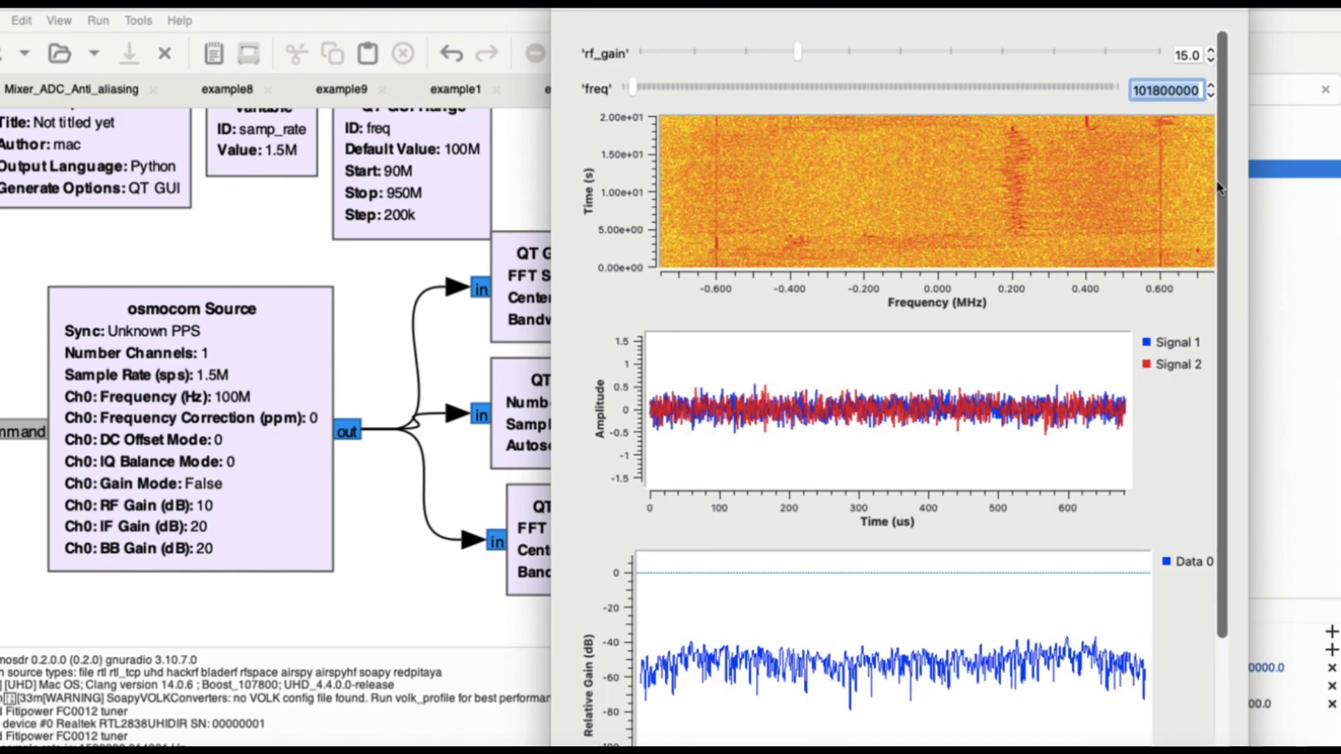
pyautogui.click(1211, 86)
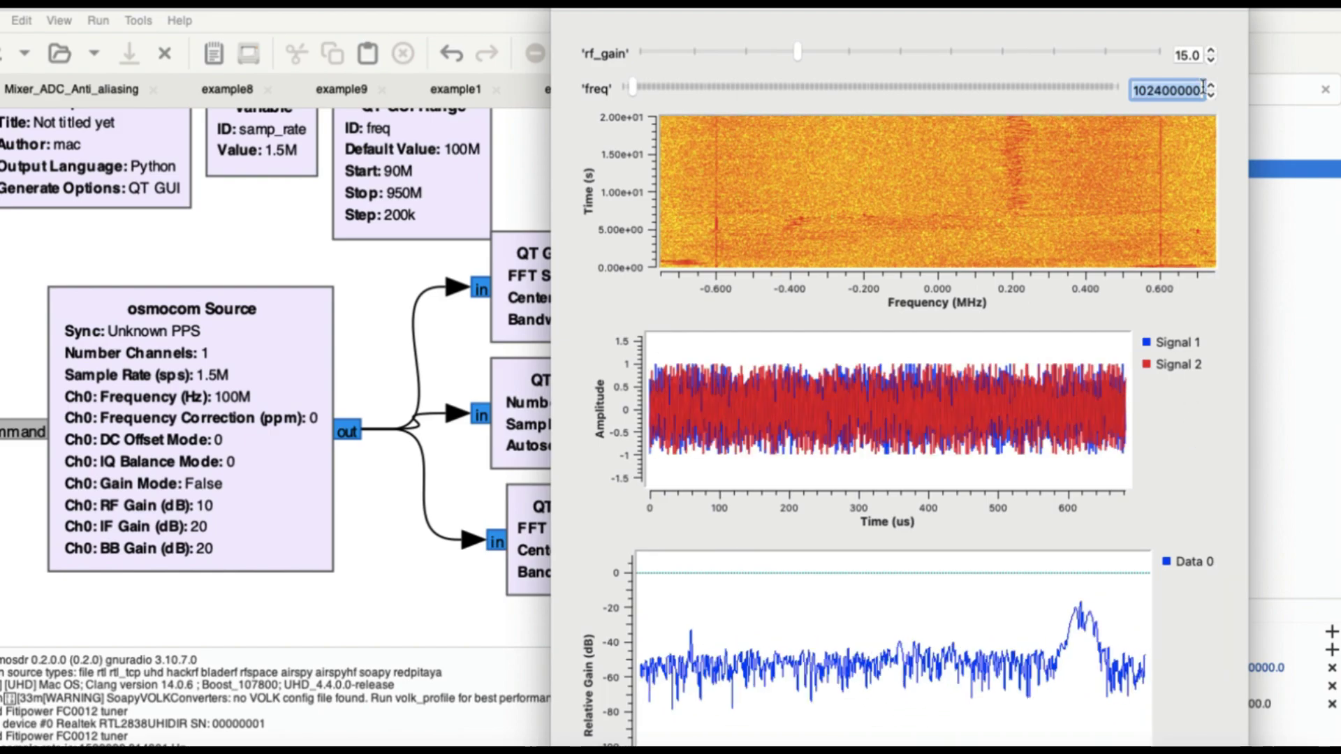
pyautogui.moveTo(1079, 663)
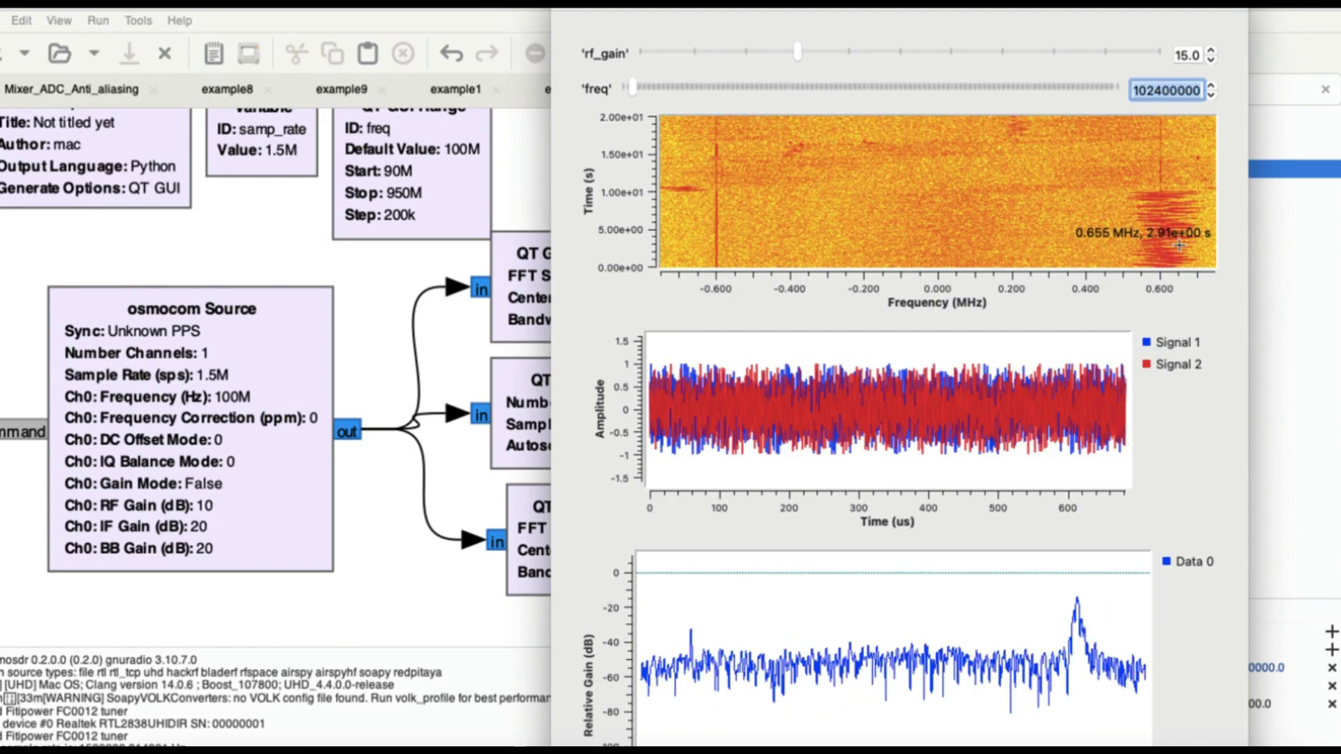
pyautogui.click(1211, 85)
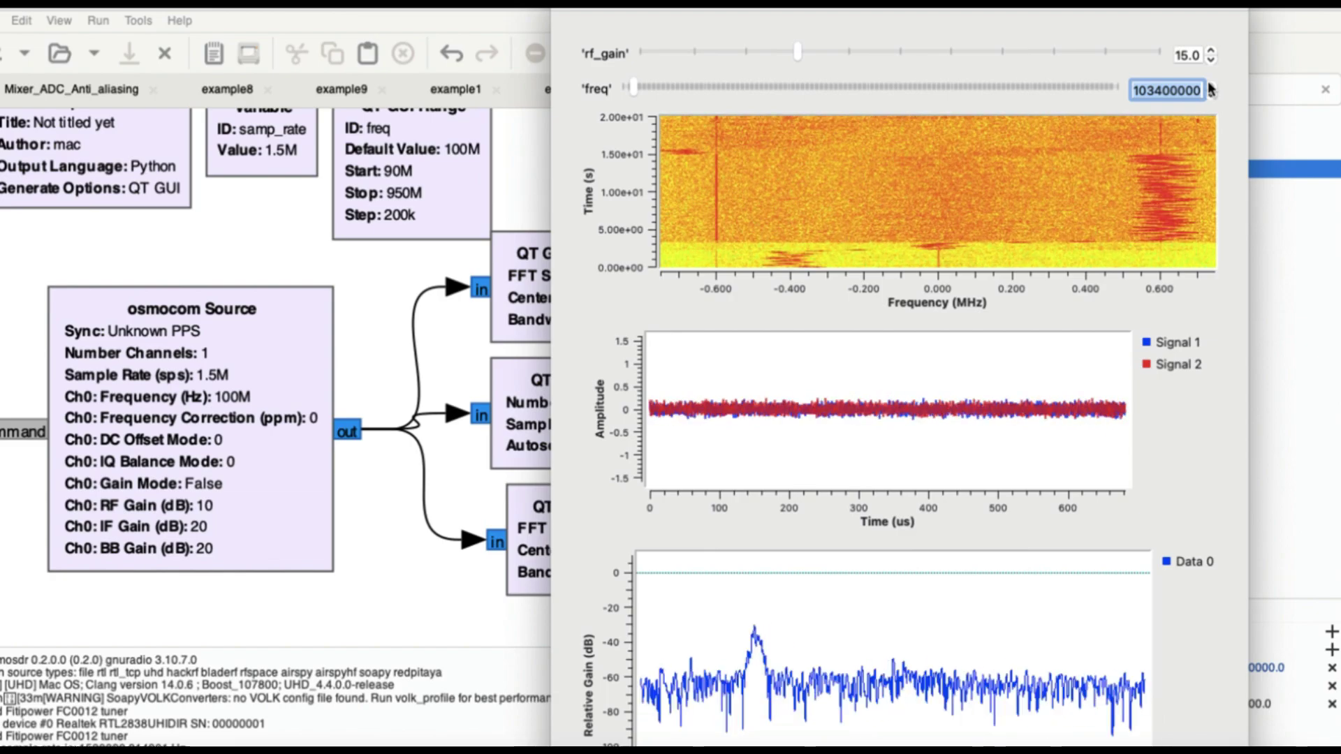
# Tune the running flowgraph to 935.4 MHz by entering 935400000 as the frequency
pyautogui.click(1151, 87)
pyautogui.press('BackSpace')
pyautogui.press('BackSpace')
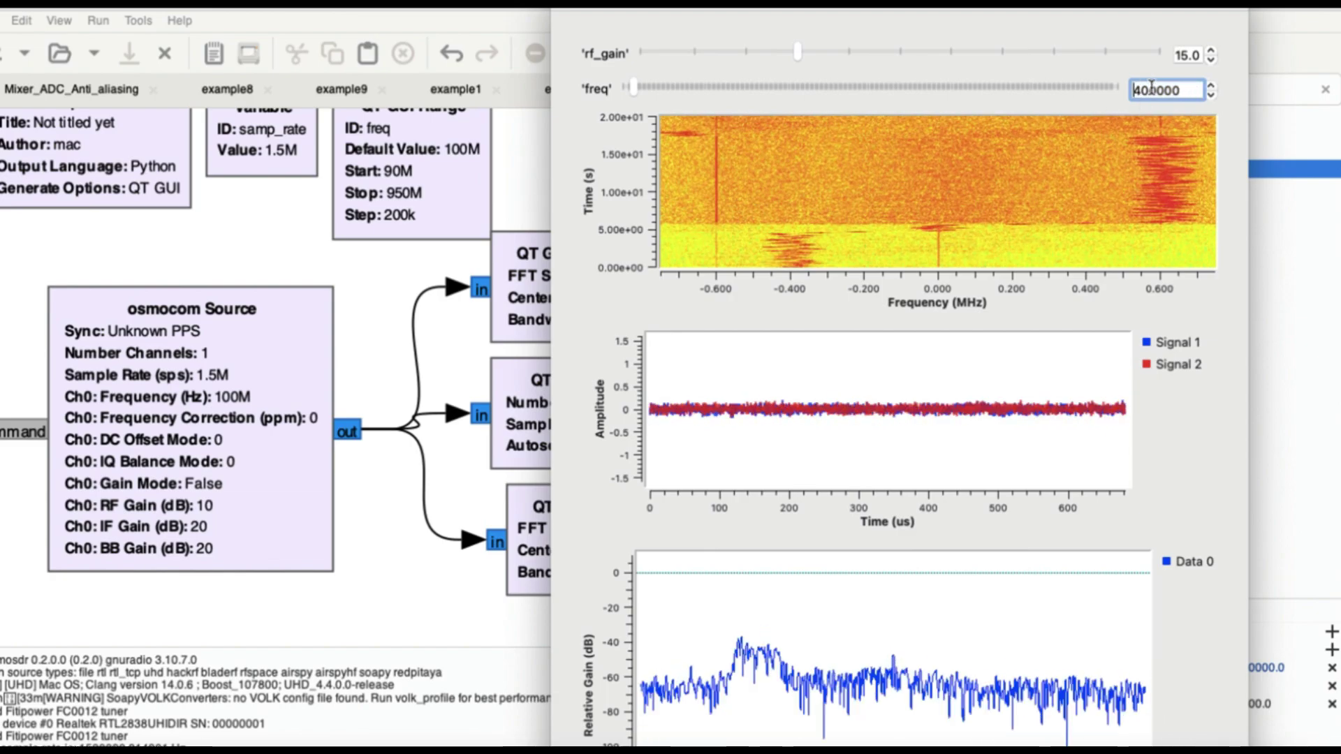
pyautogui.write('934')
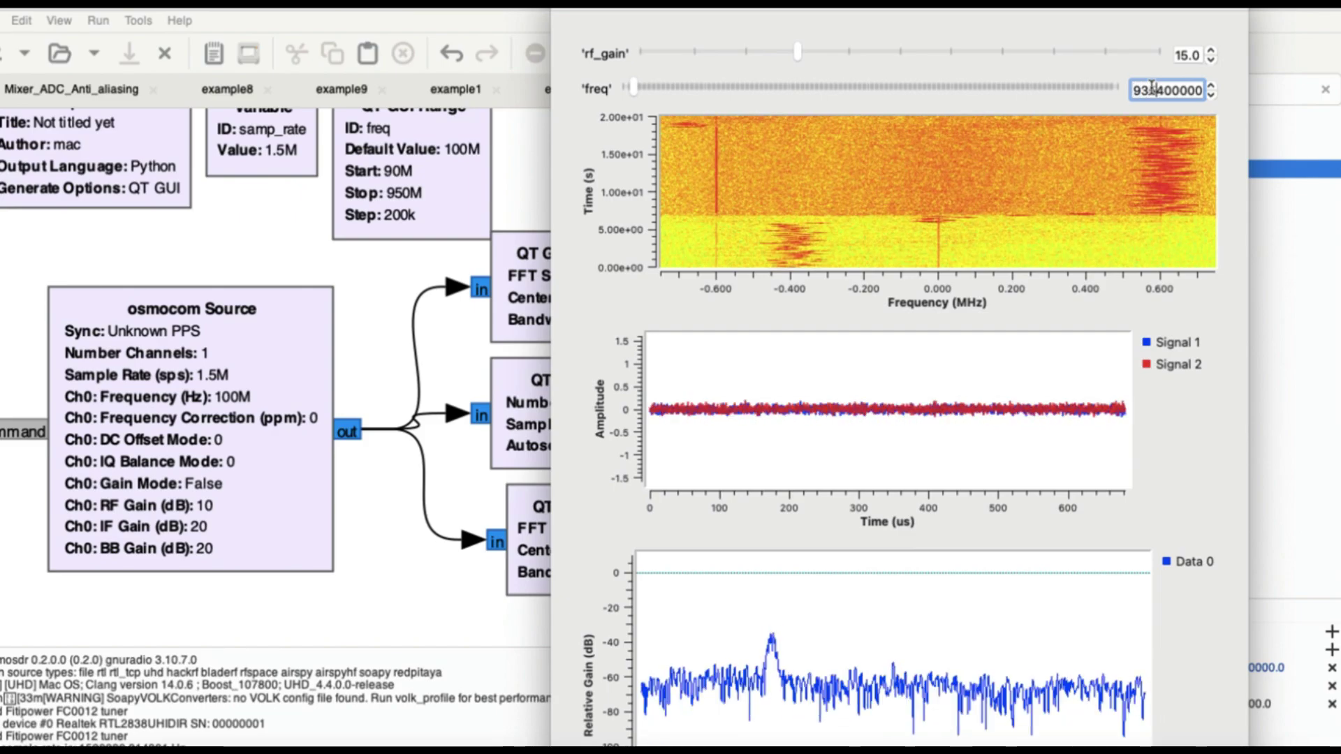
pyautogui.press('Return')
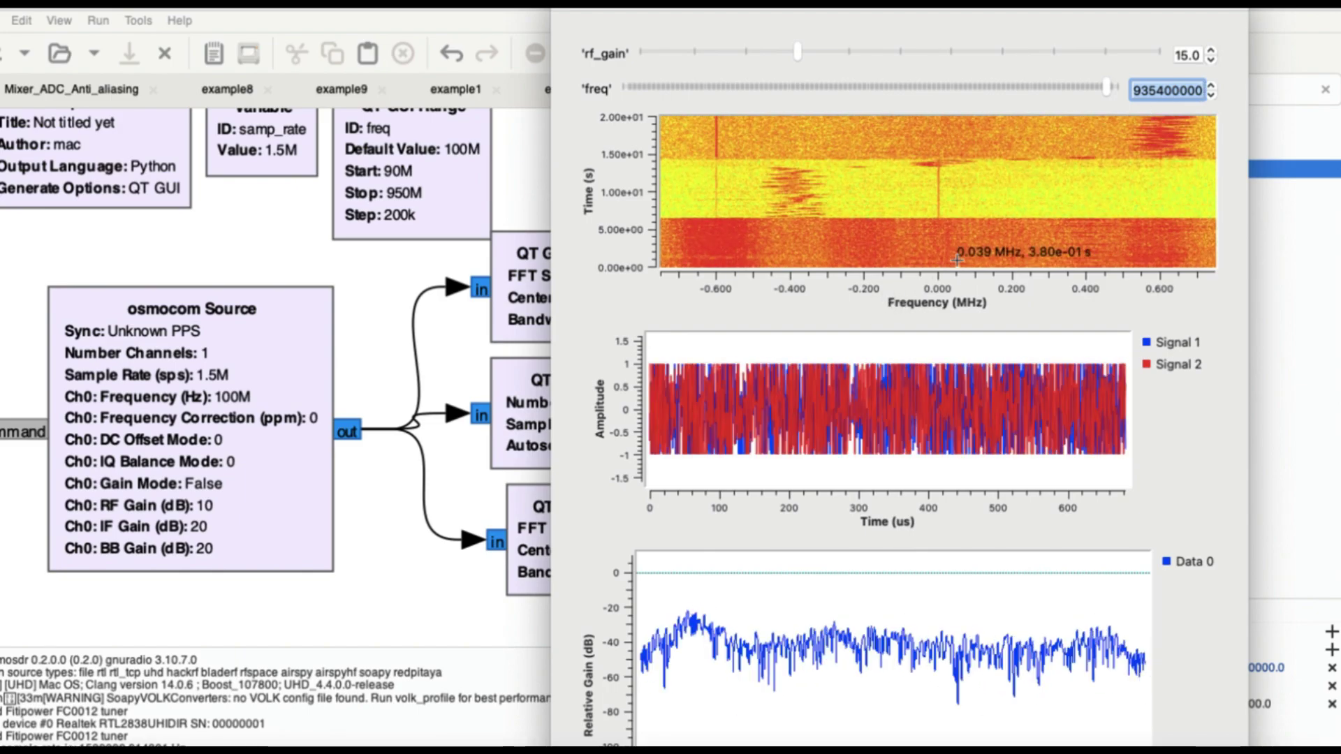
# Raise the frequency to 936.4 MHz and move the output window aside to uncover the sink blocks
pyautogui.click(1213, 85)
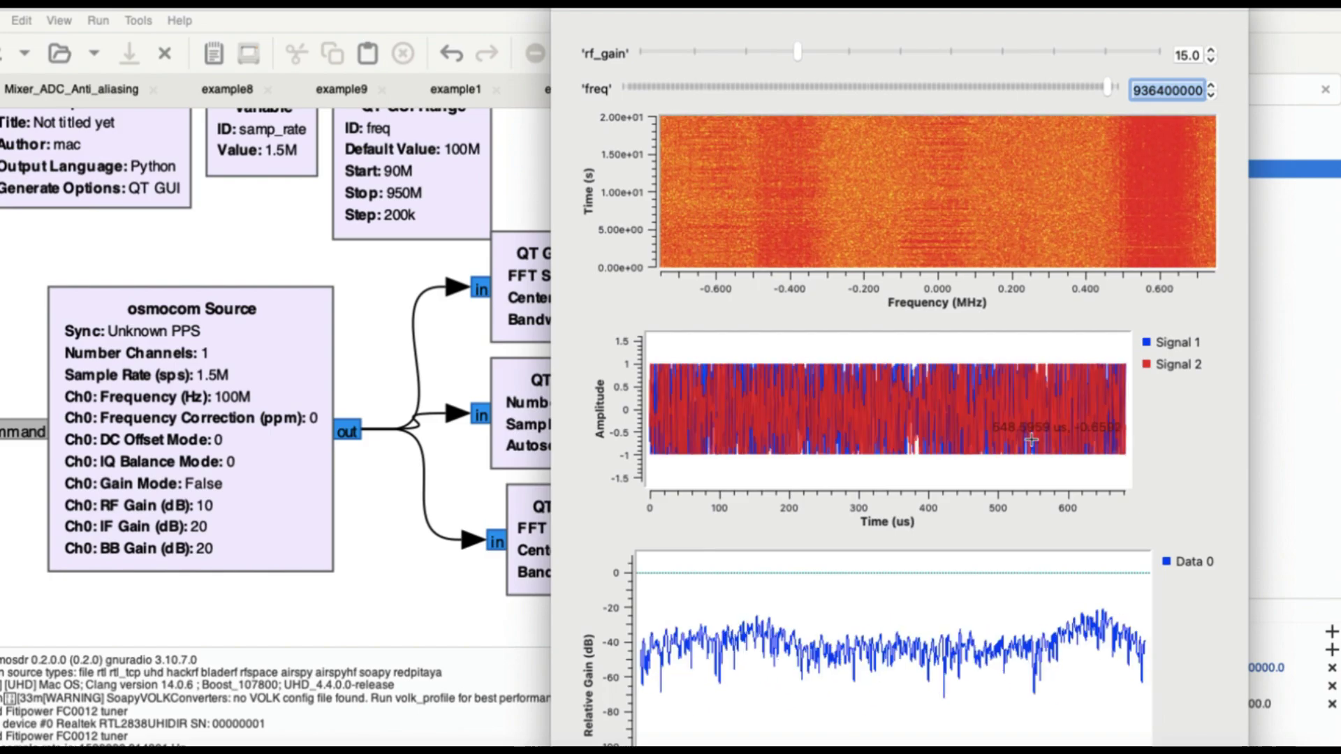
pyautogui.moveTo(912, 7); pyautogui.dragTo(1005, 7)
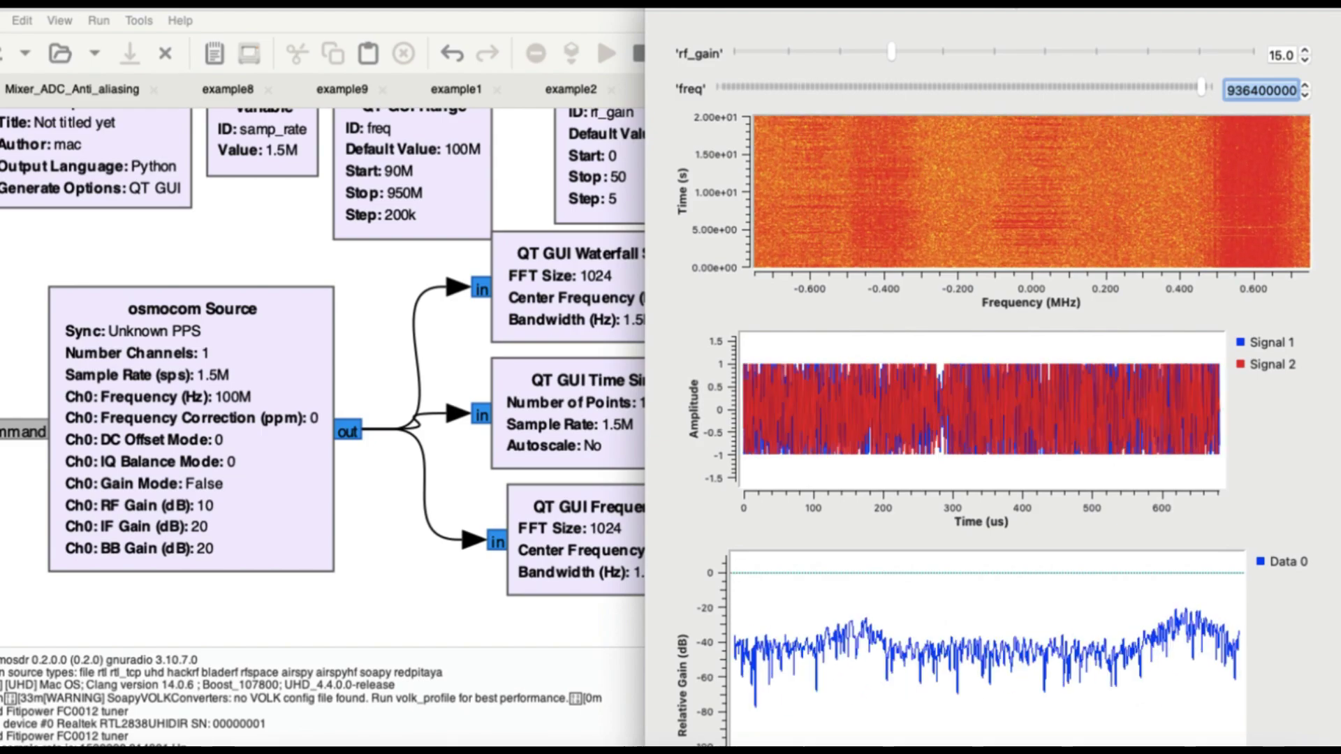